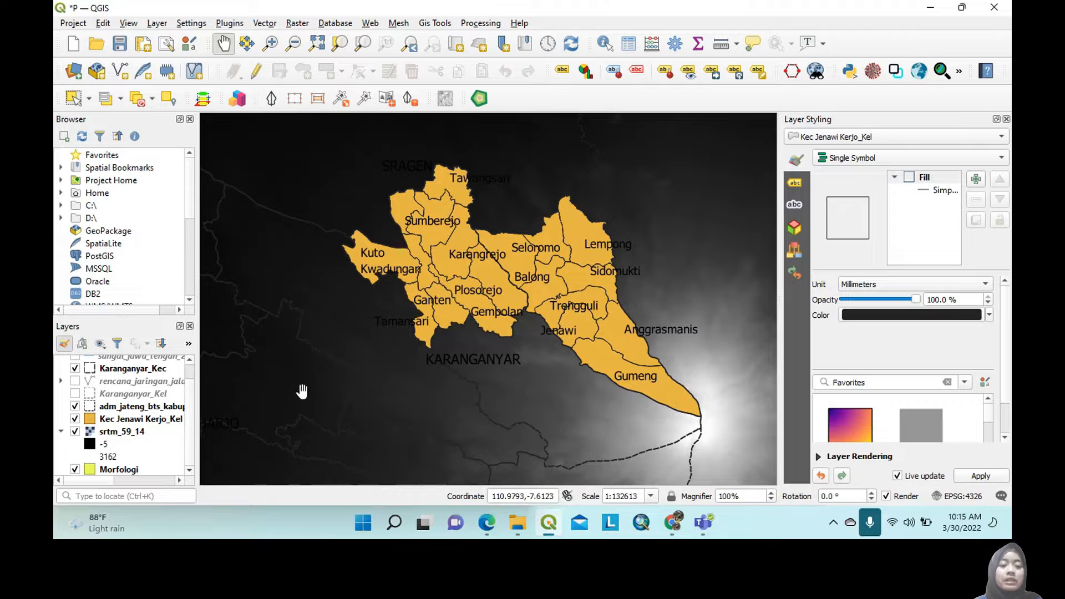
drag(531, 286, 530, 298)
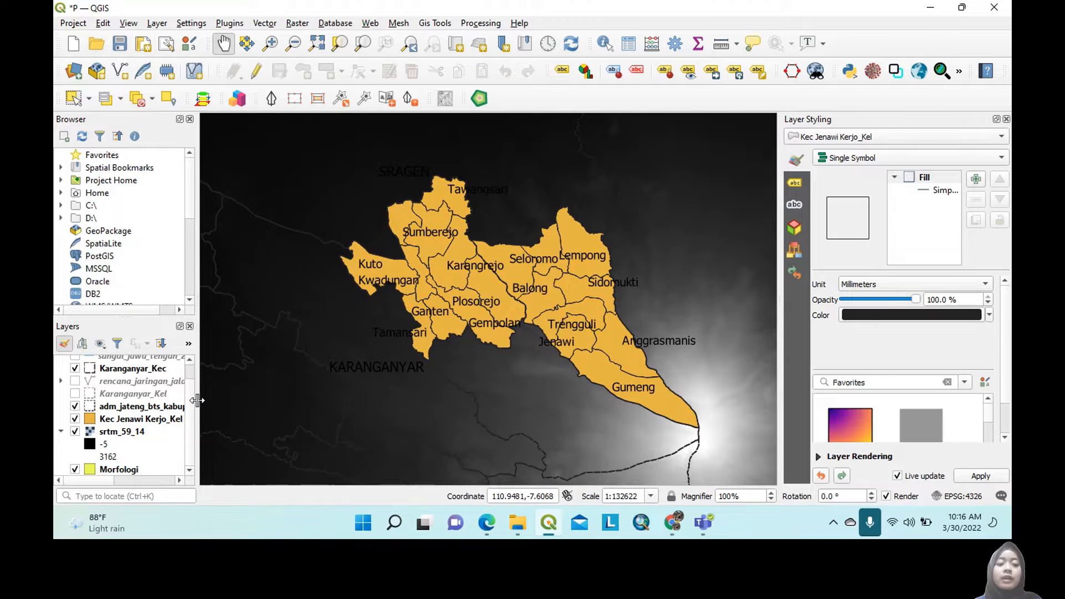
drag(574, 299, 568, 301)
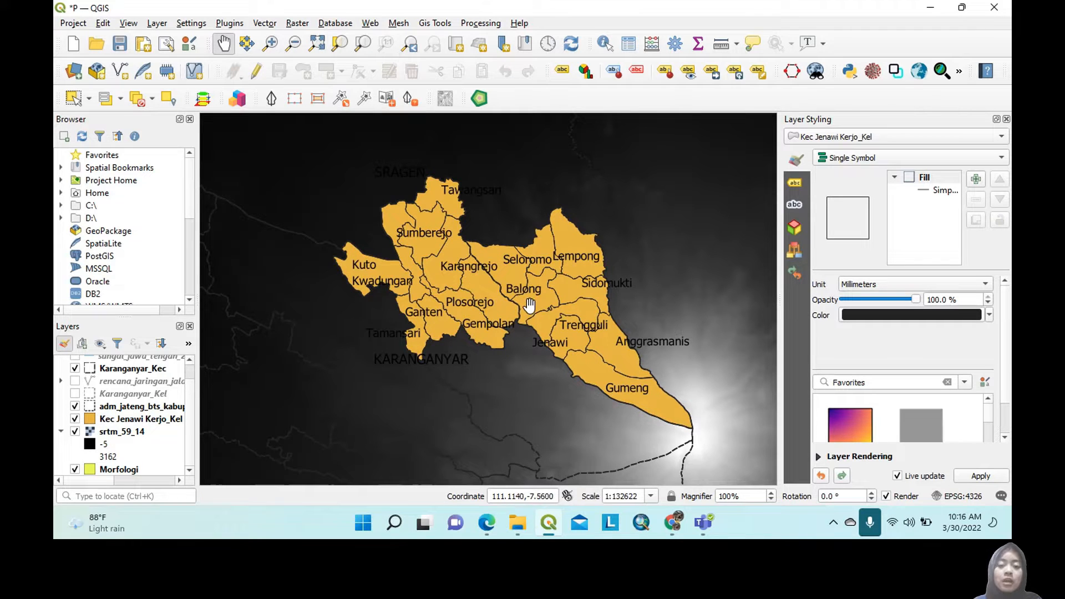
scroll(530, 304, down, 2)
scroll(529, 304, down, 1)
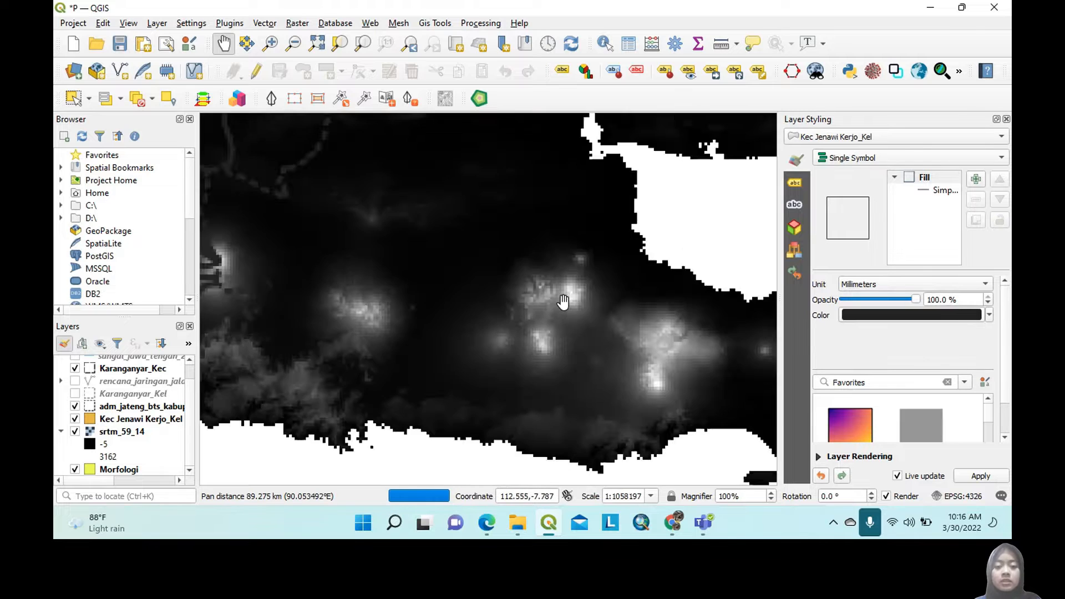
scroll(563, 301, up, 1)
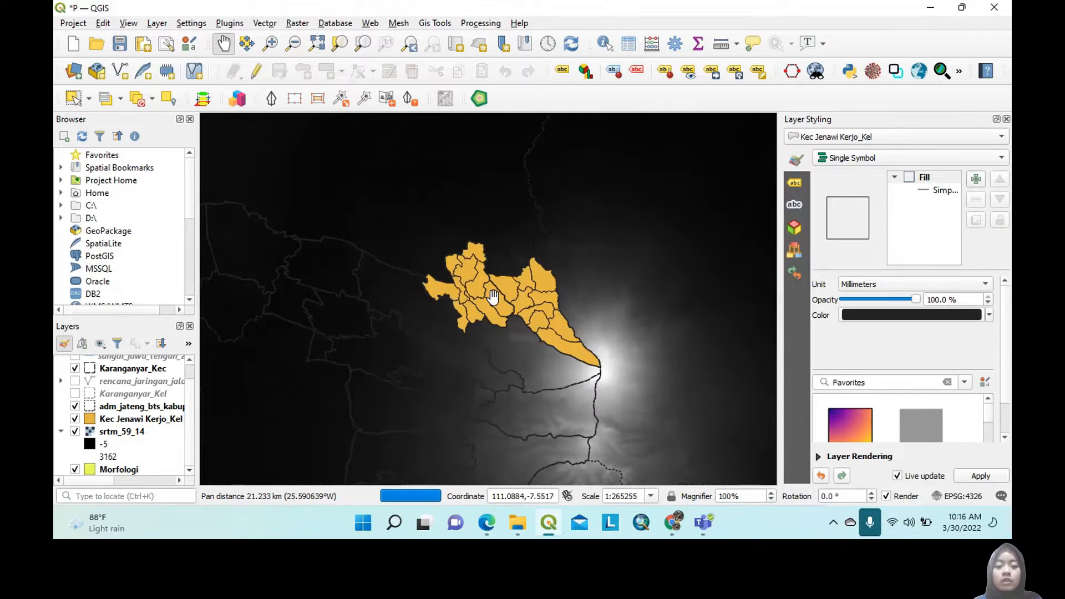
scroll(493, 297, up, 1)
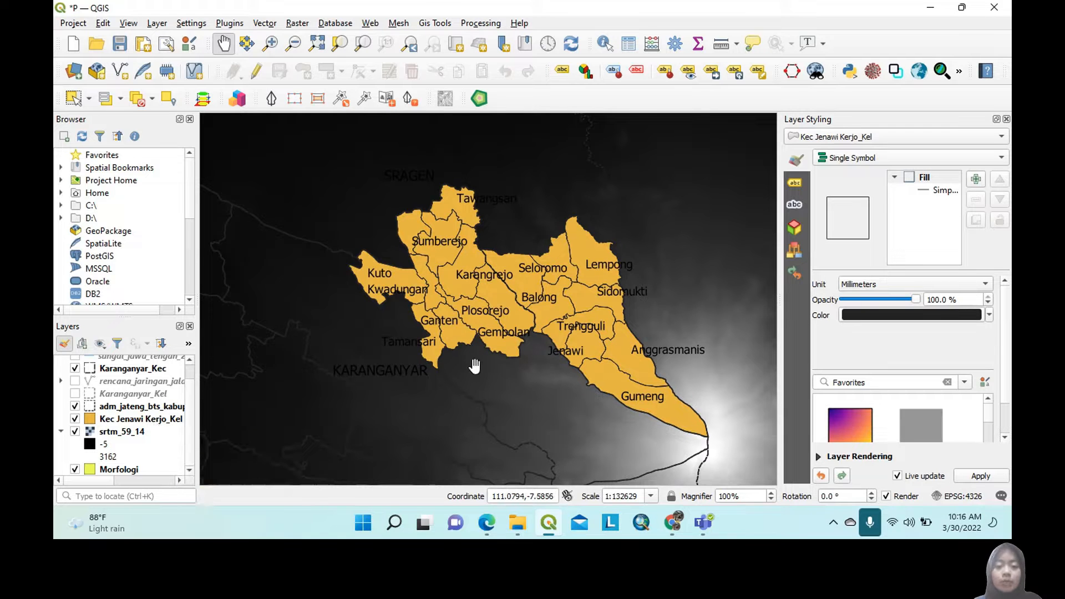
Check the assigned coordinate reference systems of the srtm_59_14 raster and the Kec Jenawi Kerjo_Kel layer.
click(122, 433)
right_click(121, 438)
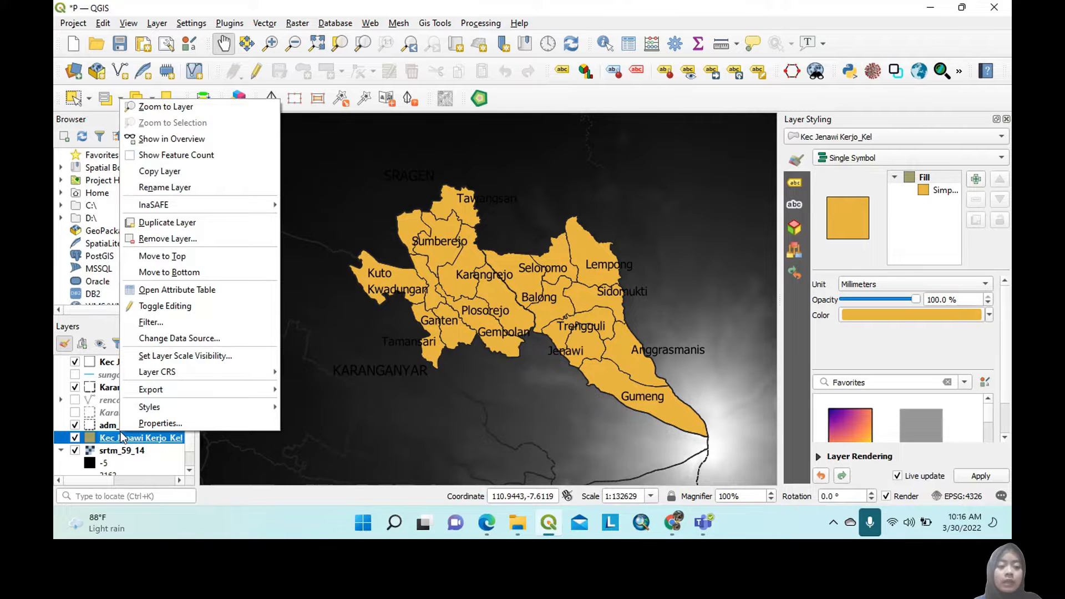
click(160, 423)
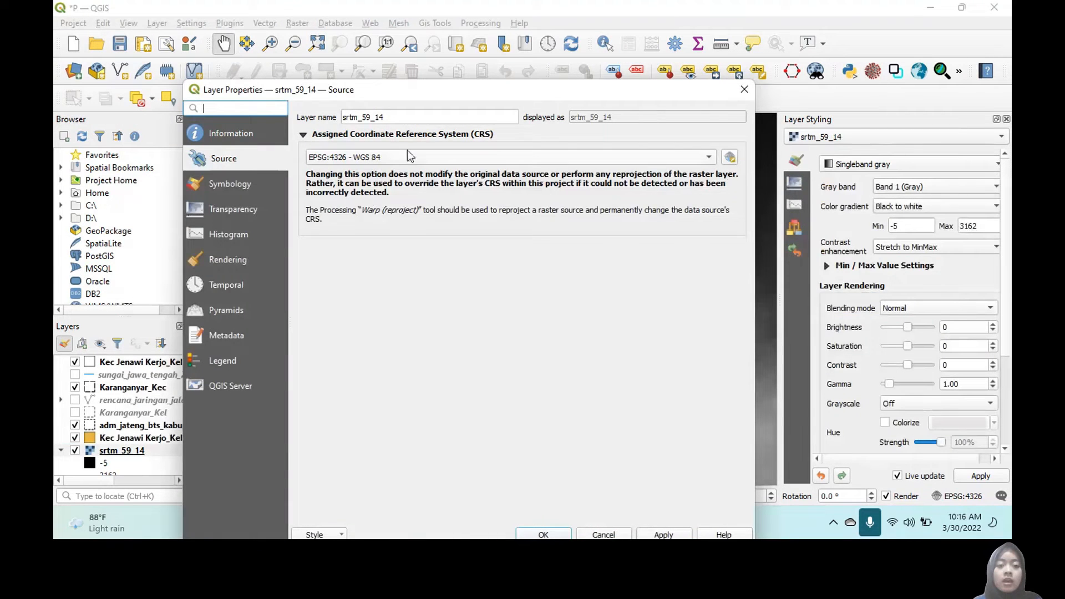
click(744, 90)
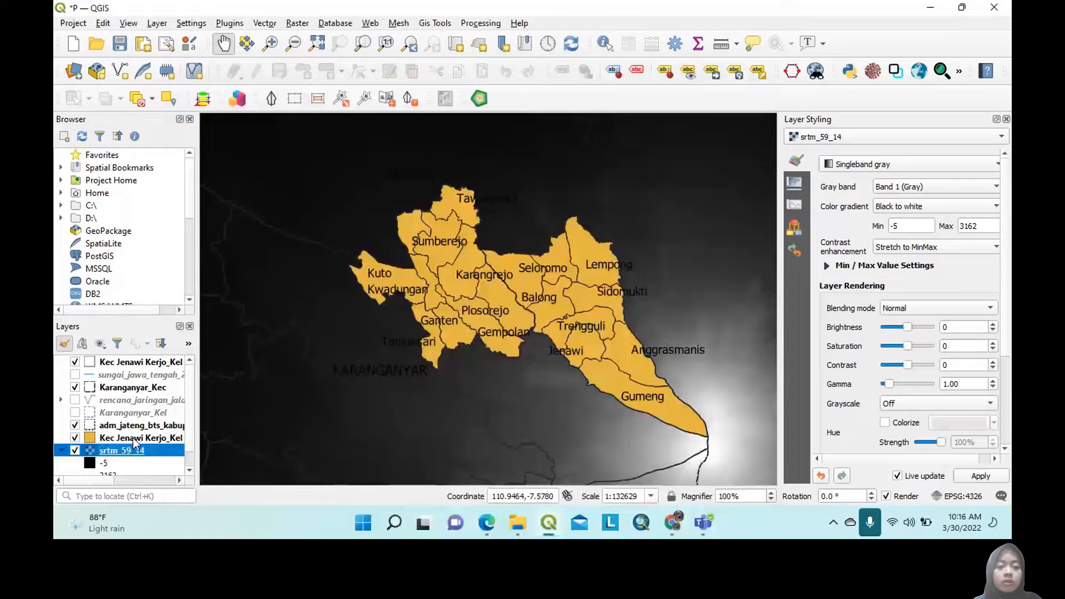
double_click(134, 442)
click(340, 135)
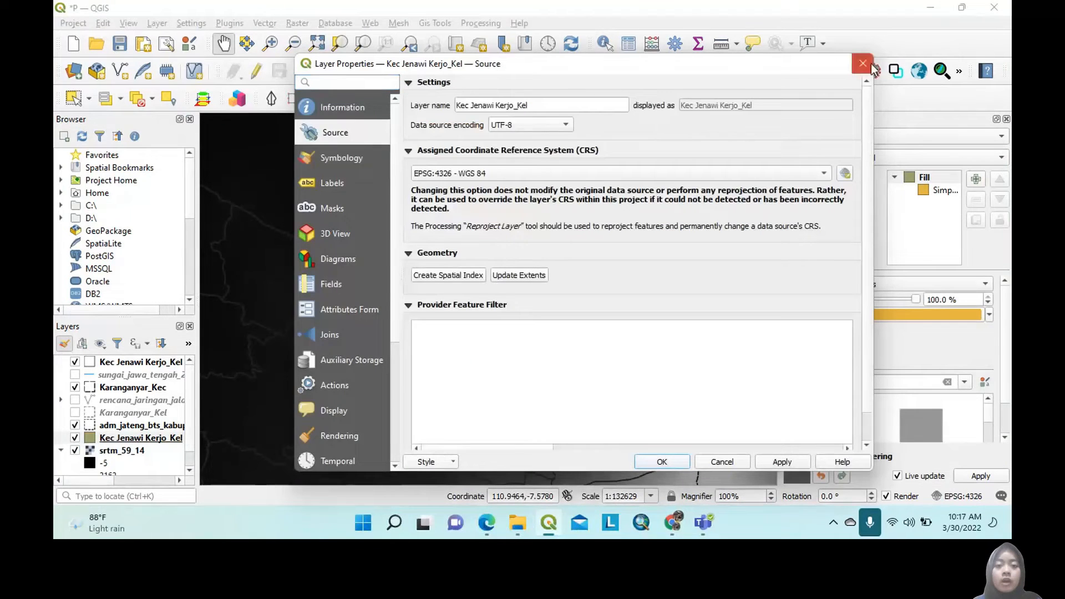
click(867, 64)
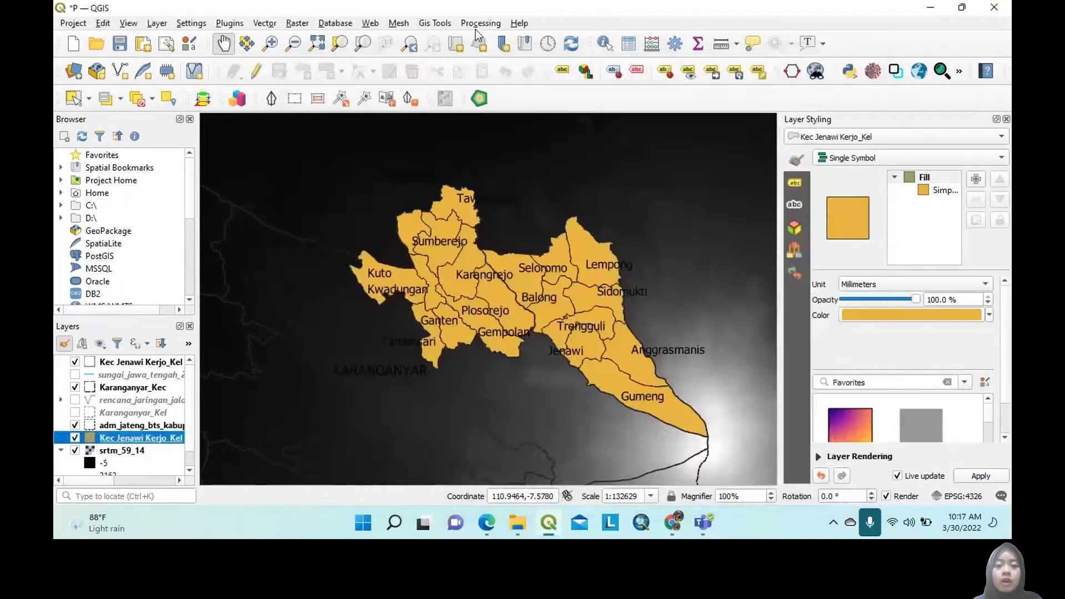
Clip the srtm_59_14 raster with Clip Raster by Mask Layer, using Kec Jenawi Kerjo_Kel as the mask.
click(303, 26)
mouse_move(355, 136)
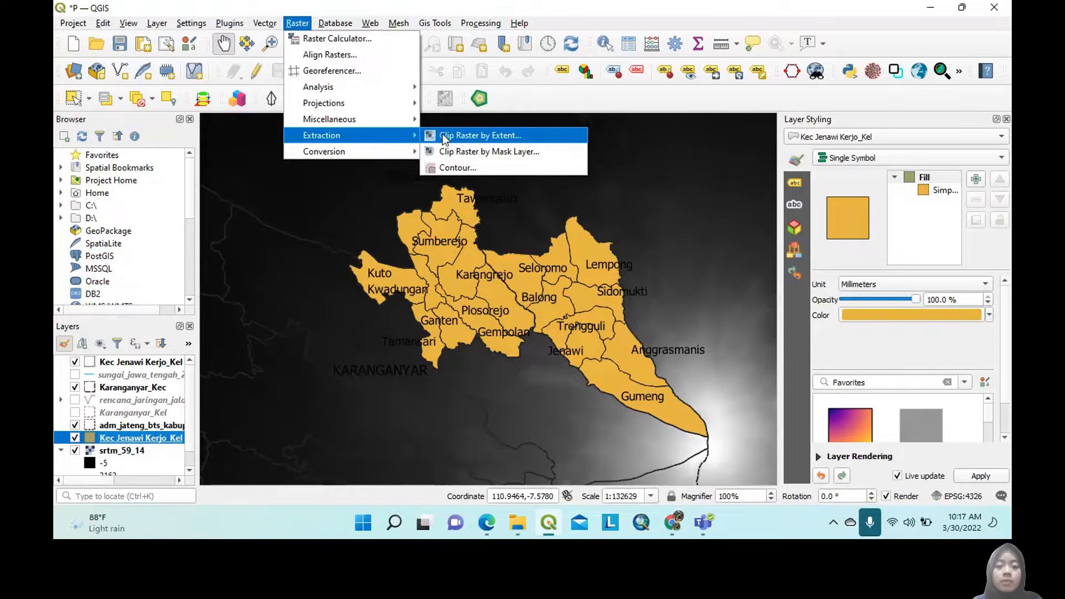
click(460, 151)
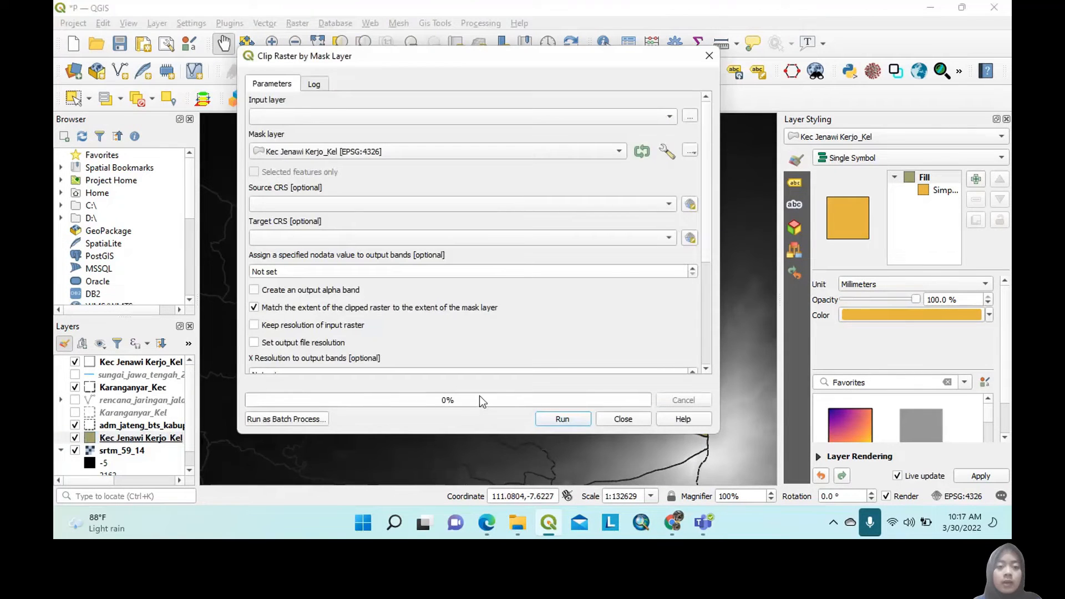
click(274, 118)
click(274, 118)
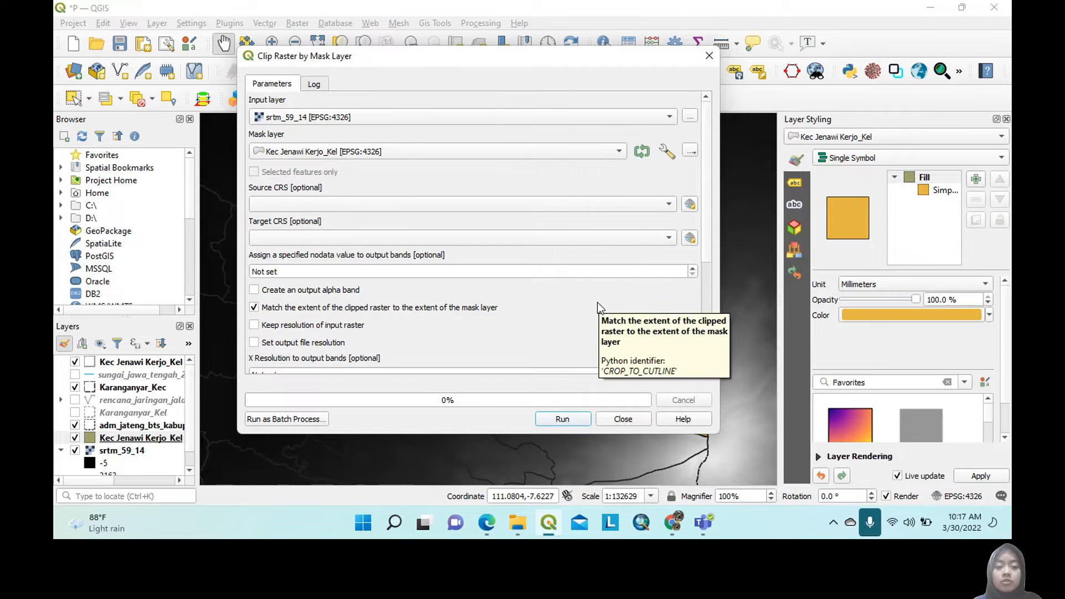
click(561, 419)
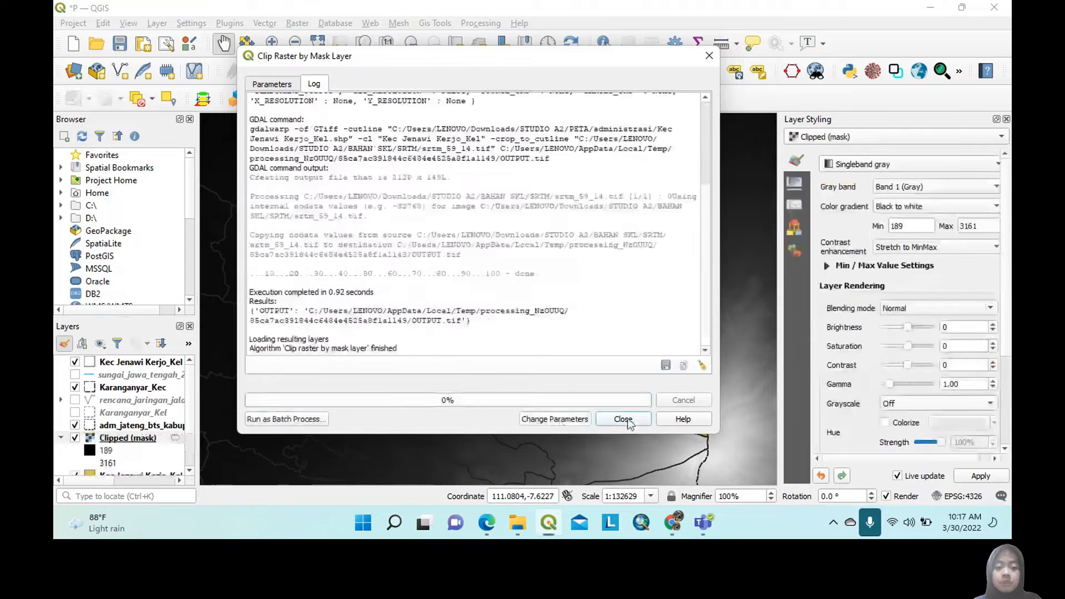
Hide the orange Kec Jenawi Kerjo_Kel layer and the srtm_59_14 raster so only the clipped raster remains beneath the boundaries.
scroll(78, 433, down, 1)
click(74, 441)
click(75, 454)
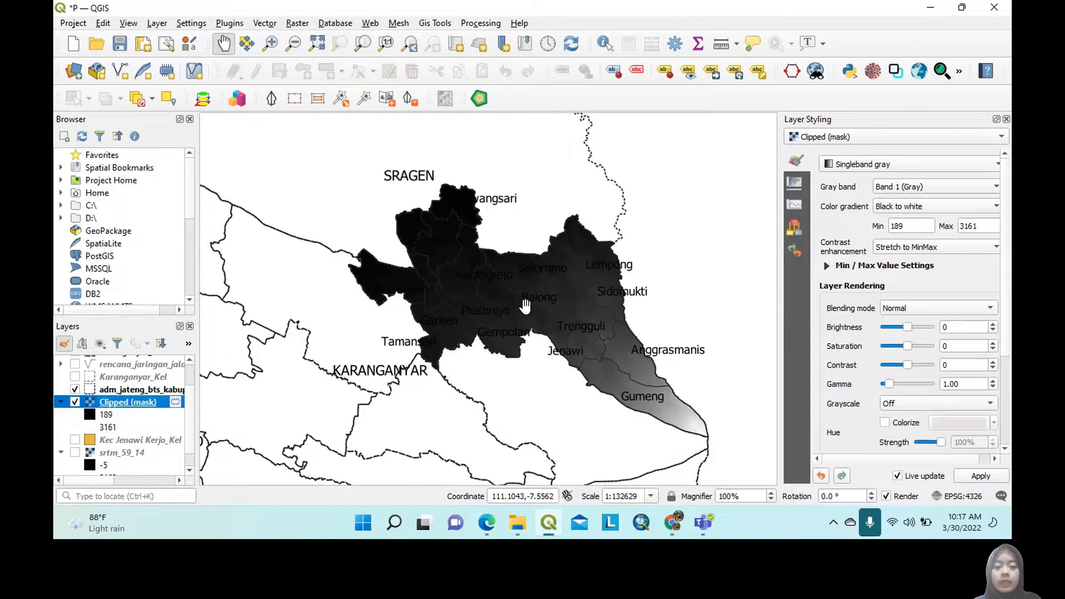
scroll(525, 305, up, 1)
scroll(525, 306, down, 1)
drag(544, 326, 537, 326)
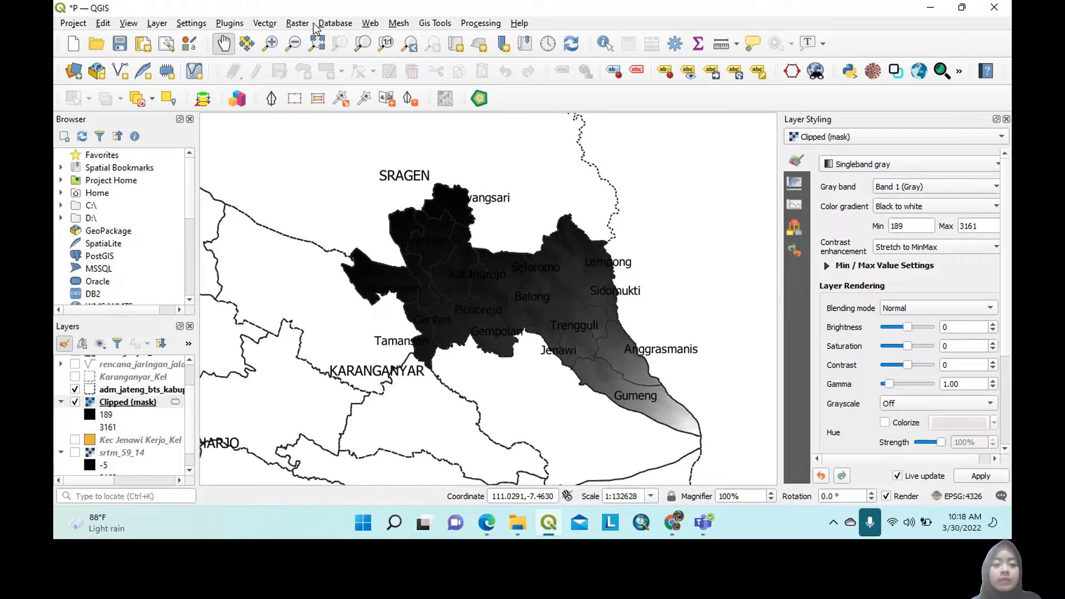
Set up a Warp (Reproject) of the Clipped (mask) raster with EPSG:4326 - WGS 84 as the source CRS.
click(296, 25)
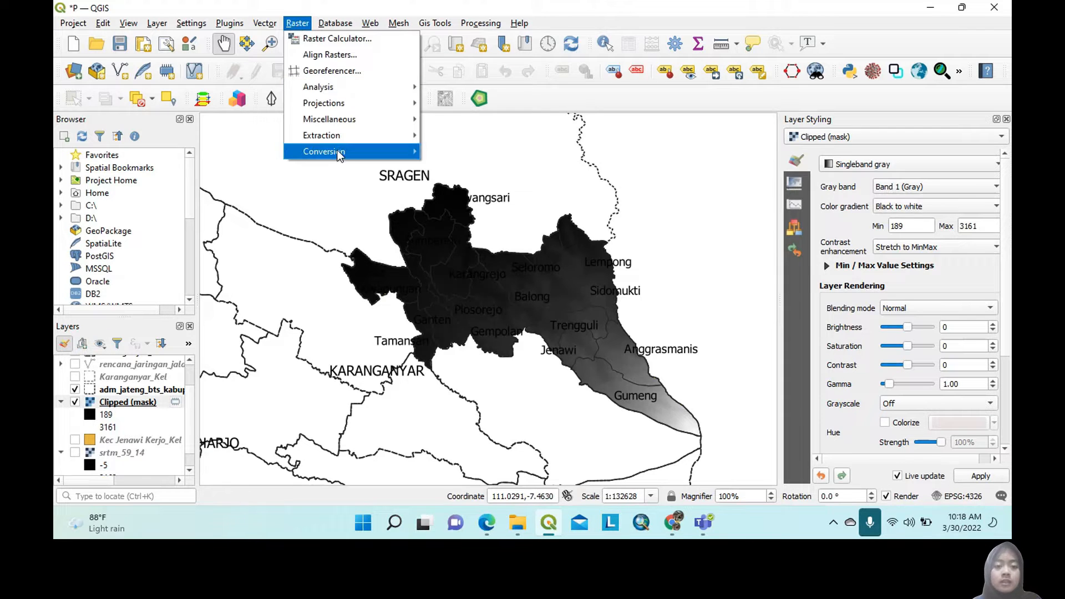
mouse_move(408, 106)
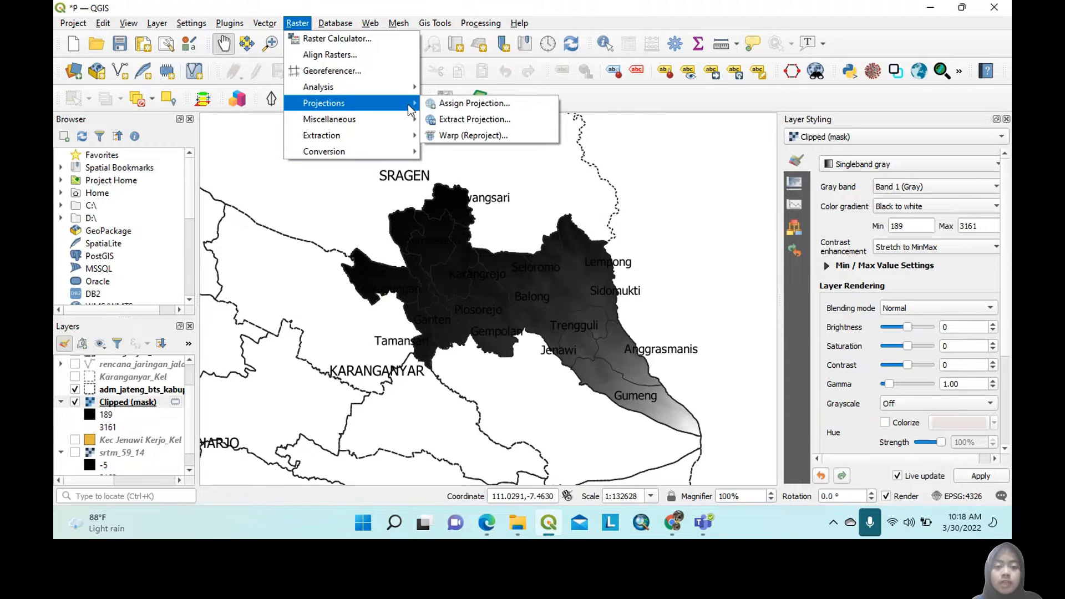
click(453, 139)
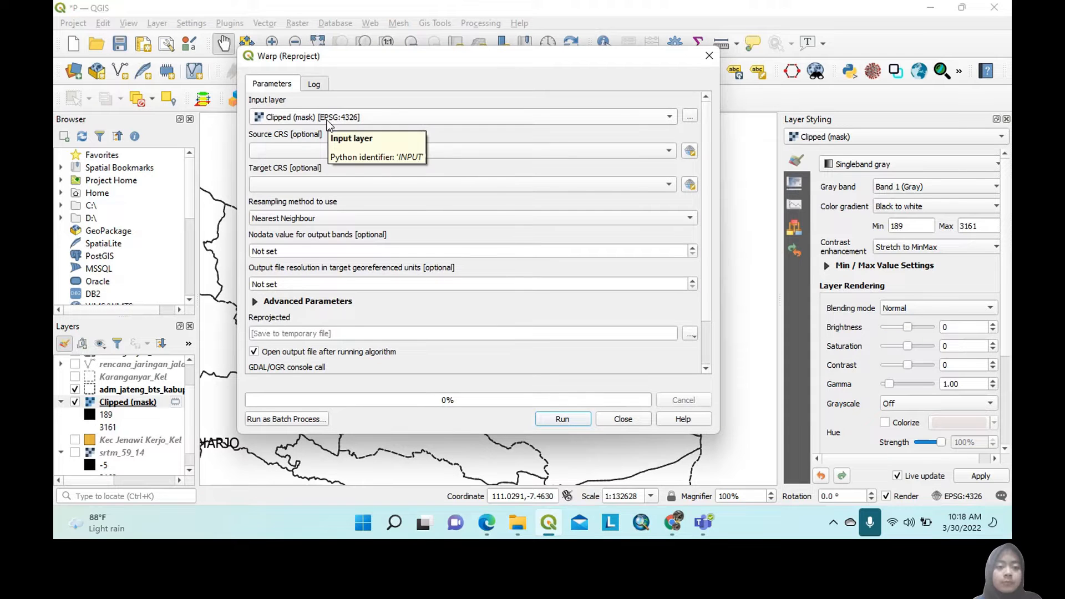
click(370, 150)
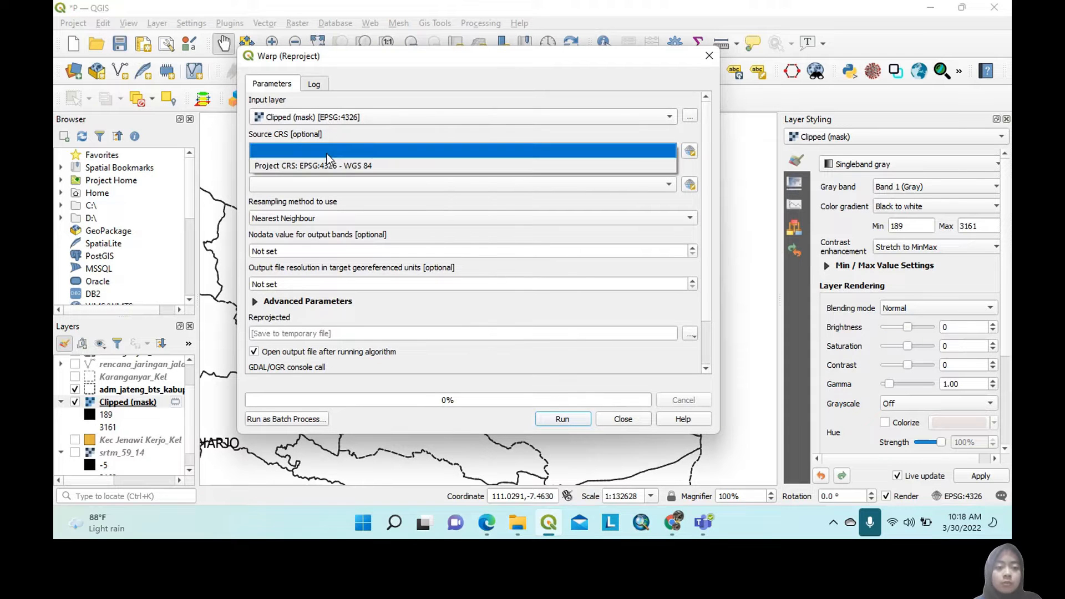
click(361, 166)
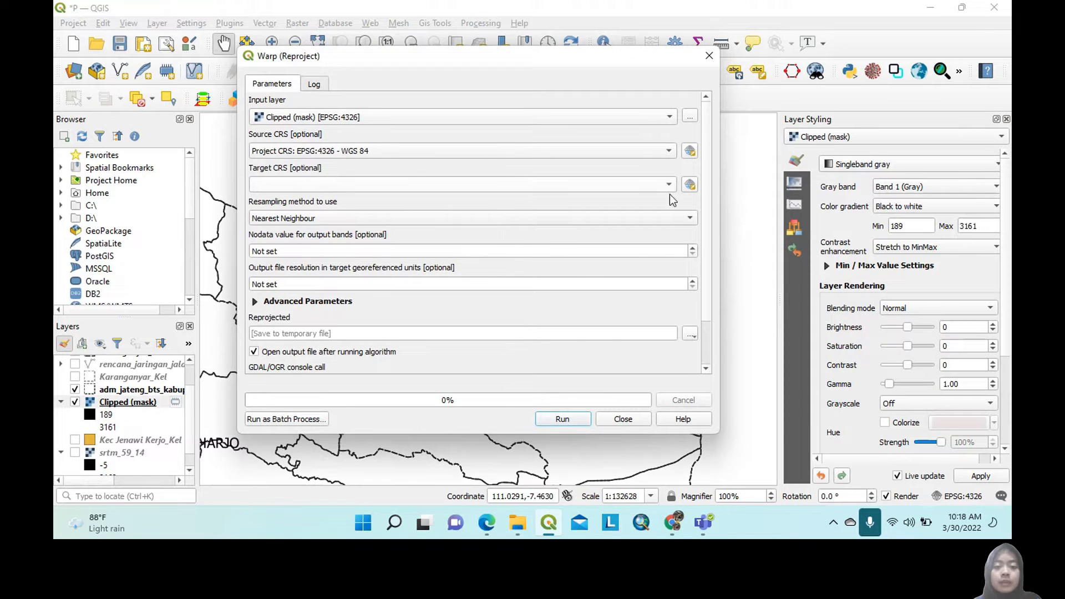
Set the target CRS to WGS 84 / UTM zone 49S (EPSG:32749) and run the reprojection.
click(690, 185)
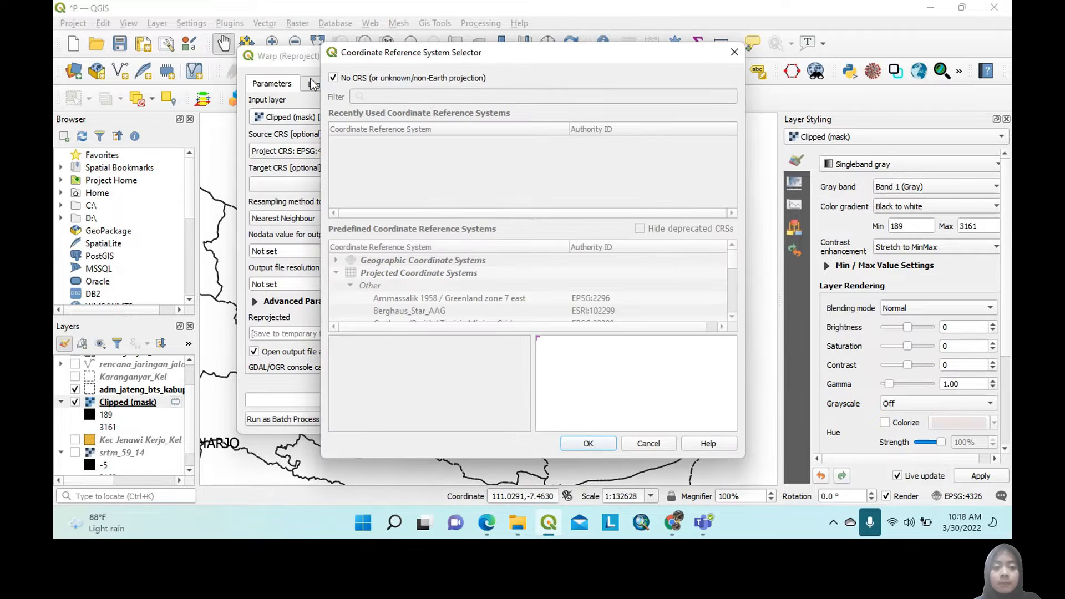
text(utm 49s)
drag(733, 285, 733, 302)
click(421, 311)
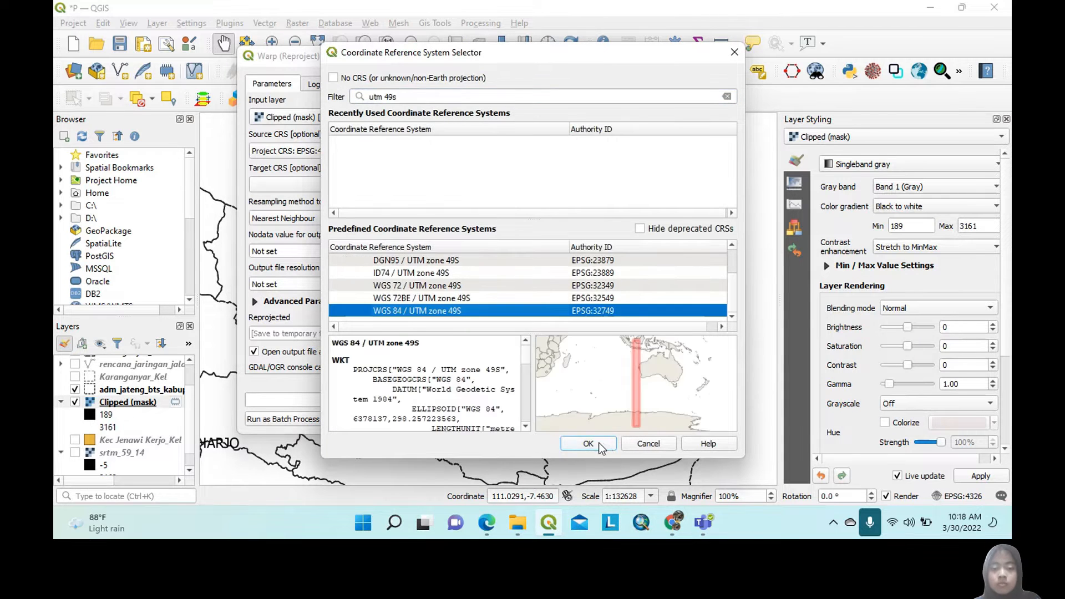
click(598, 443)
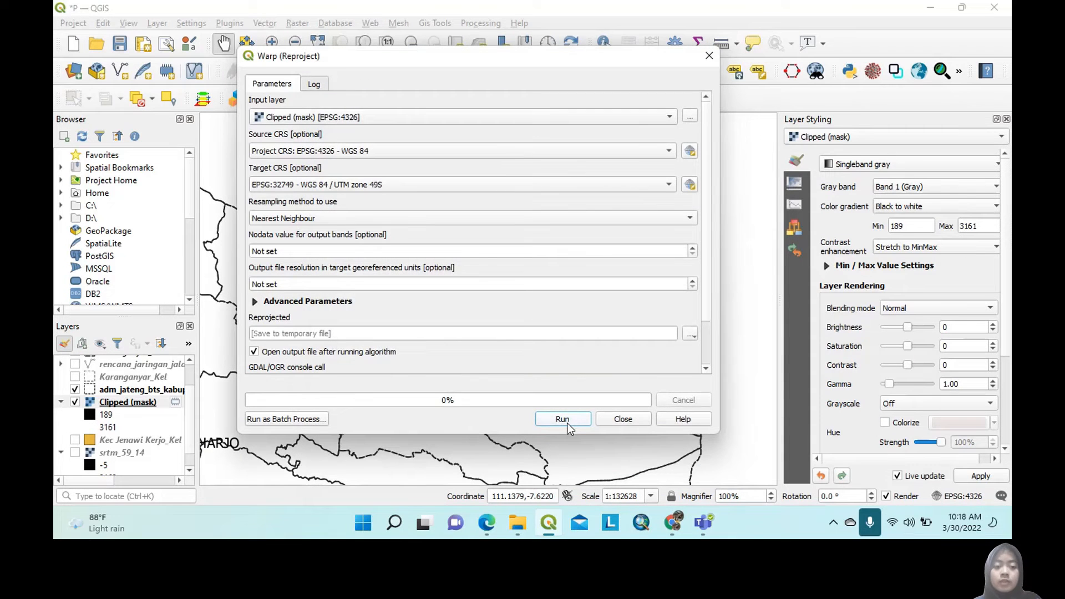
click(562, 419)
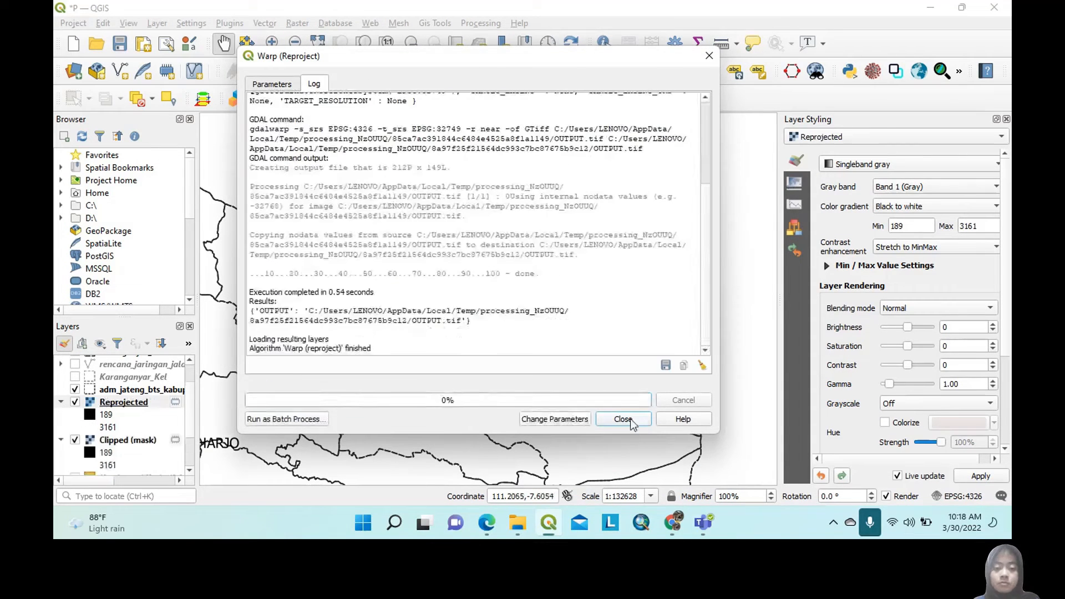
click(629, 419)
Hide the Clipped (mask) layer and set up a Slope analysis of the Reprojected raster, expressed as percent instead of degrees.
click(74, 440)
click(125, 403)
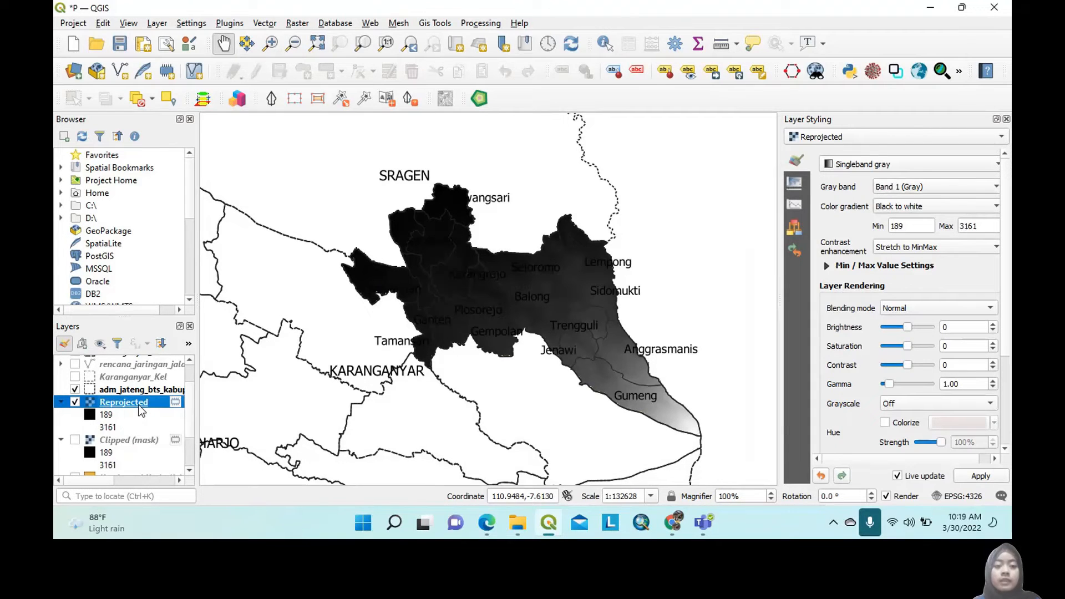
click(298, 23)
mouse_move(368, 89)
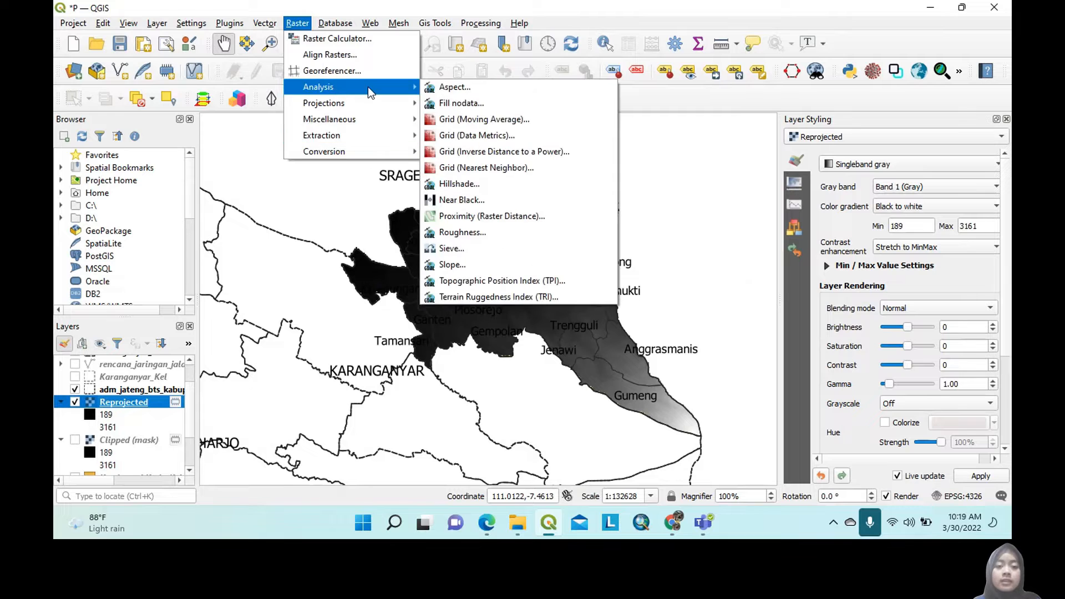
click(463, 264)
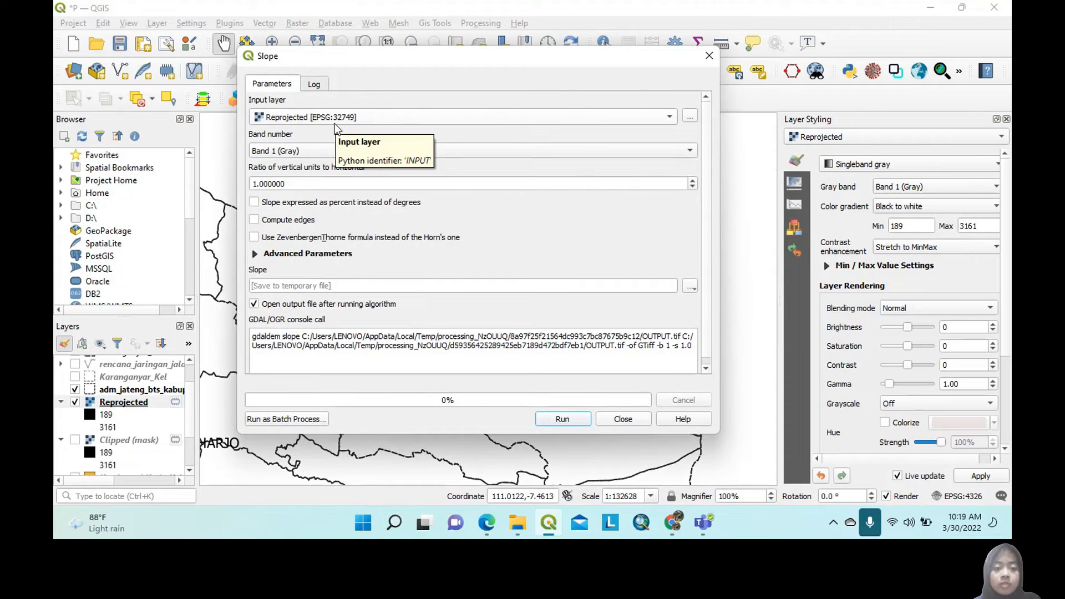
click(254, 203)
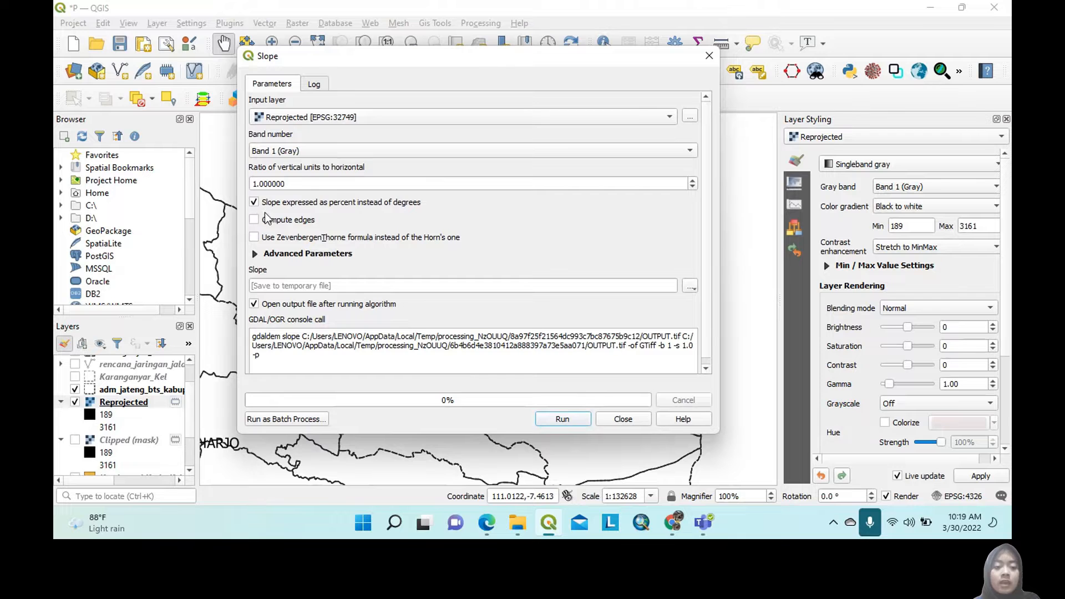
Save the slope output as the TIF file Slope in the Moroflogi folder and run the analysis.
click(690, 286)
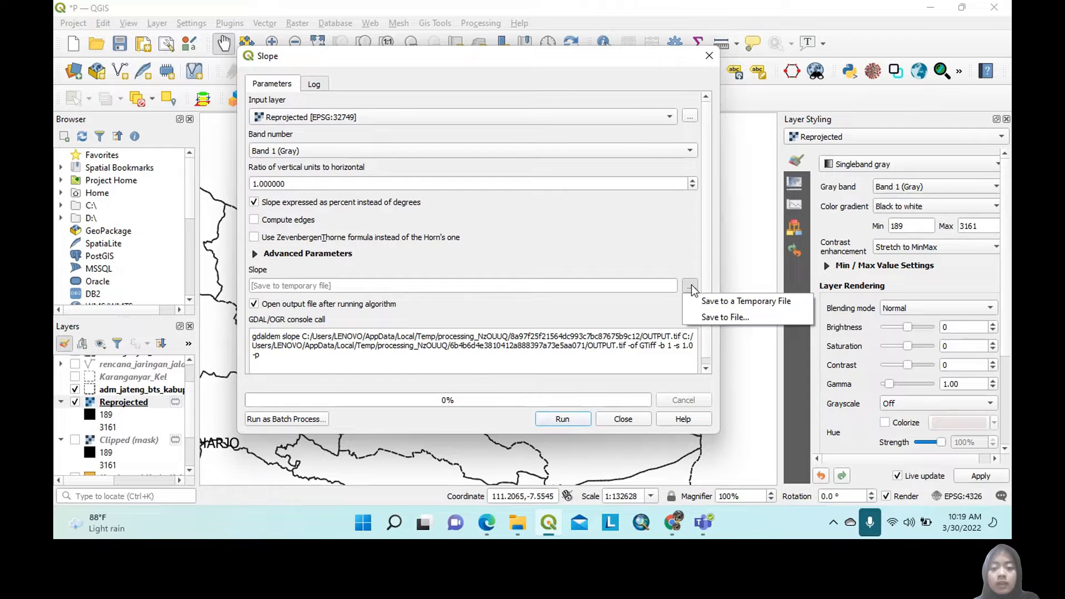
click(700, 317)
text(Slope)
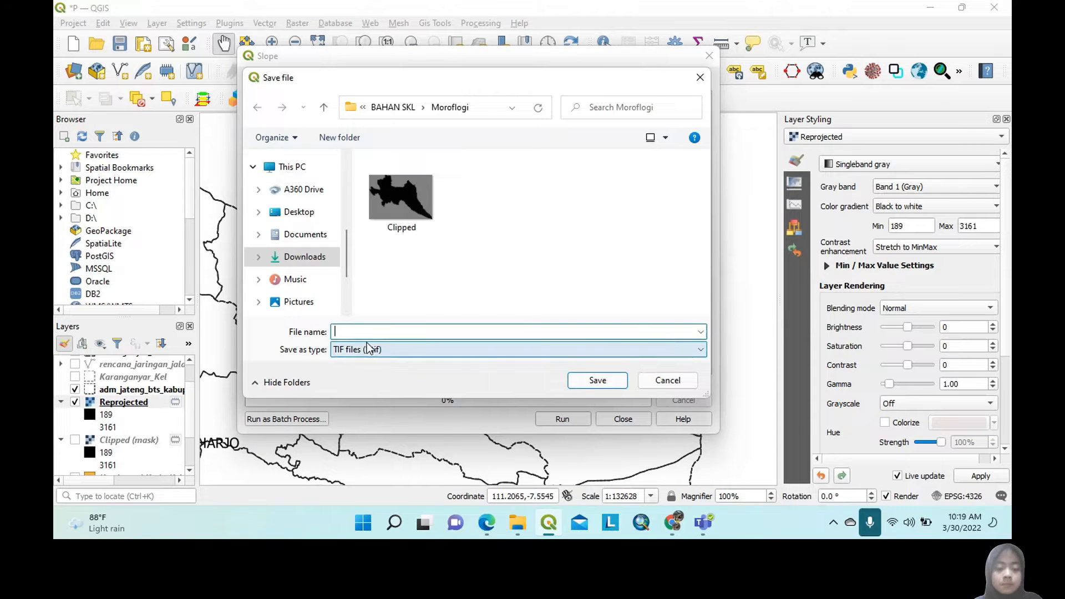
click(591, 381)
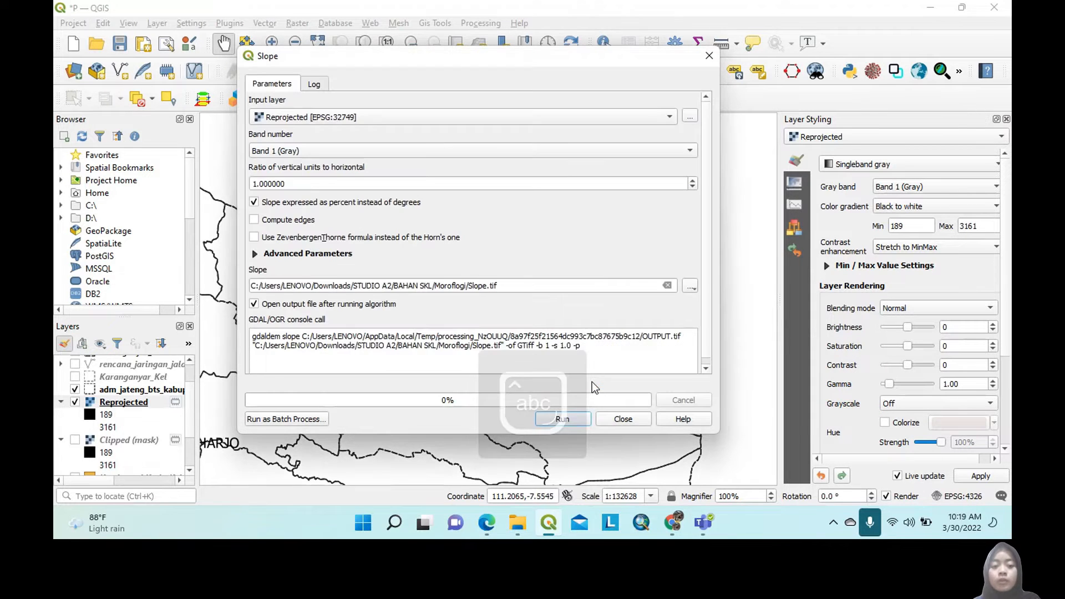
click(576, 420)
click(623, 419)
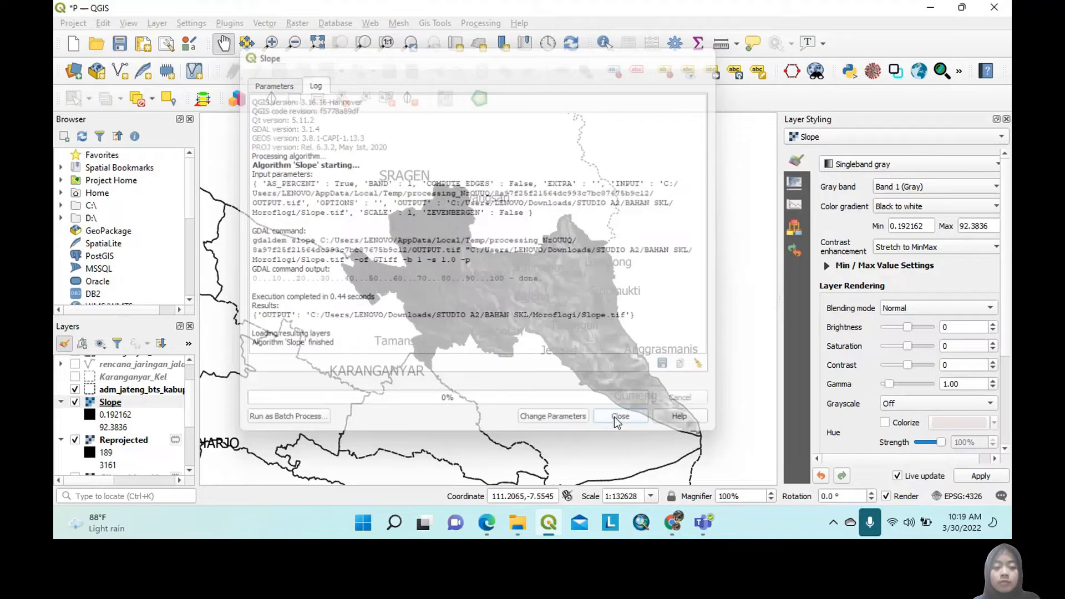
drag(572, 314, 558, 297)
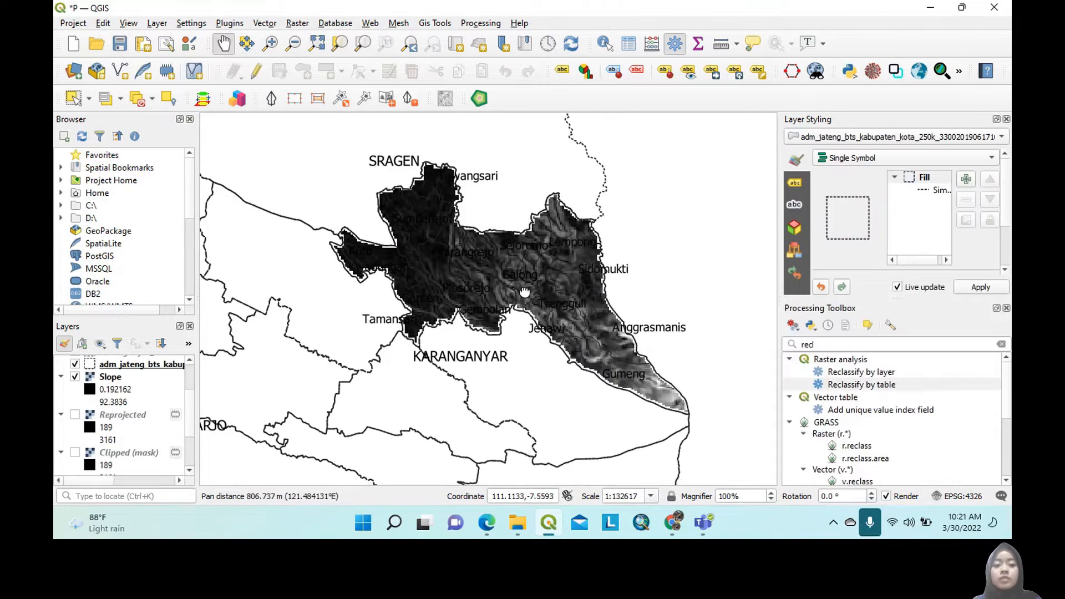
drag(521, 289, 529, 301)
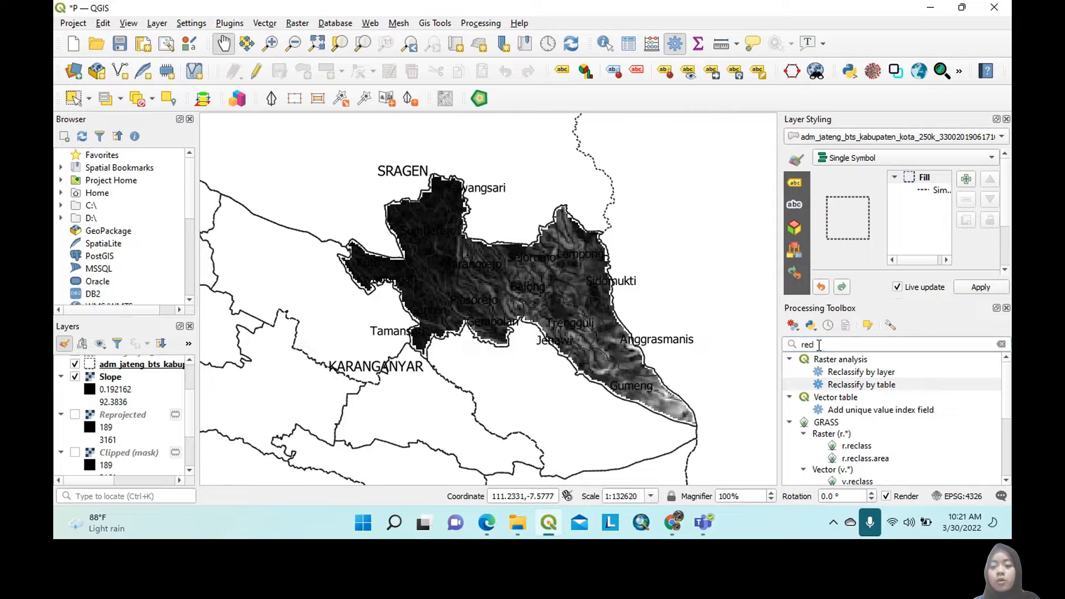
Set up a Reclassify by table of the Slope raster and add five rows to its reclassification table.
click(872, 385)
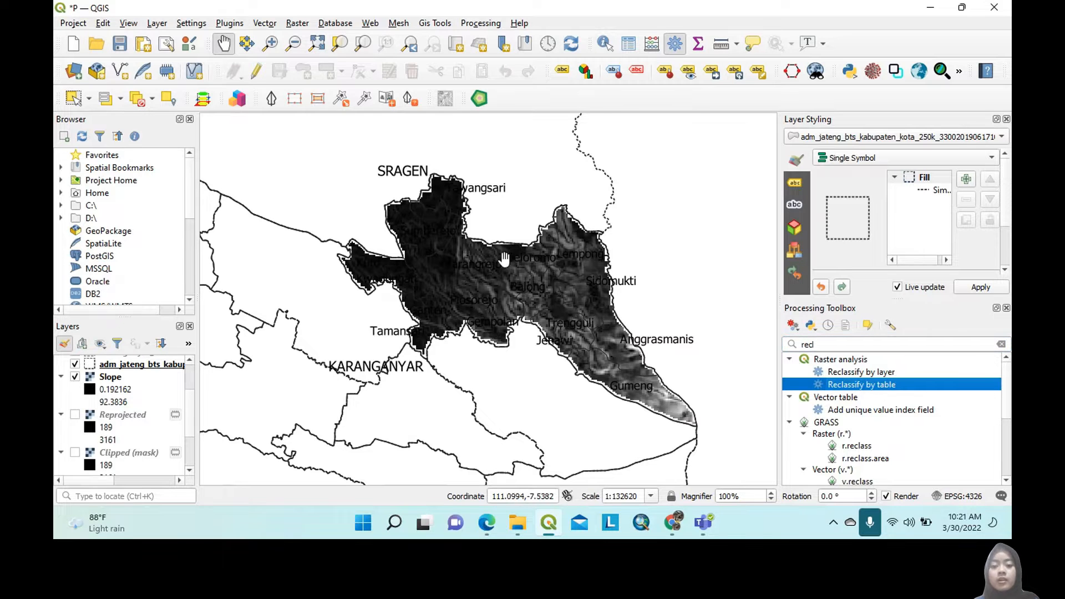
click(306, 118)
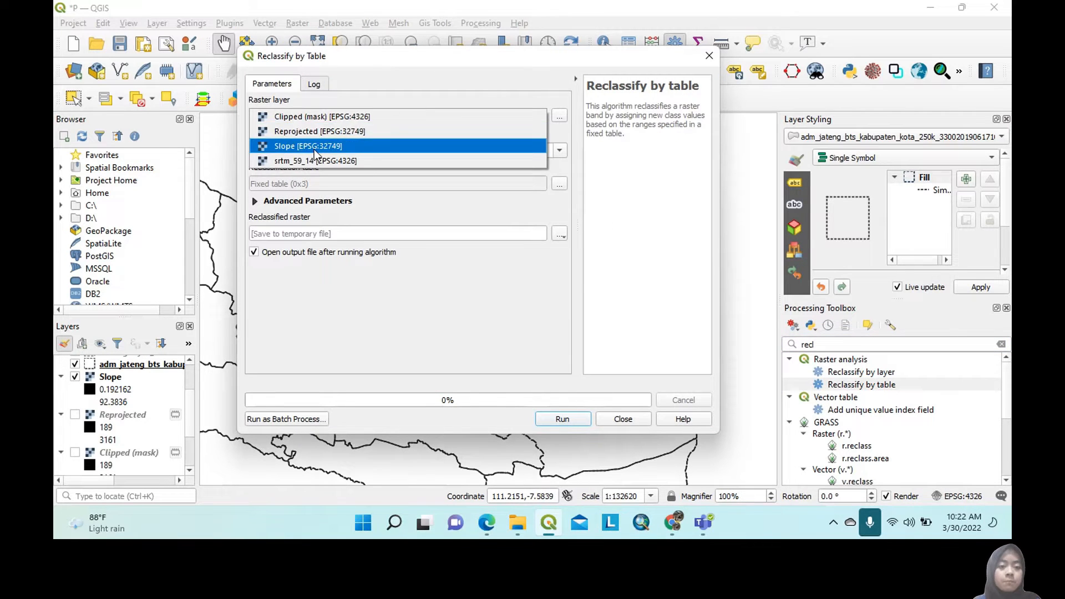
click(314, 148)
click(559, 184)
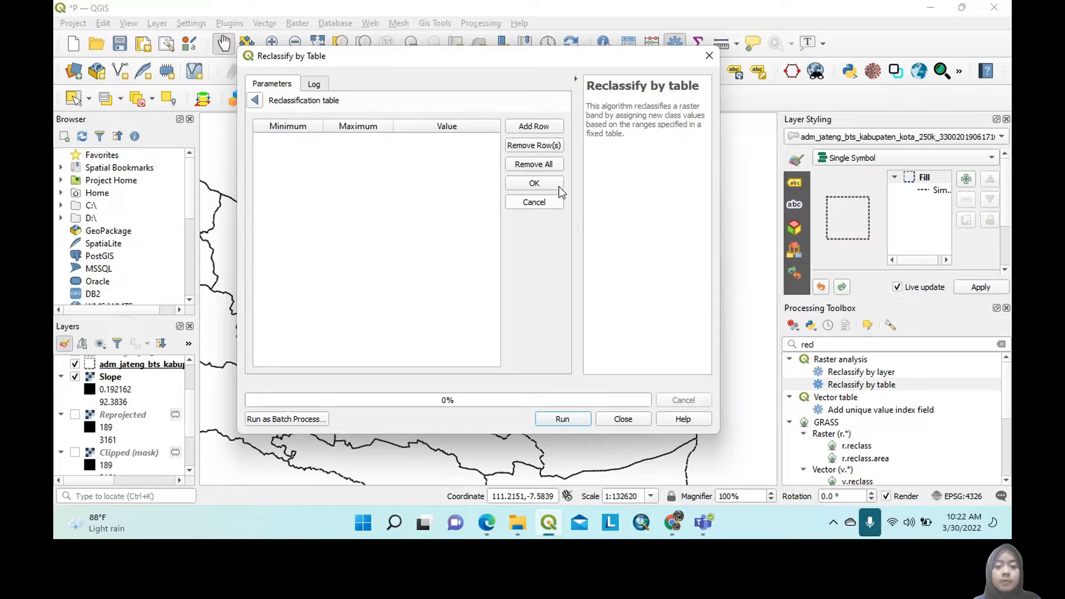
click(527, 126)
click(527, 127)
click(527, 127)
click(526, 126)
click(527, 126)
Fill the reclassification table with ranges 0–2 as 5, 2–15 as 4, 15–25 as 3, 25–40 as 2 and 40–300 as 1.
click(294, 150)
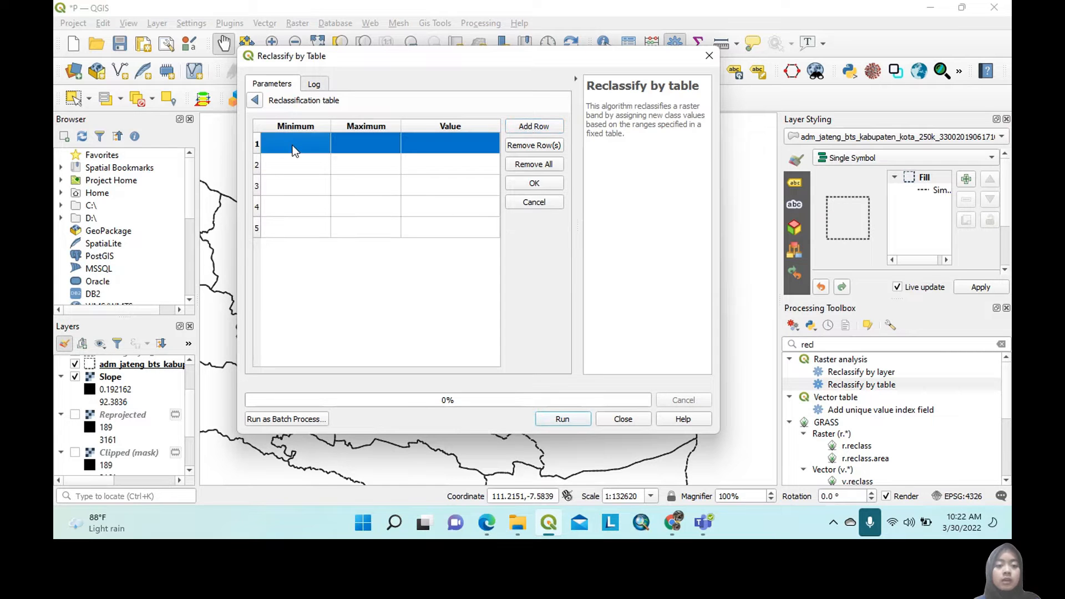
text(0	2	5	2)
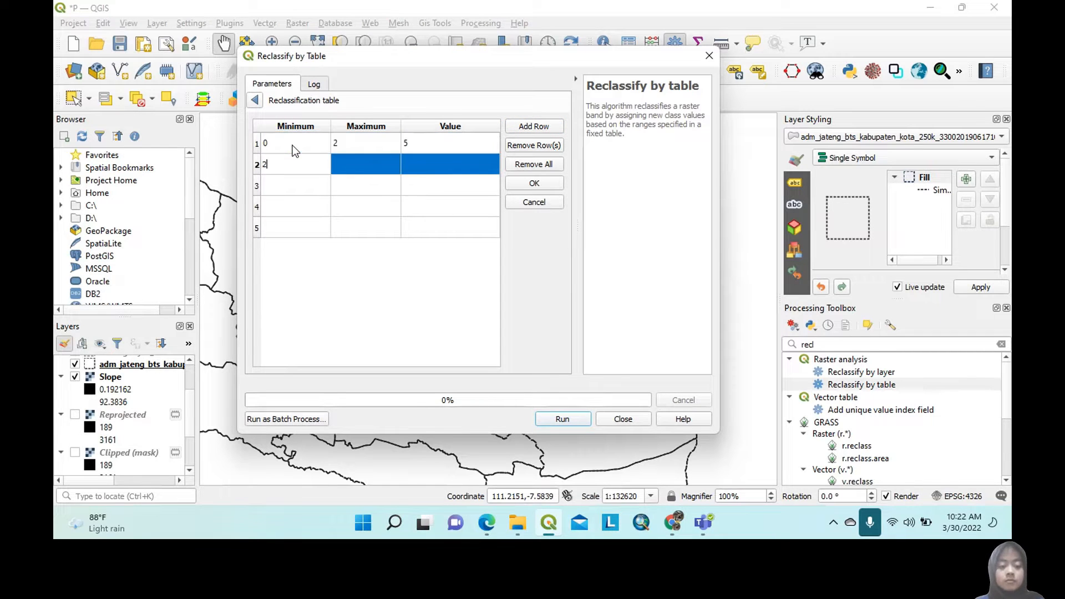
text(	15	4	15	25	3	25	40	2	40	300	1)
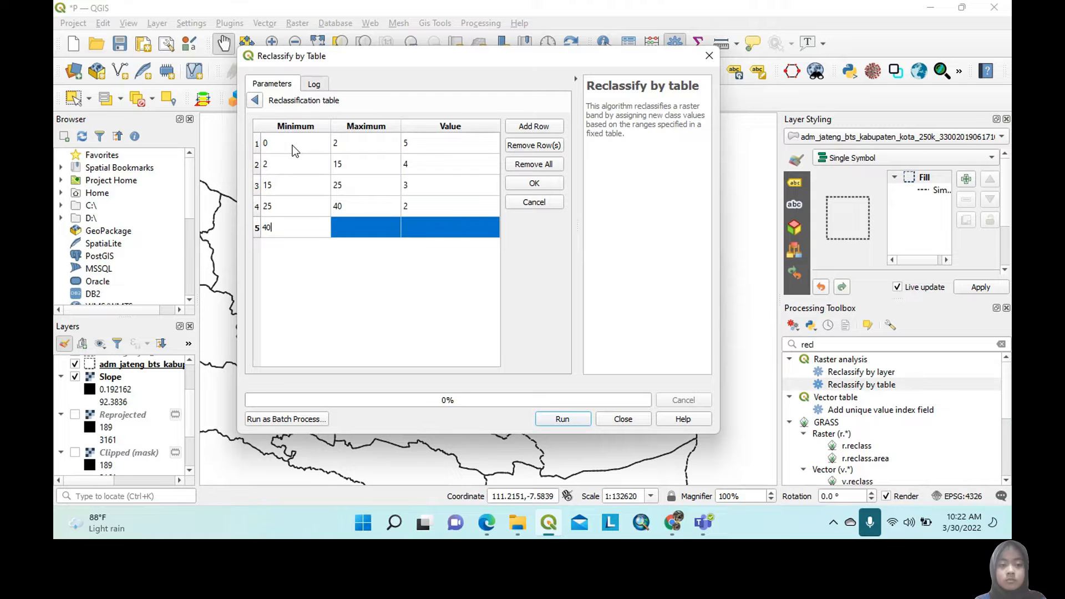
click(532, 184)
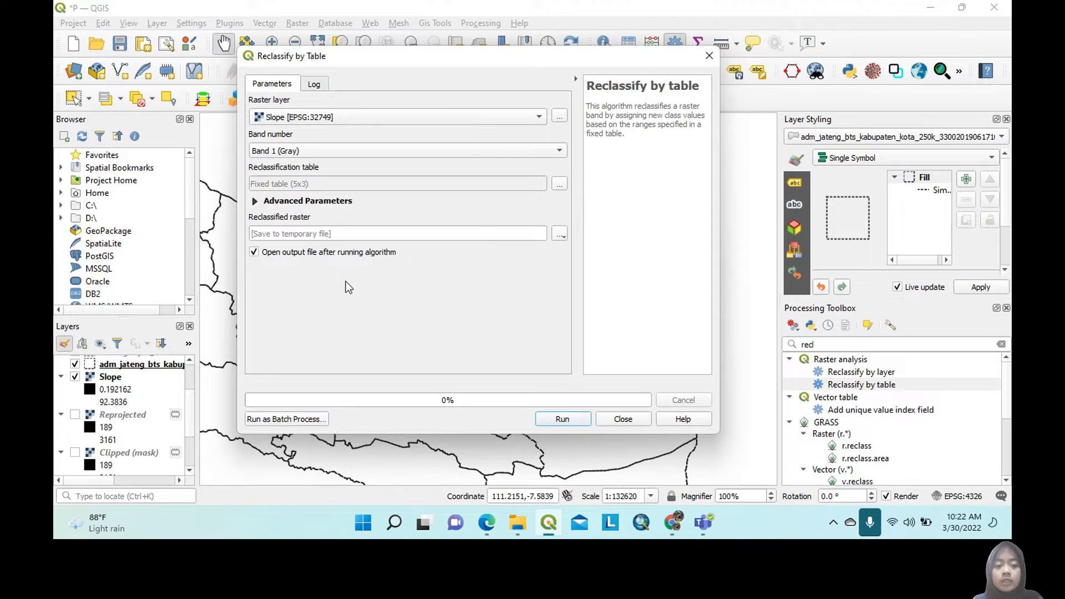
Run the reclassification to a temporary file and hide the original Slope raster layer.
click(563, 419)
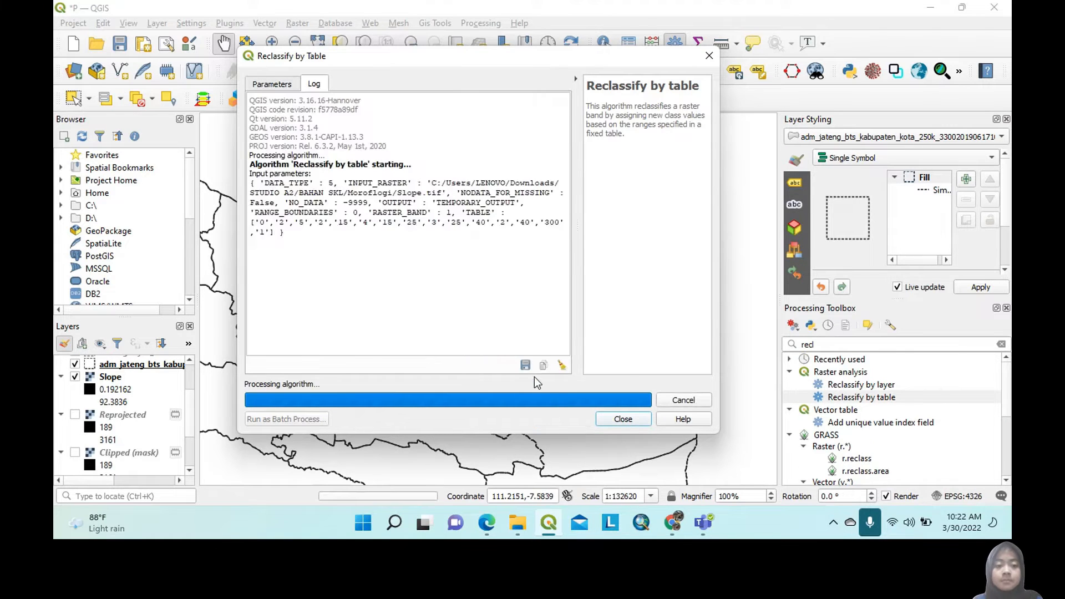
click(74, 416)
scroll(159, 401, up, 1)
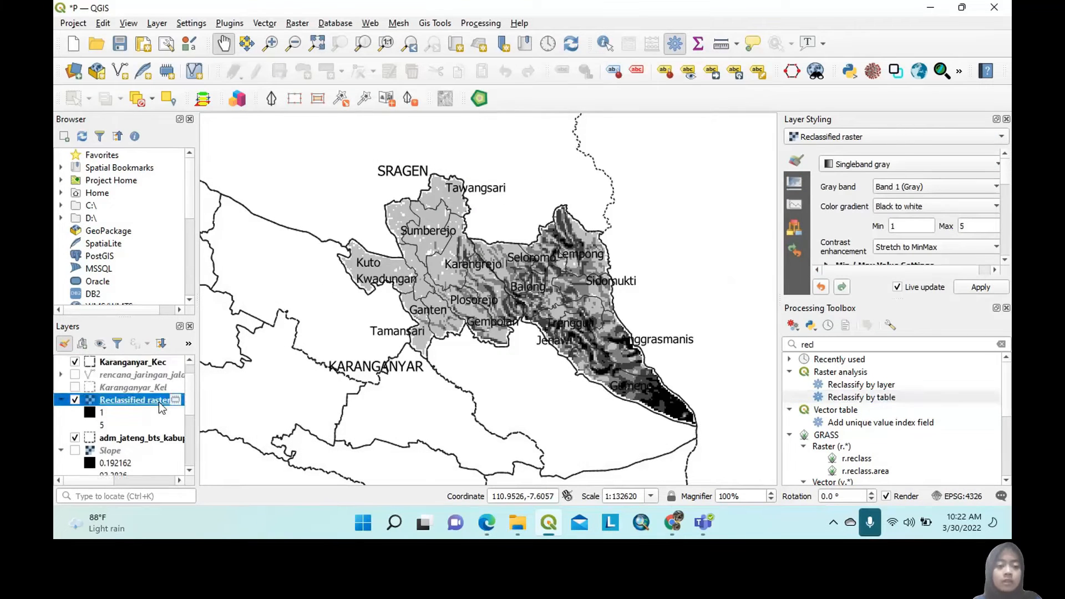
drag(637, 212, 613, 195)
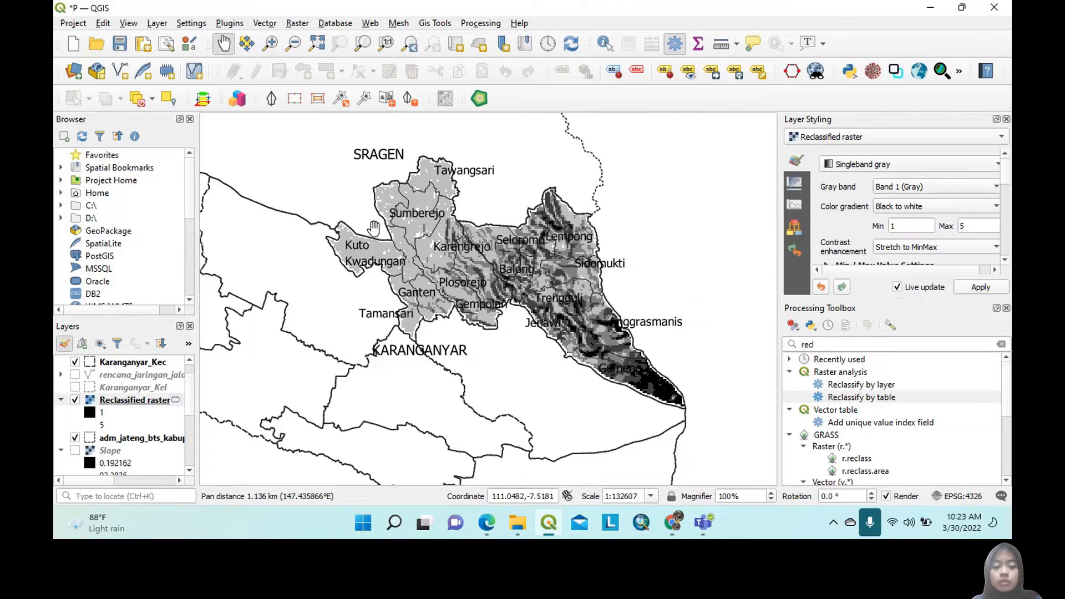
Set up a Polygonize (Raster to Vector) conversion of the Reclassified raster with the output field named Kelerengan.
click(136, 401)
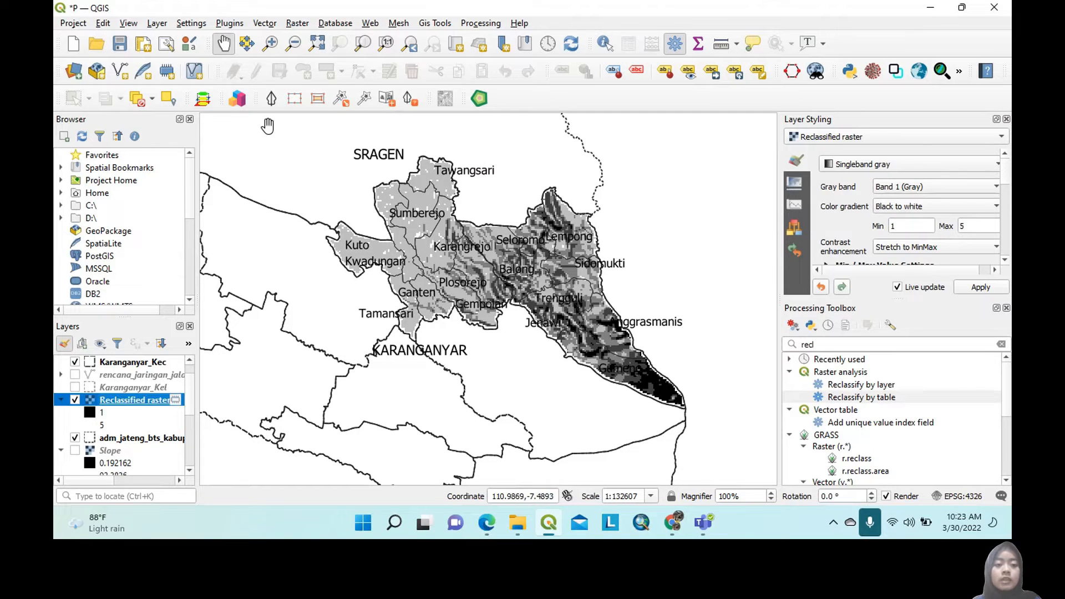
click(304, 24)
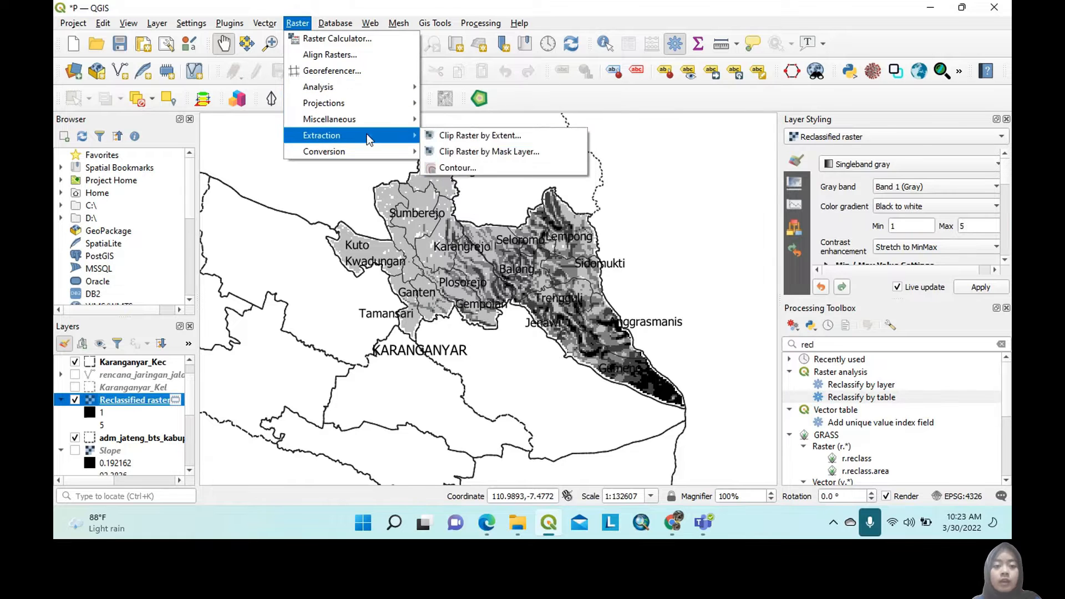
mouse_move(378, 155)
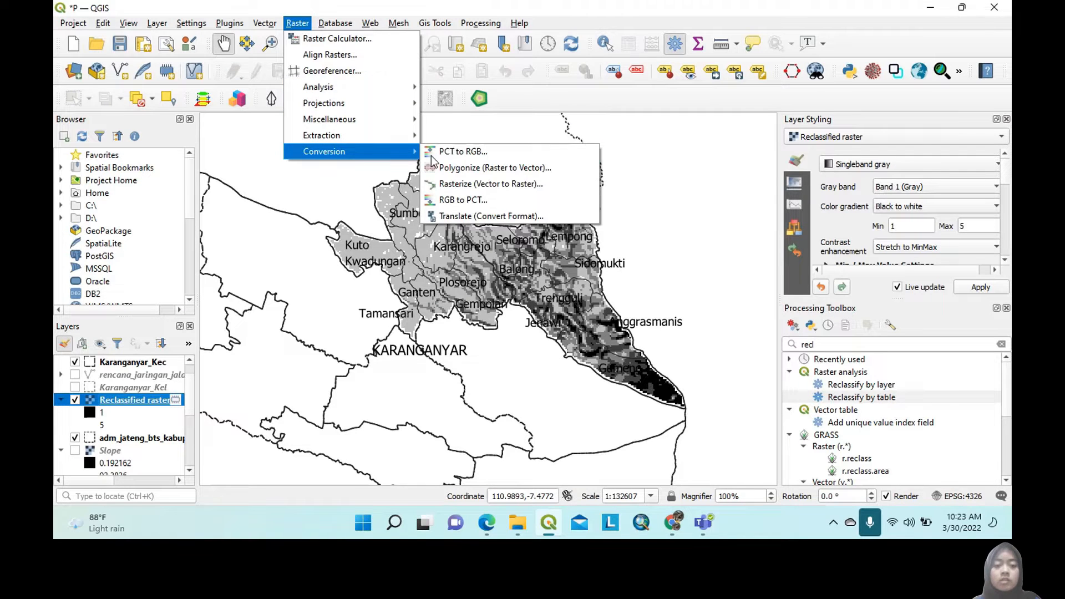
click(462, 172)
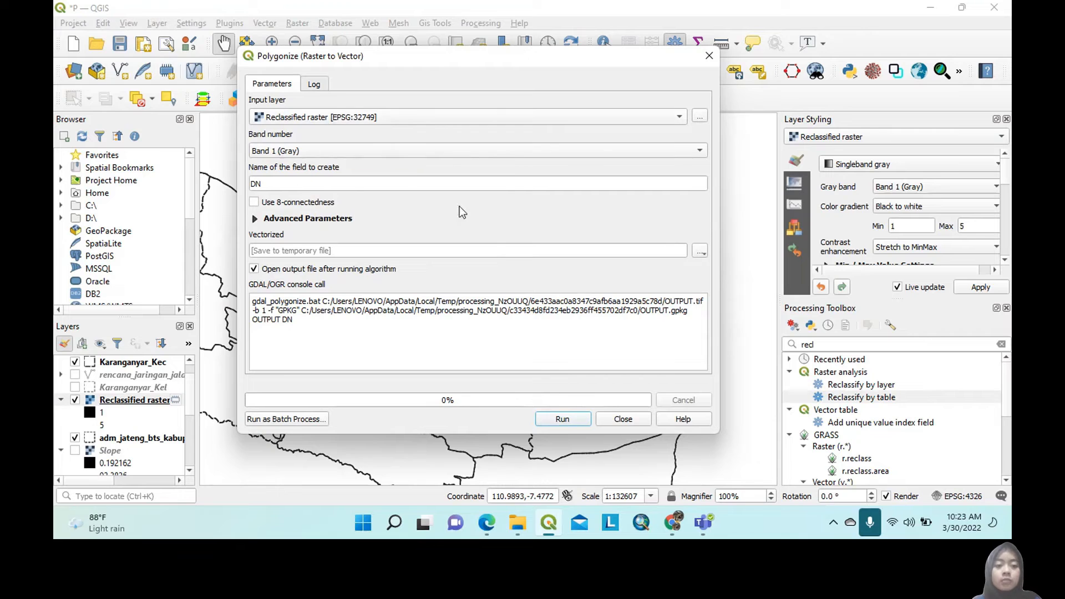
drag(352, 185, 227, 183)
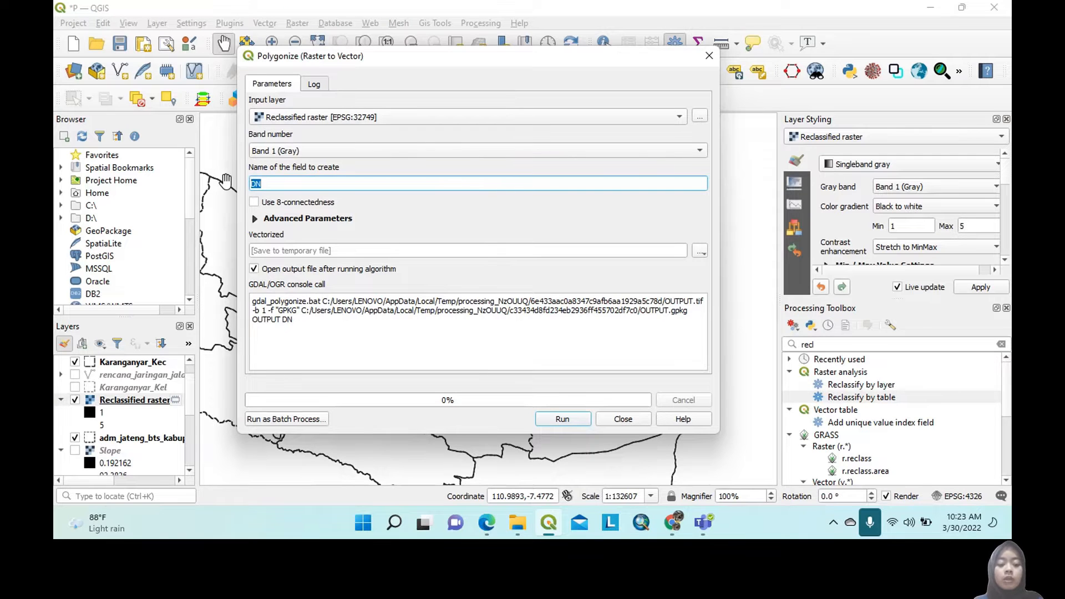
text(Kelere)
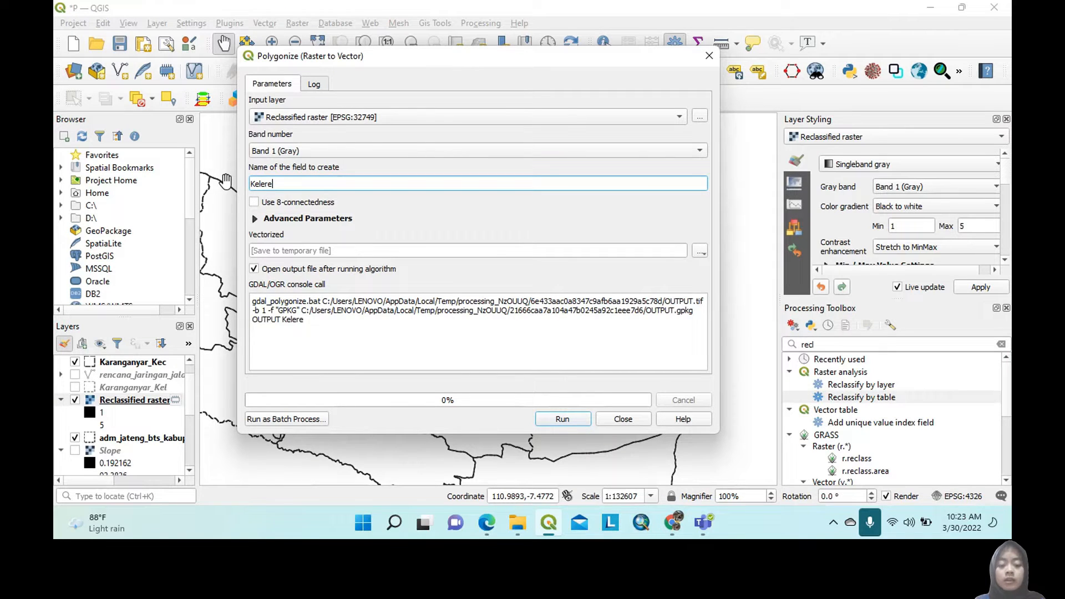
text(ngan)
Save the vectorized output as the SHP file Slope in the Kemiringan Lereng folder, run the conversion and hide the Reclassified raster.
click(701, 251)
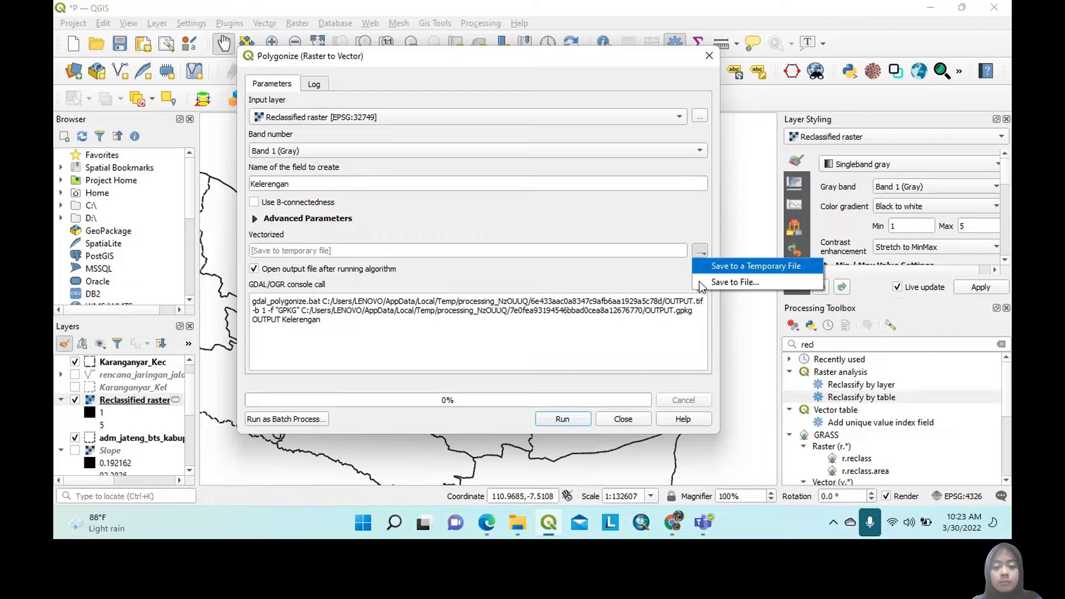
click(721, 281)
text(Slope)
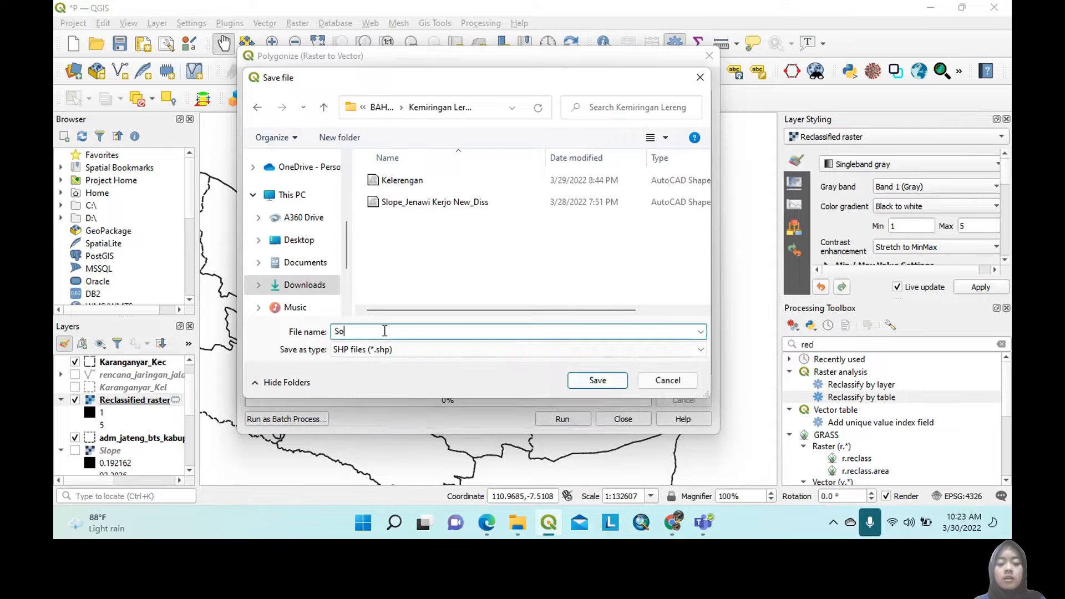
key(Return)
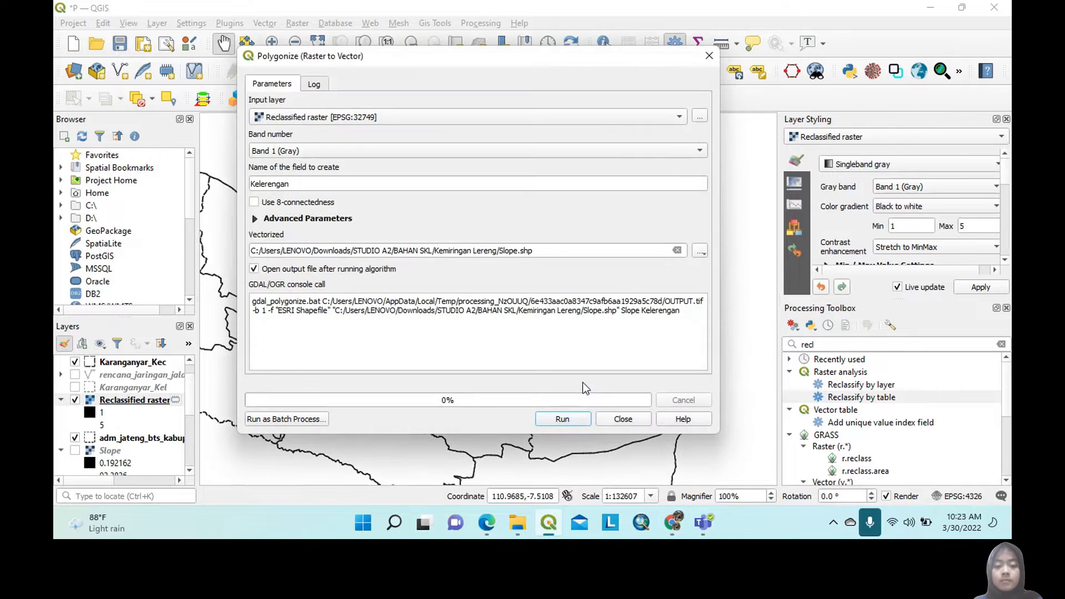
click(568, 420)
click(630, 420)
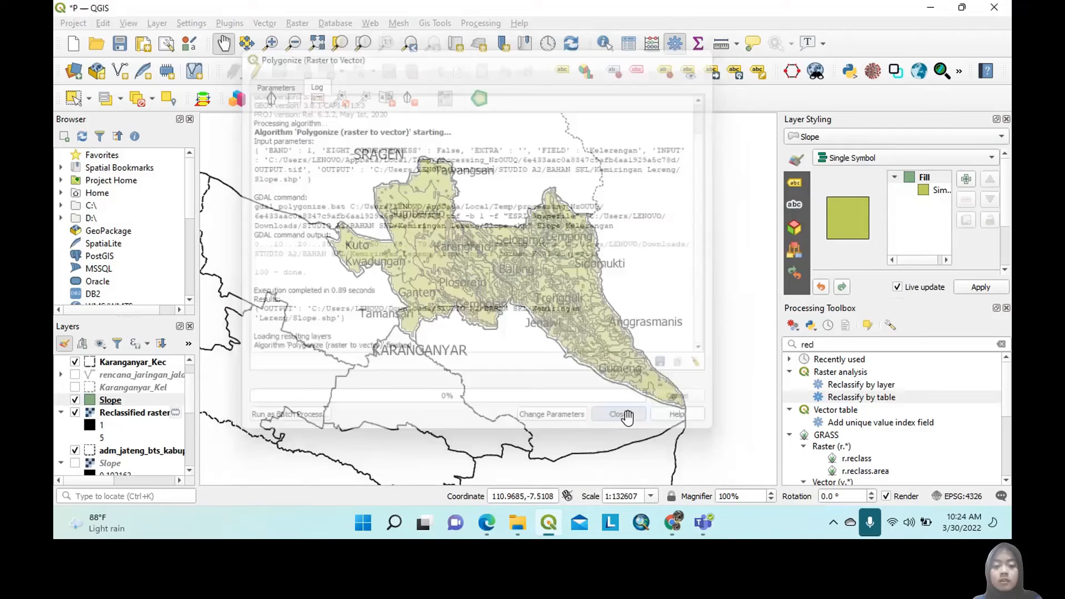
click(75, 412)
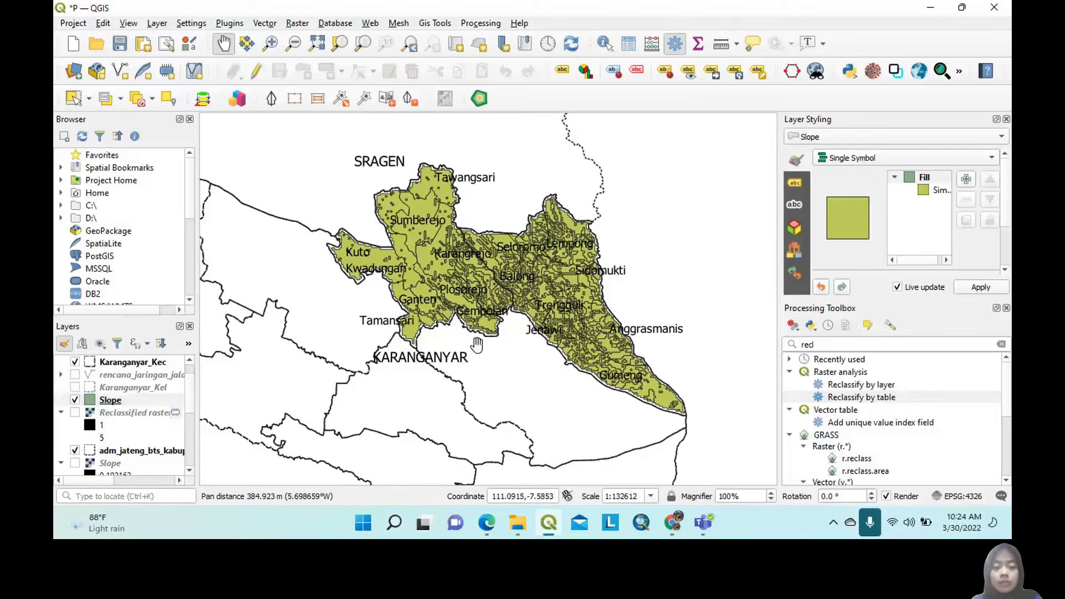
Examine the Kelerengan values in the attribute table of the Slope polygon layer.
right_click(118, 400)
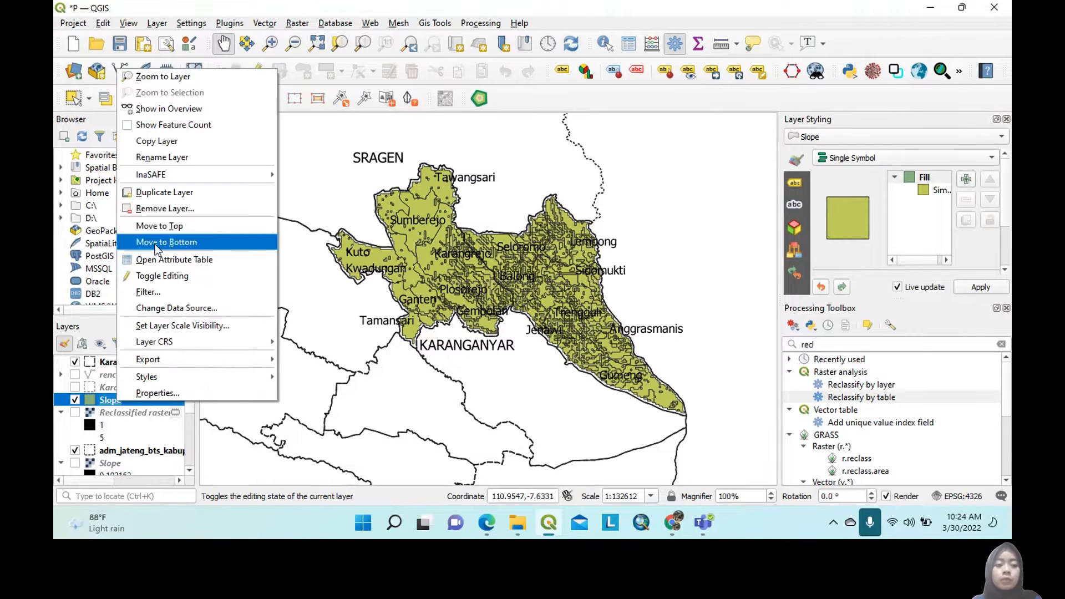
click(161, 258)
scroll(132, 168, down, 20)
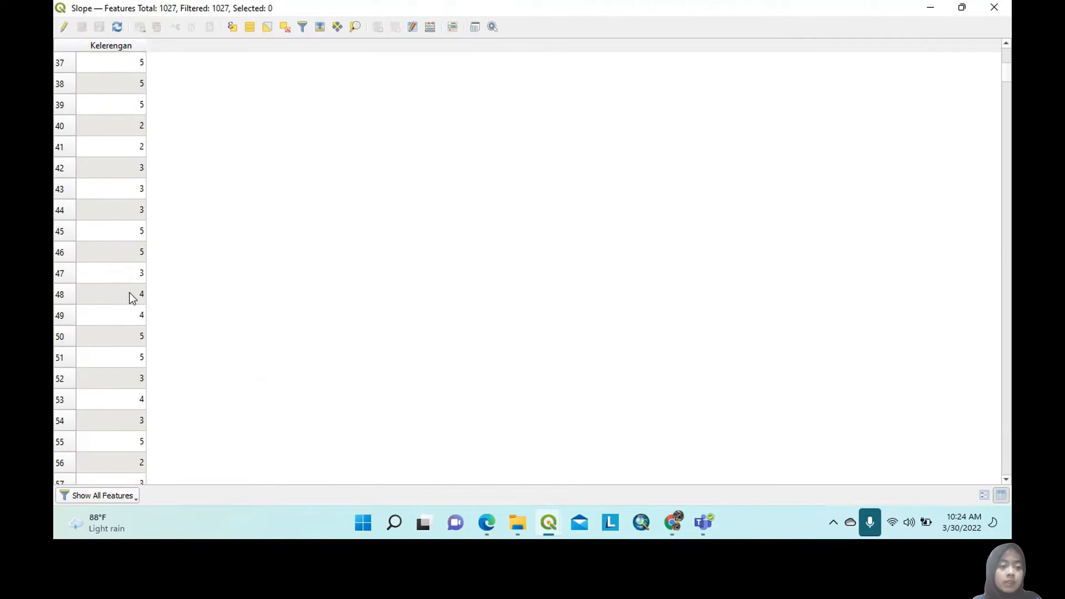
scroll(133, 361, up, 20)
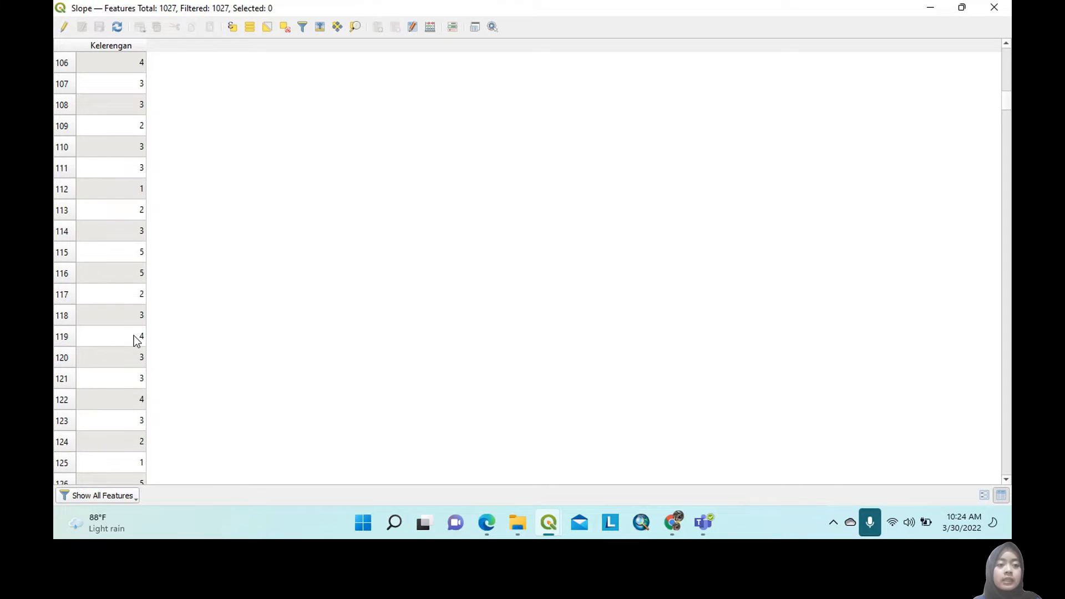
click(994, 8)
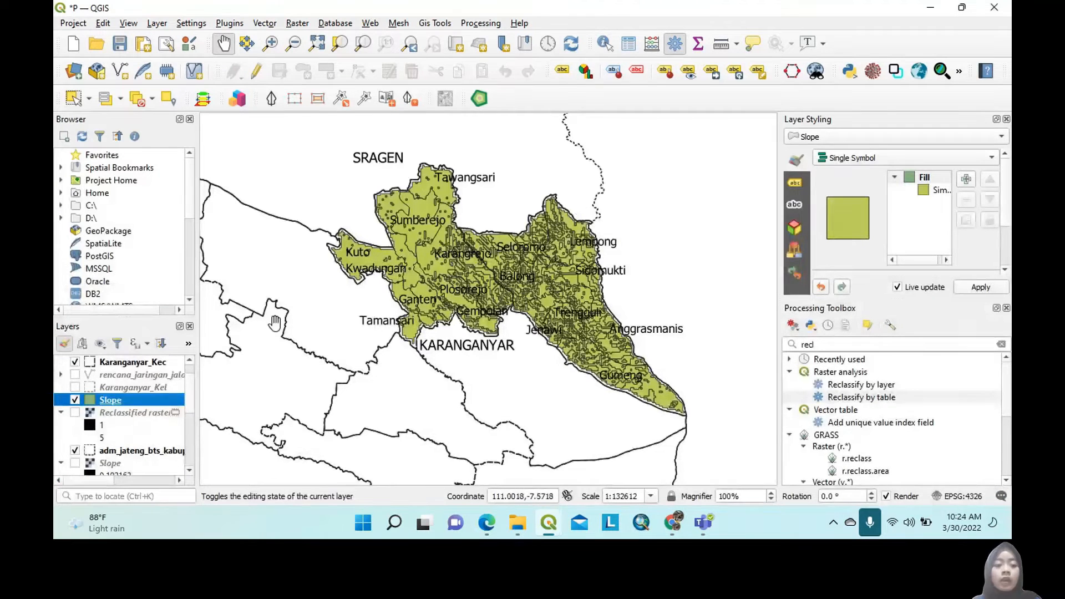
Show the Morfologi layer and move it directly below the Slope polygon layer in the layer order.
scroll(193, 409, down, 1)
scroll(191, 427, down, 5)
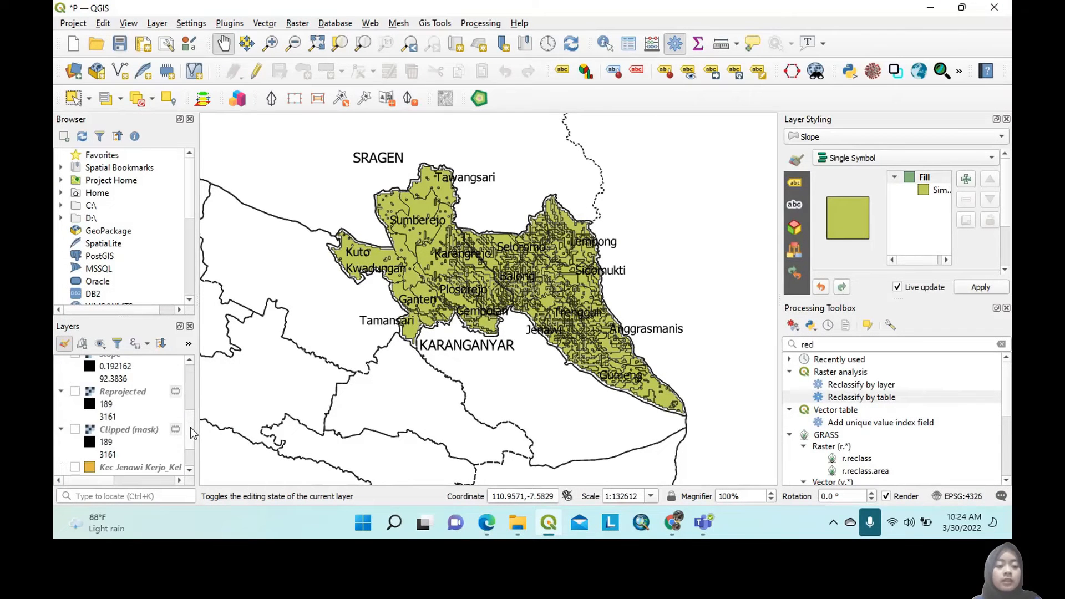
click(82, 469)
click(74, 470)
drag(109, 470, 113, 399)
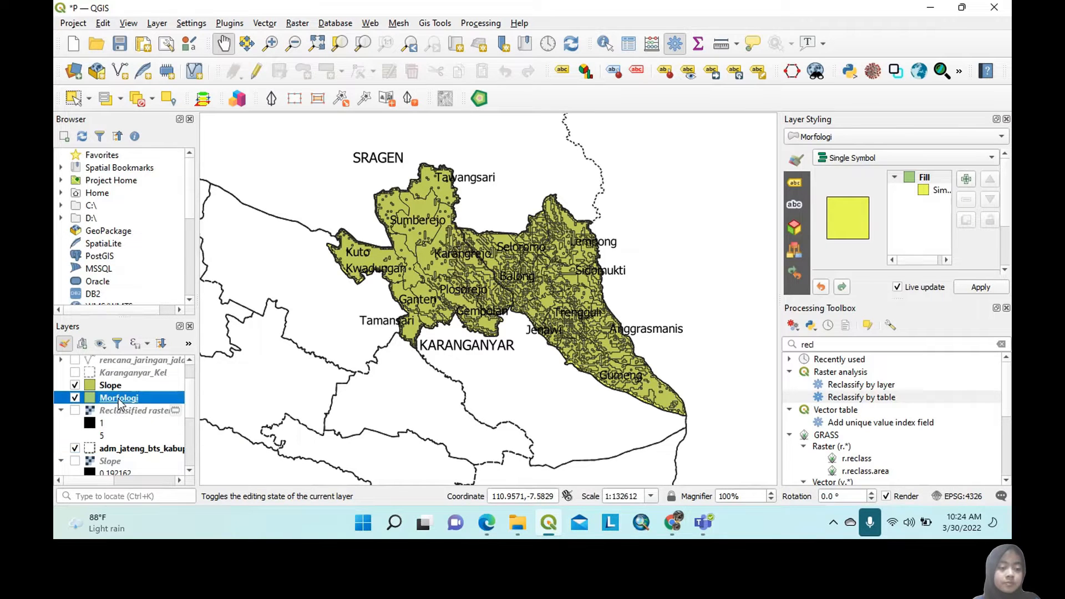
Examine the Morfologi and Skor_Mor fields in the attribute table of the Morfologi layer.
right_click(117, 398)
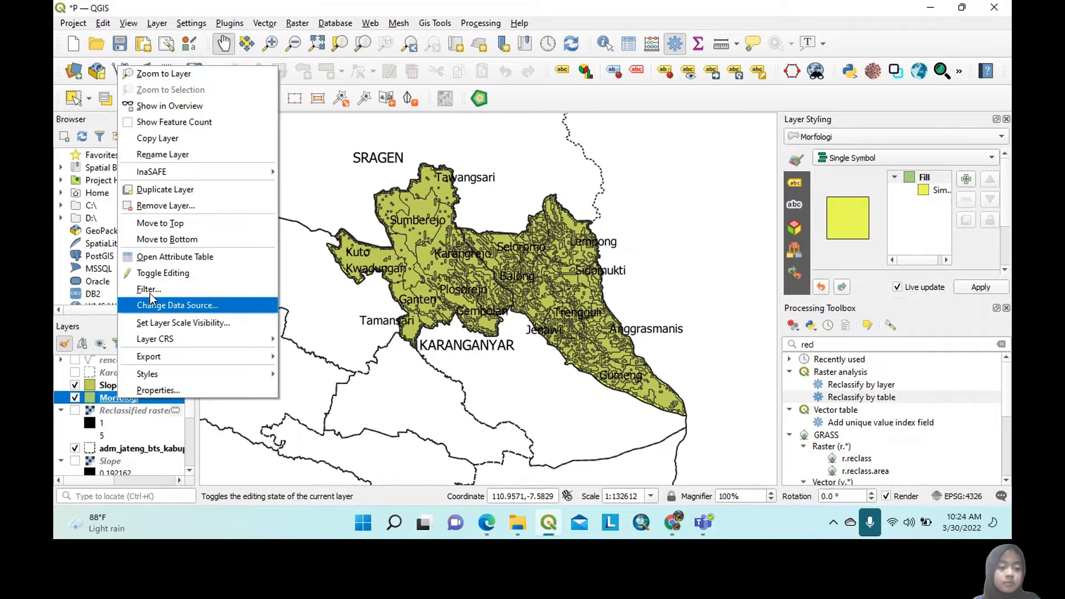
click(175, 258)
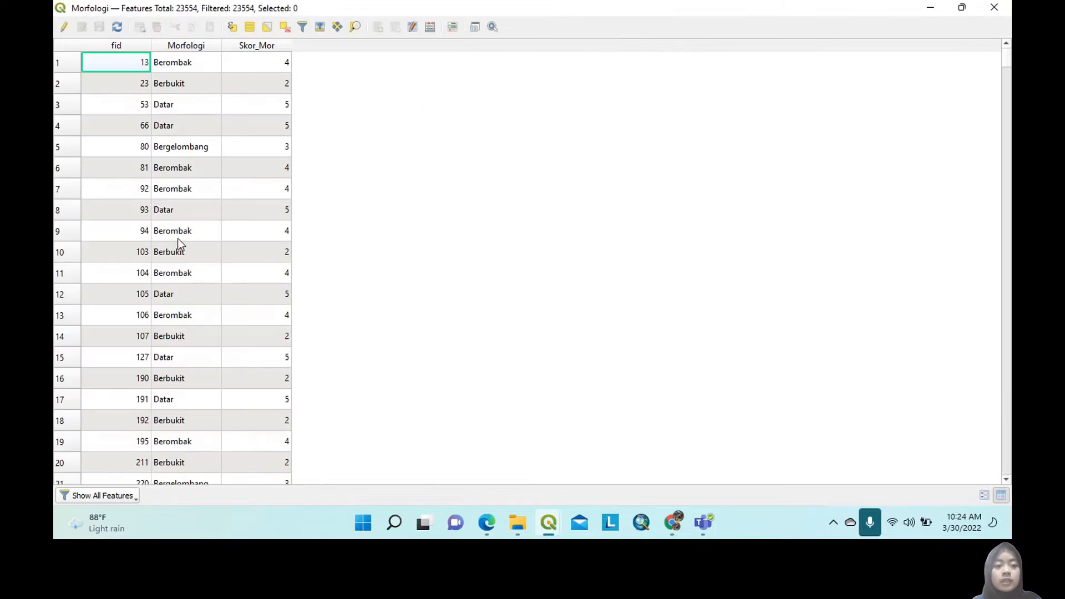
scroll(160, 184, down, 20)
scroll(274, 114, up, 20)
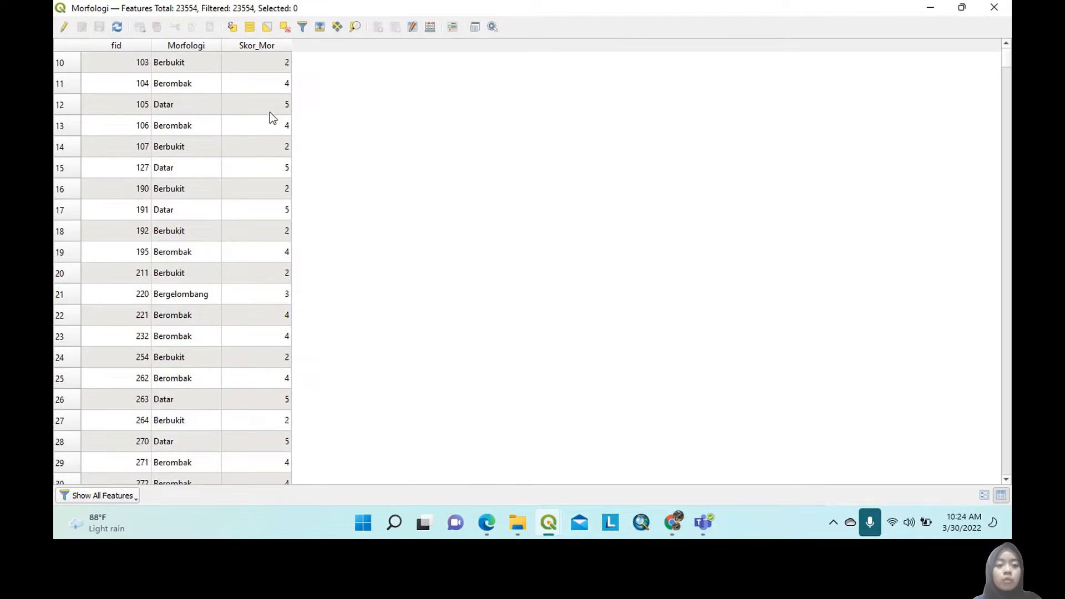
click(994, 7)
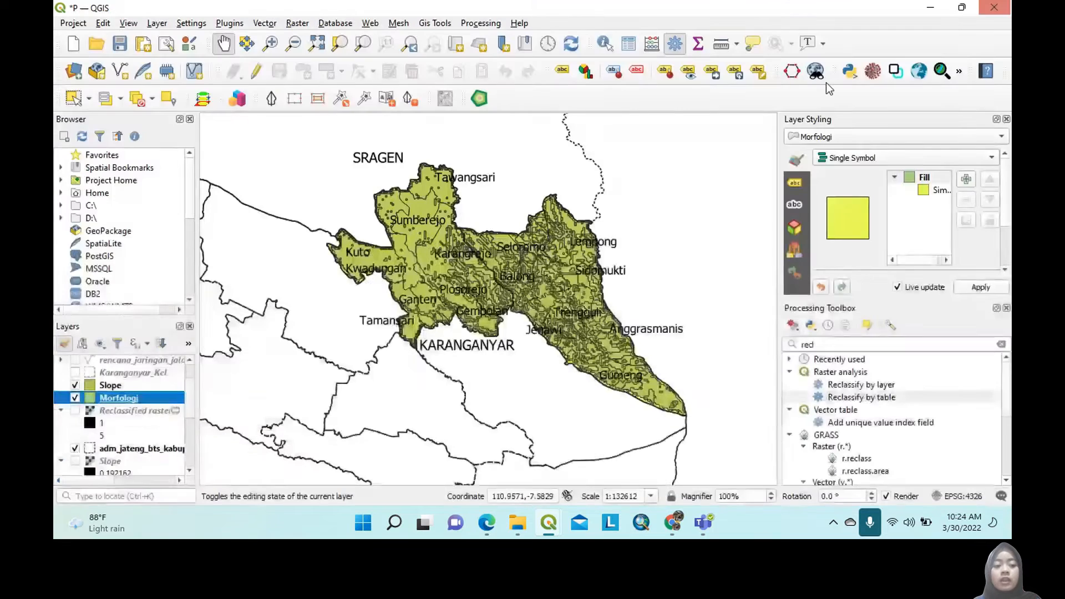
Check the assigned coordinate reference system in the Morfologi layer's source properties.
click(297, 23)
click(150, 401)
right_click(151, 401)
click(158, 386)
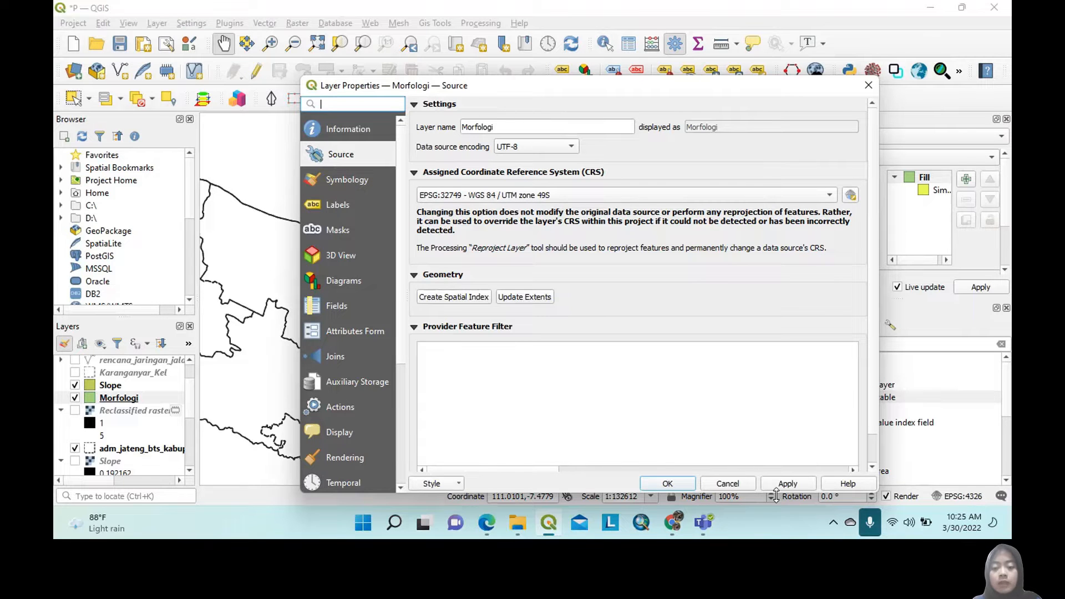
click(678, 482)
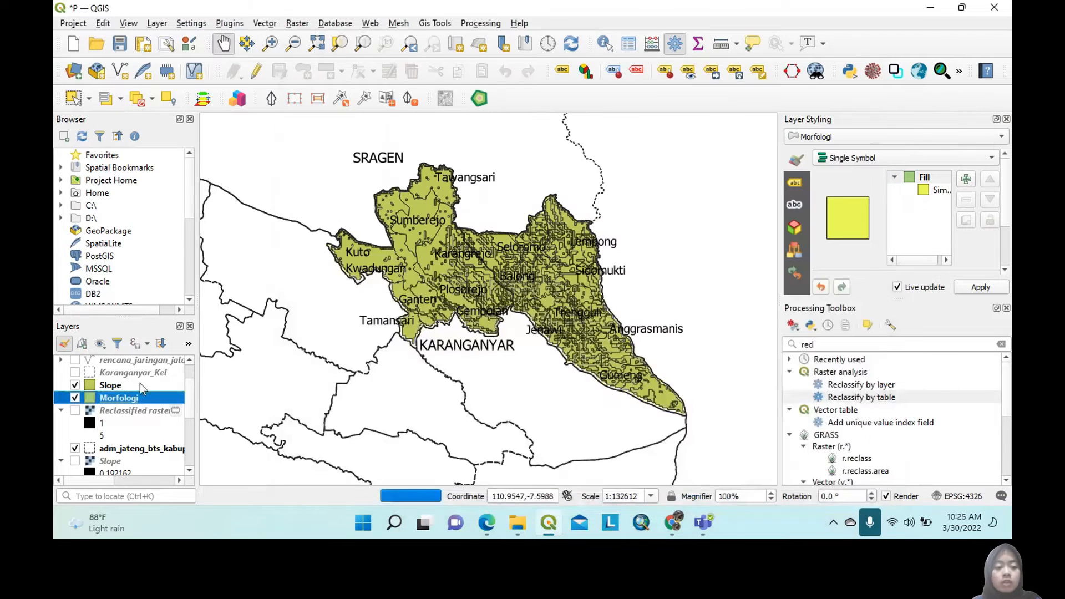
Check the assigned coordinate reference system in the Slope polygon layer's source properties.
click(140, 384)
right_click(140, 383)
click(182, 377)
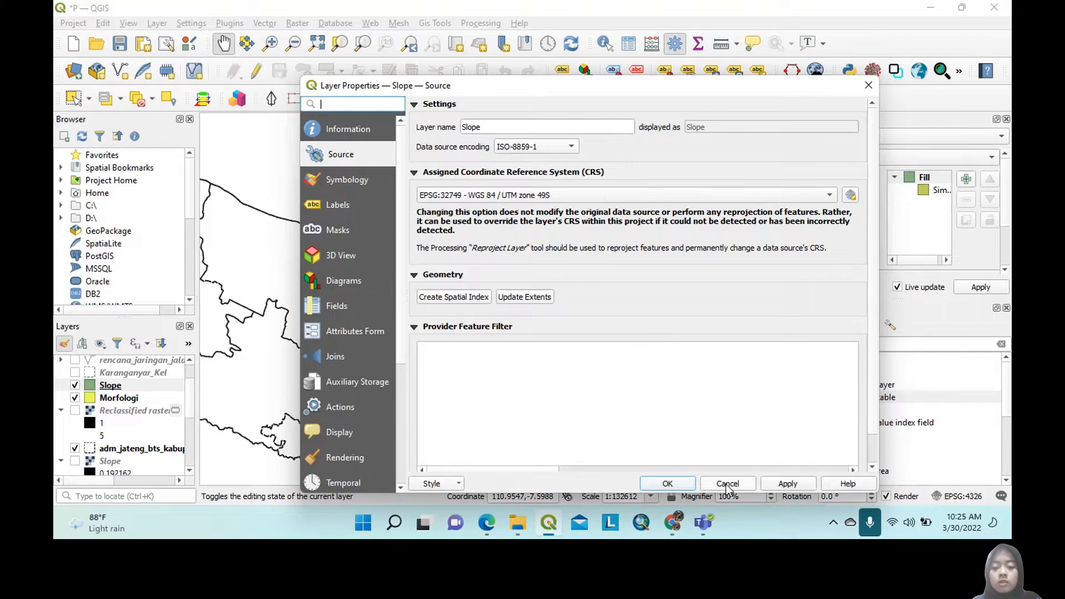
click(727, 484)
Set up an Intersection with the Slope polygon layer as input and the Morfologi layer as overlay.
click(269, 25)
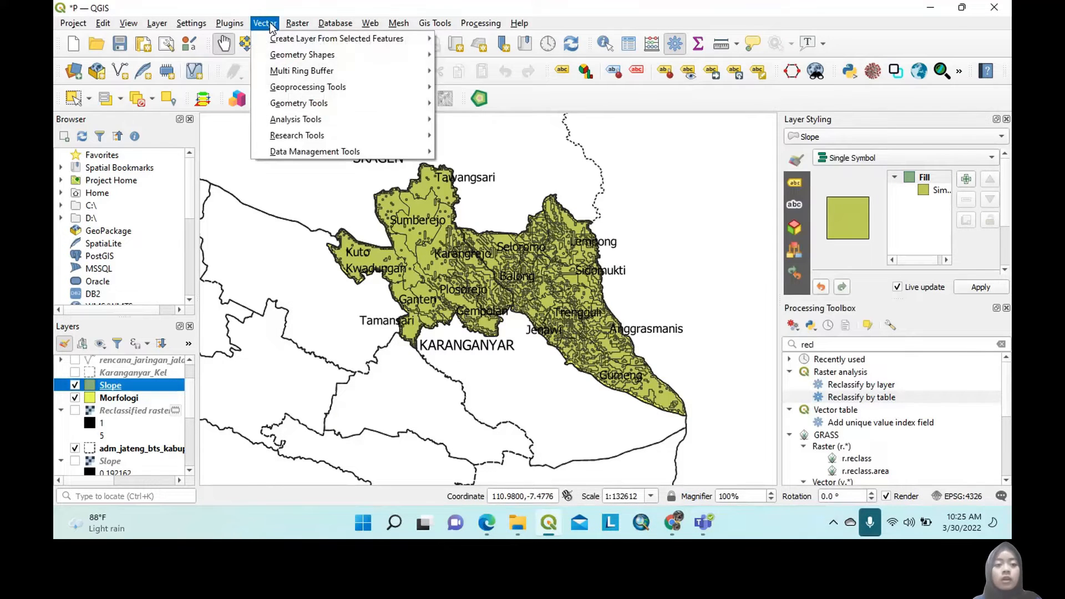
mouse_move(385, 89)
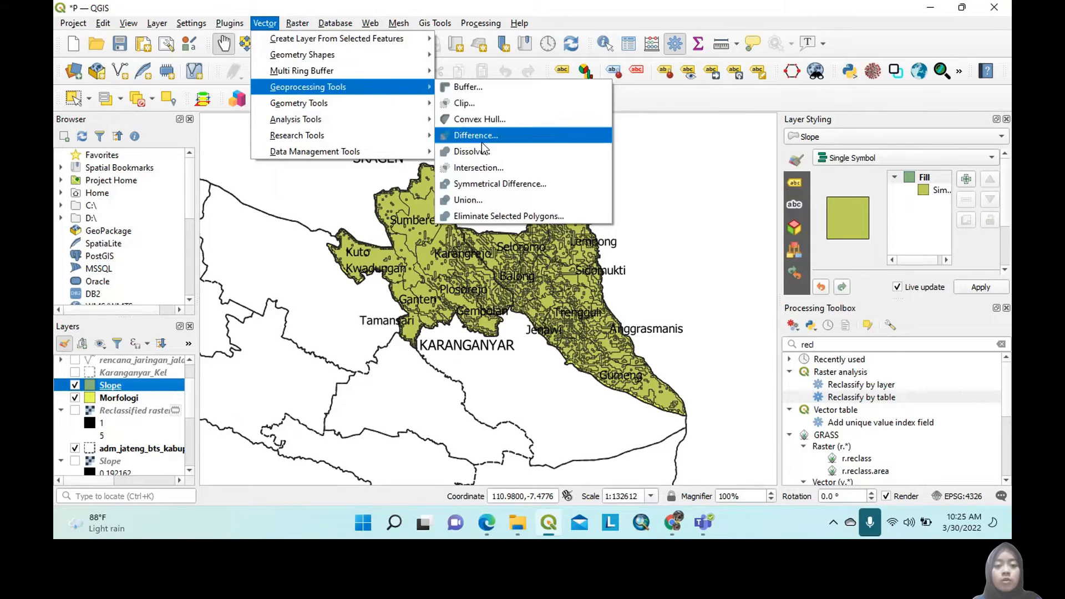
click(479, 167)
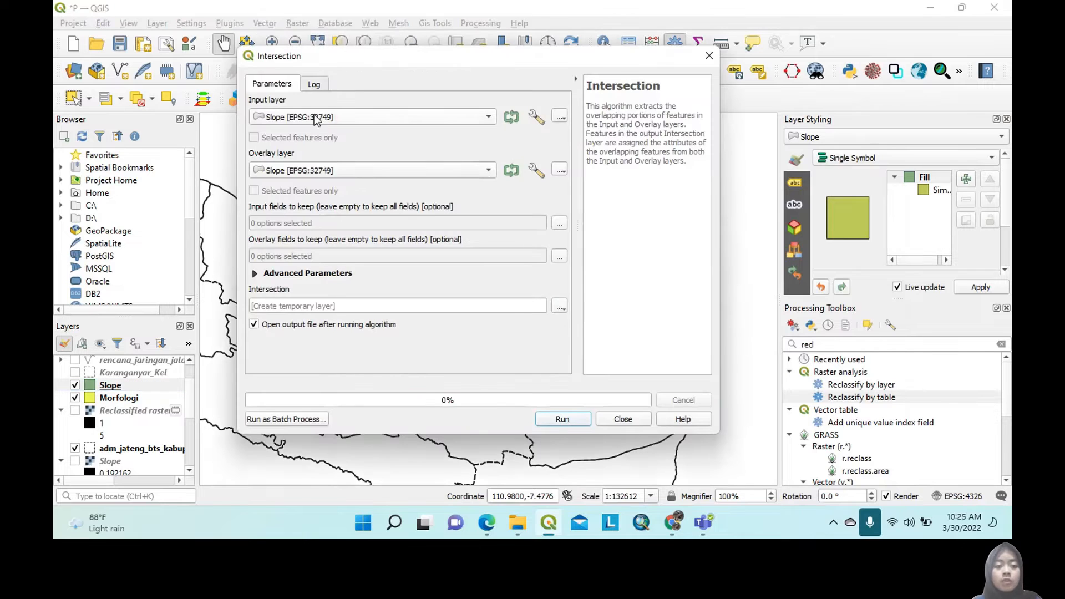
click(321, 170)
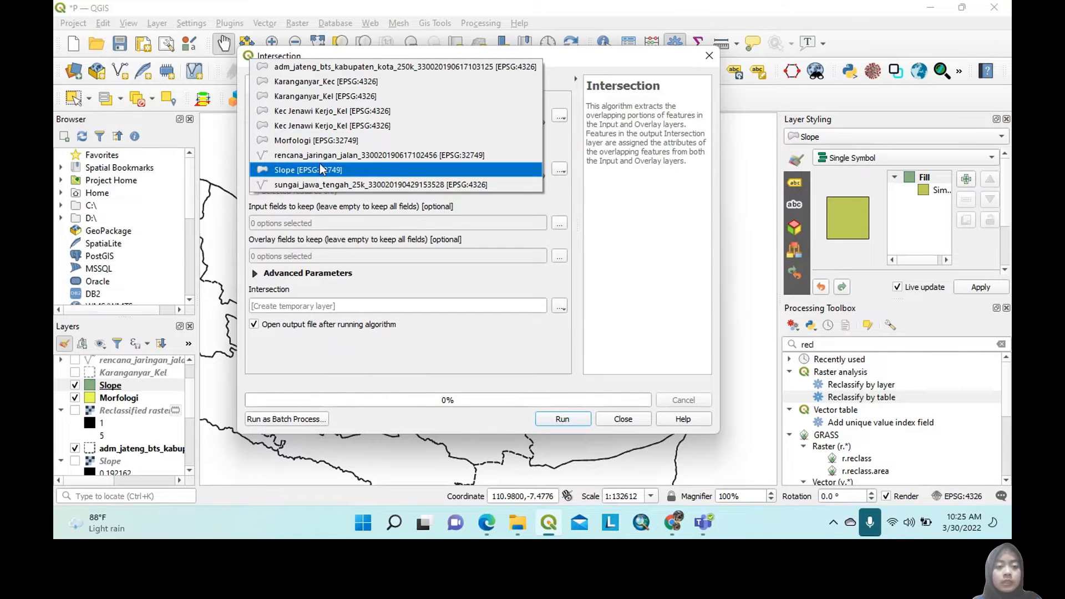
click(320, 140)
Keep Kelerengan from the input and fid, Morfologi and Skor_Mor from the overlay, and run the intersection to MorfologiLereng.shp.
click(559, 223)
click(533, 126)
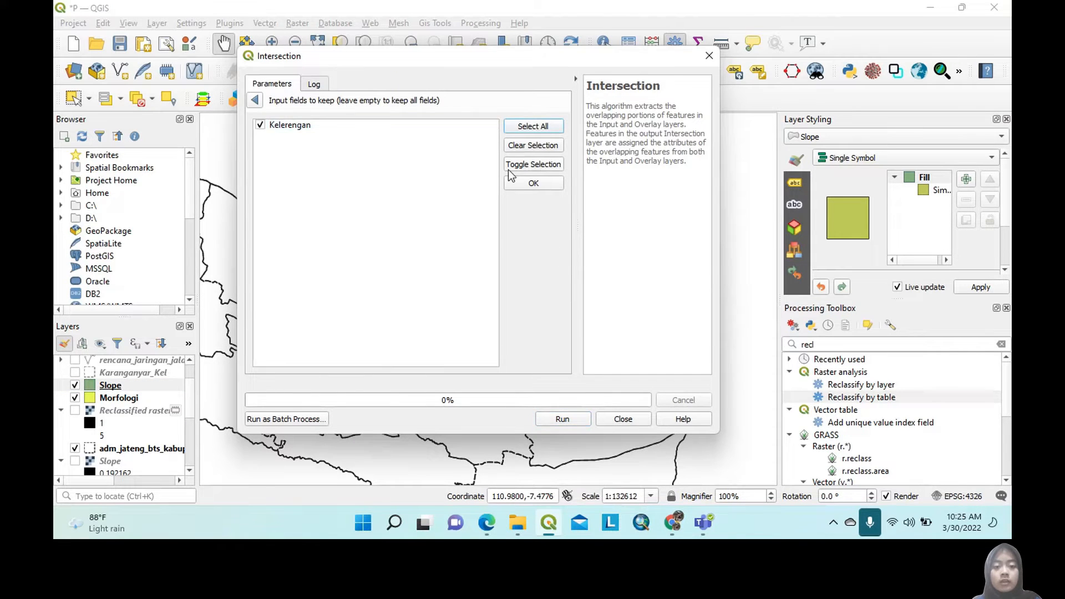
click(508, 181)
click(567, 257)
click(530, 127)
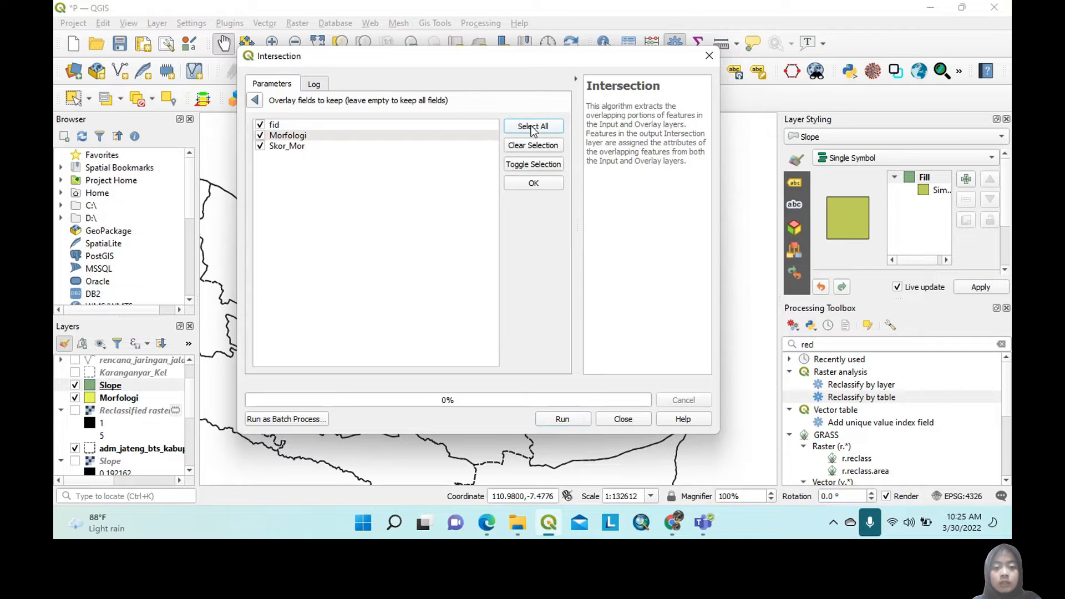
click(538, 185)
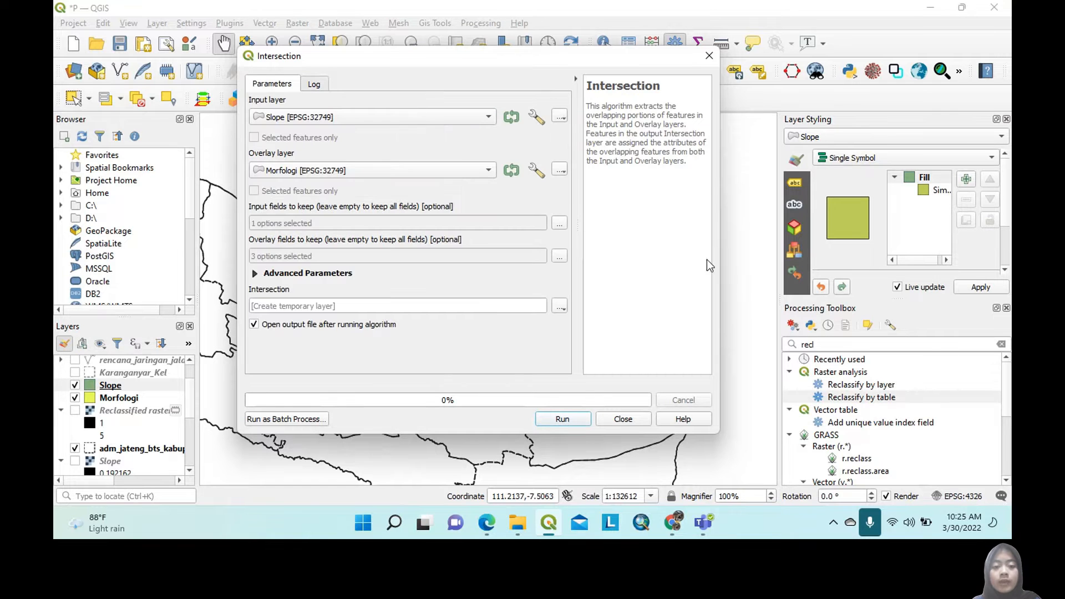
click(562, 419)
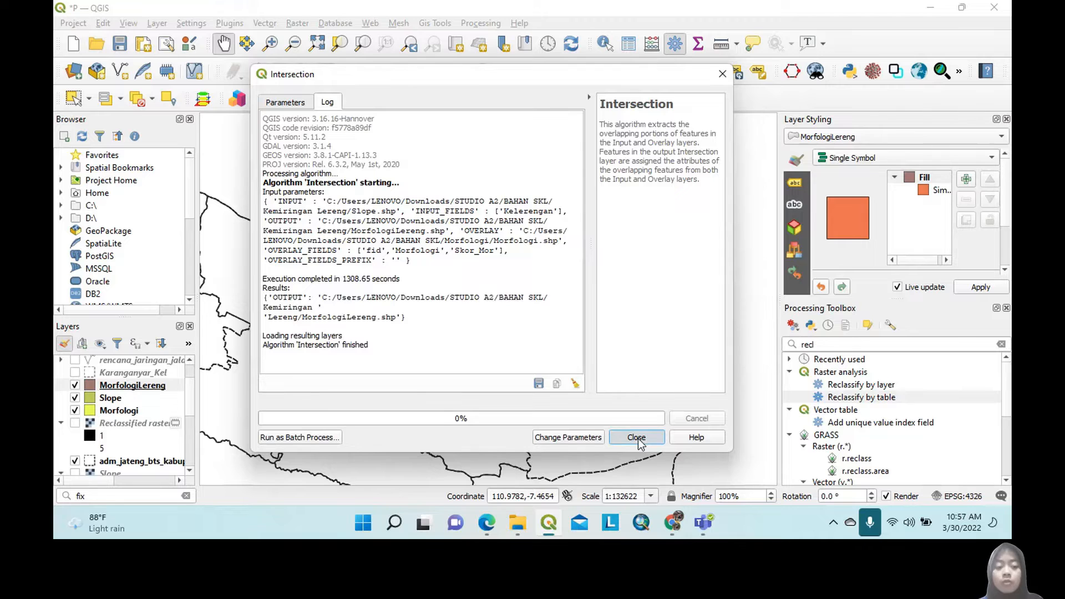
click(637, 437)
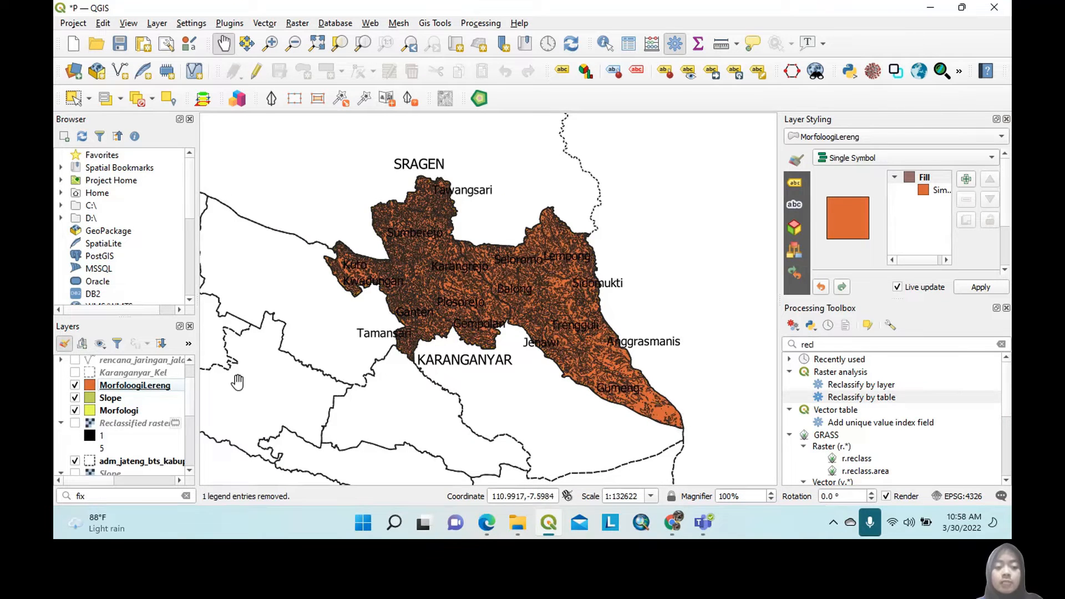
Open the attribute table of the MorfoloogiLereng layer and enable editing.
right_click(106, 386)
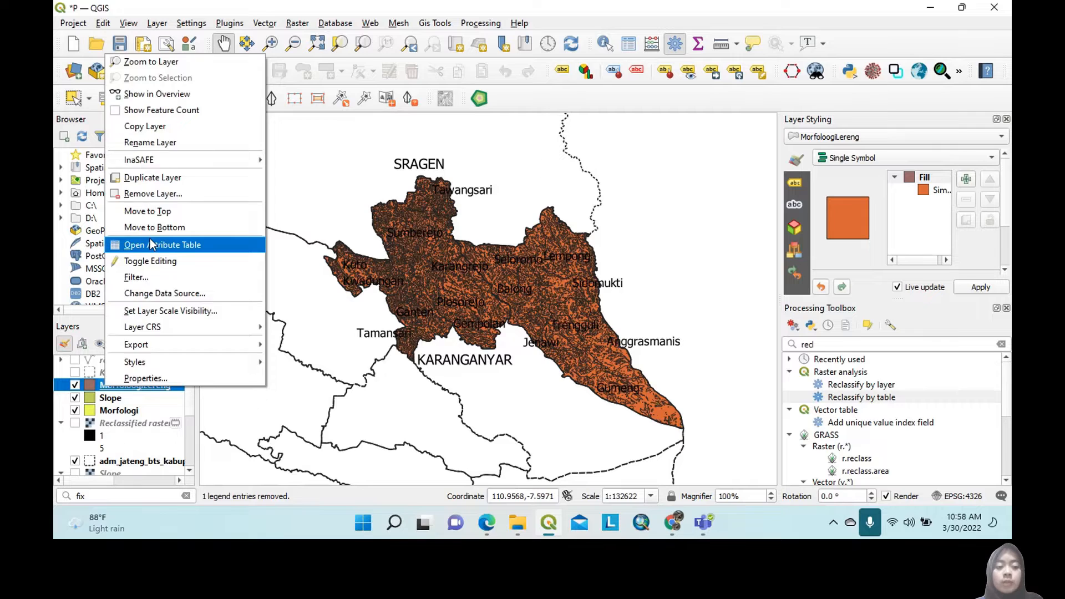
click(150, 243)
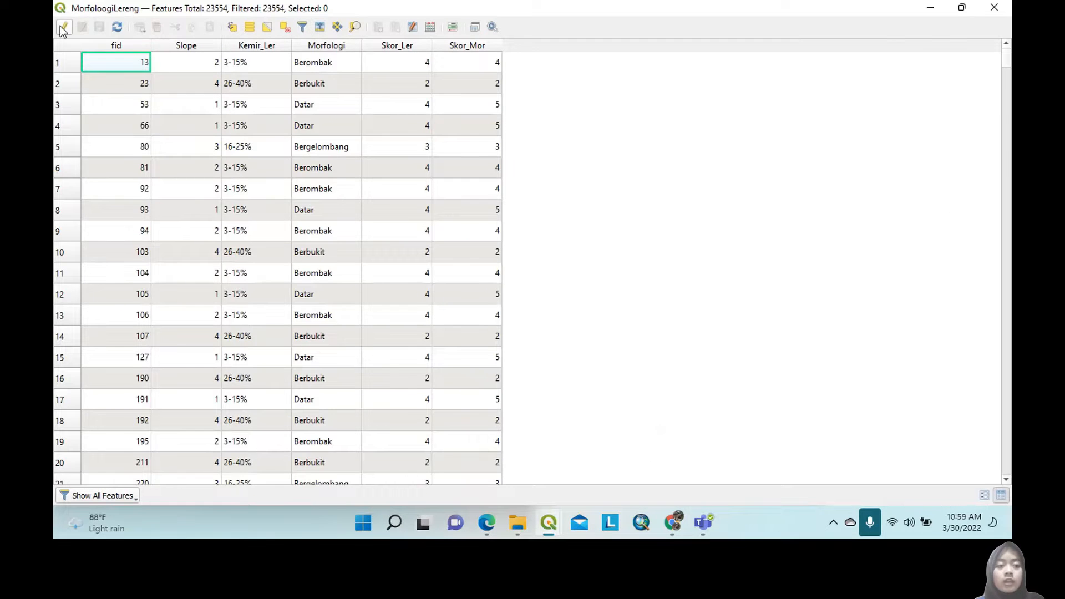
click(63, 27)
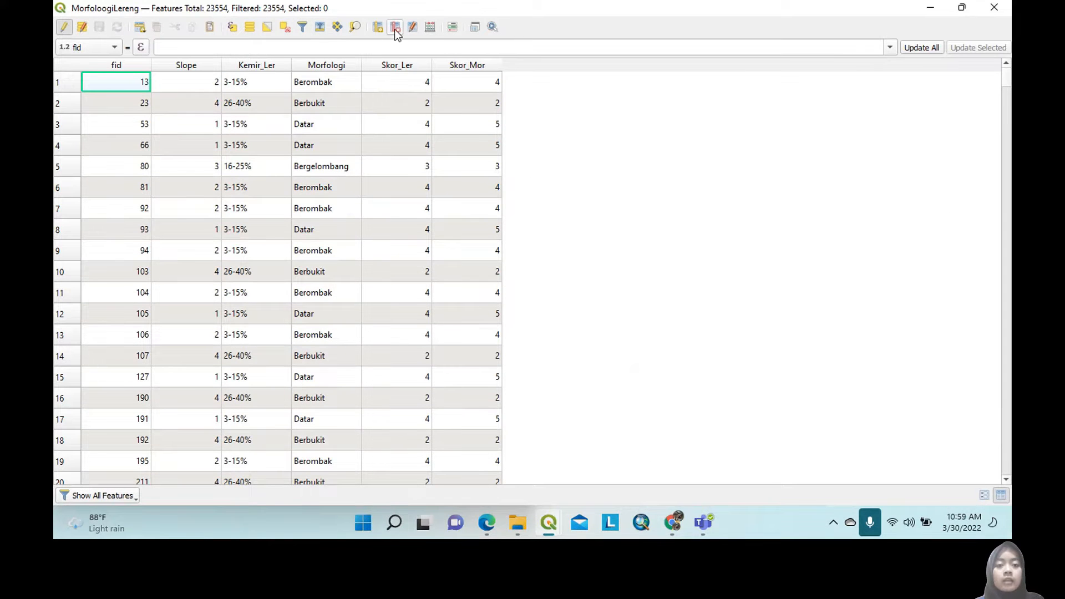
Create a whole number field SKL_Morfo of length 10, calculated as ("Skor_Ler" + "Skor_Mor") / 2.
click(430, 26)
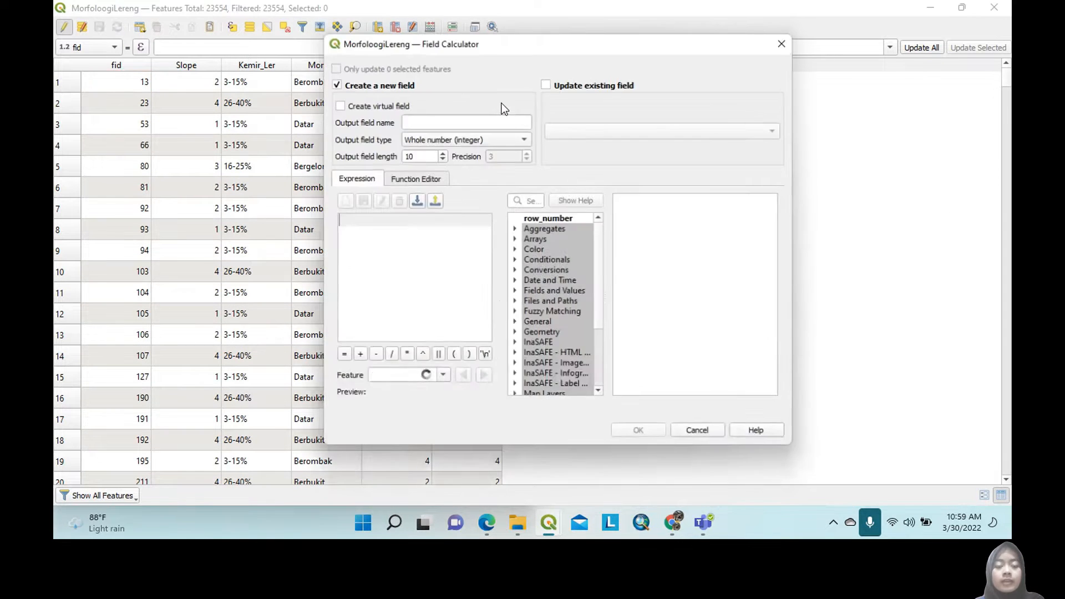
click(510, 119)
text(SKL_Morfo)
click(515, 292)
double_click(565, 367)
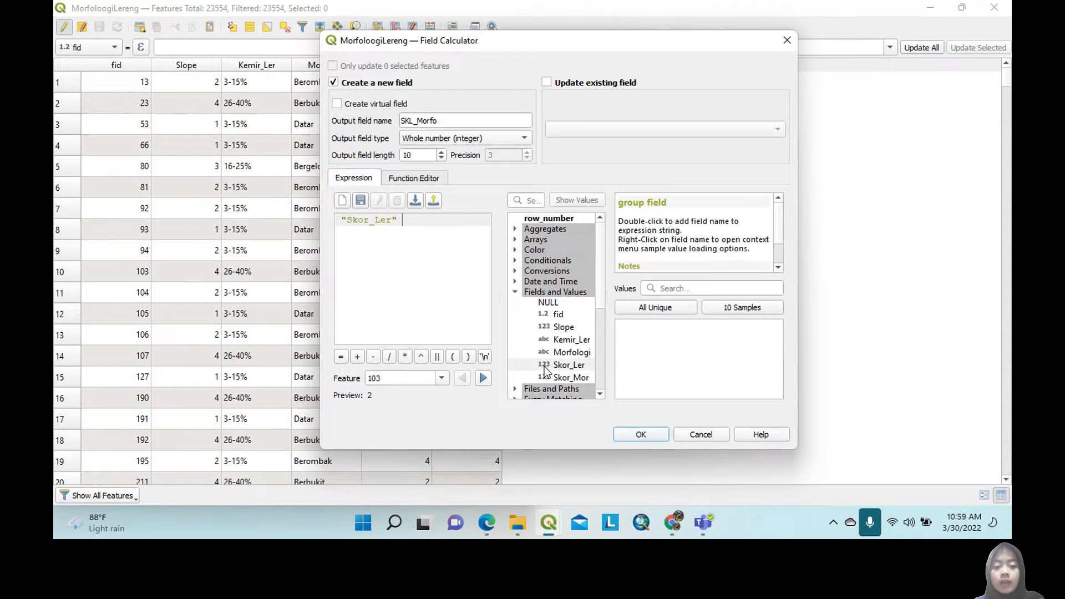
click(357, 357)
double_click(555, 378)
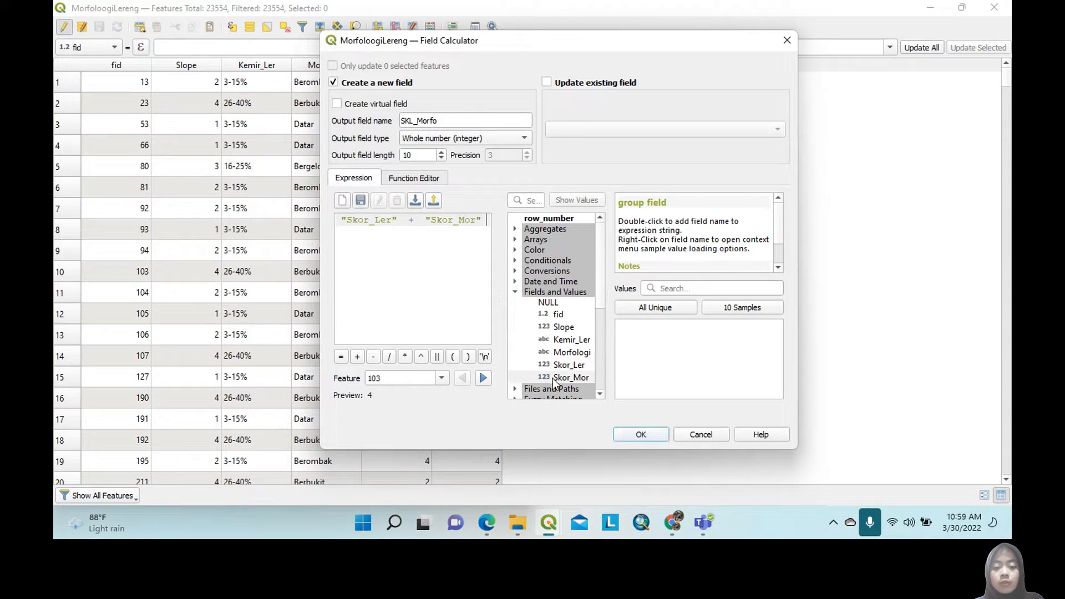
click(468, 357)
click(389, 356)
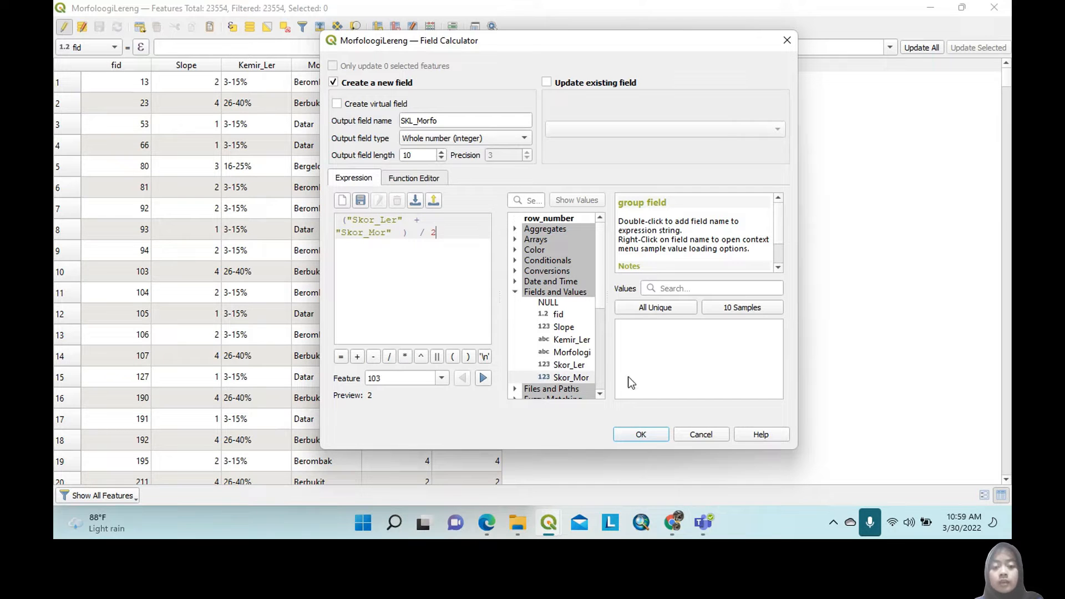
click(641, 434)
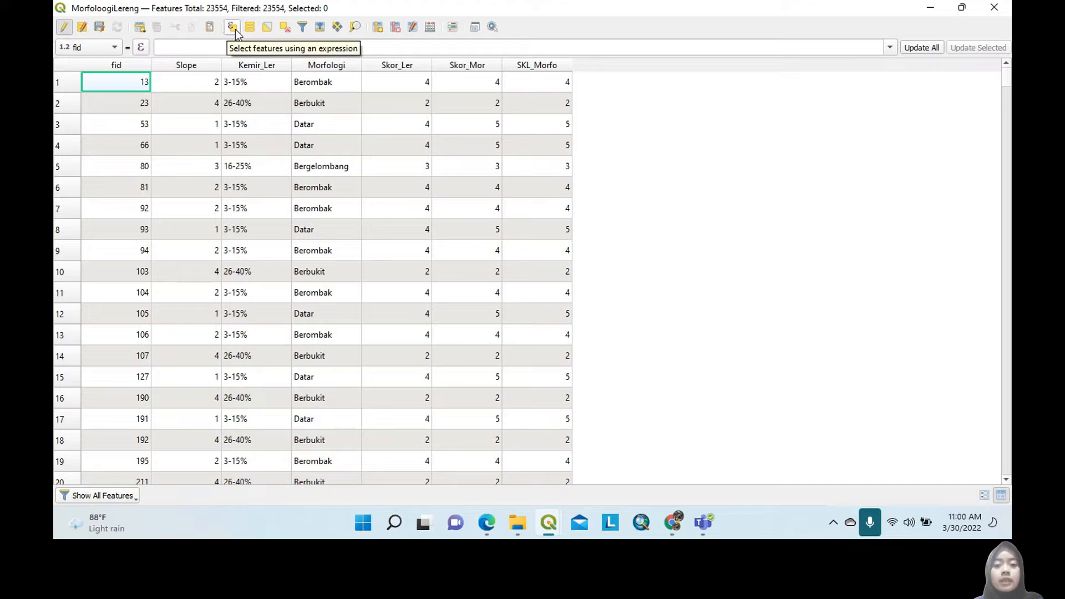
Open Select by Expression for MorfoloogiLereng and consult the SKL Morfologi classes and scores in the PDF module in Edge.
click(233, 27)
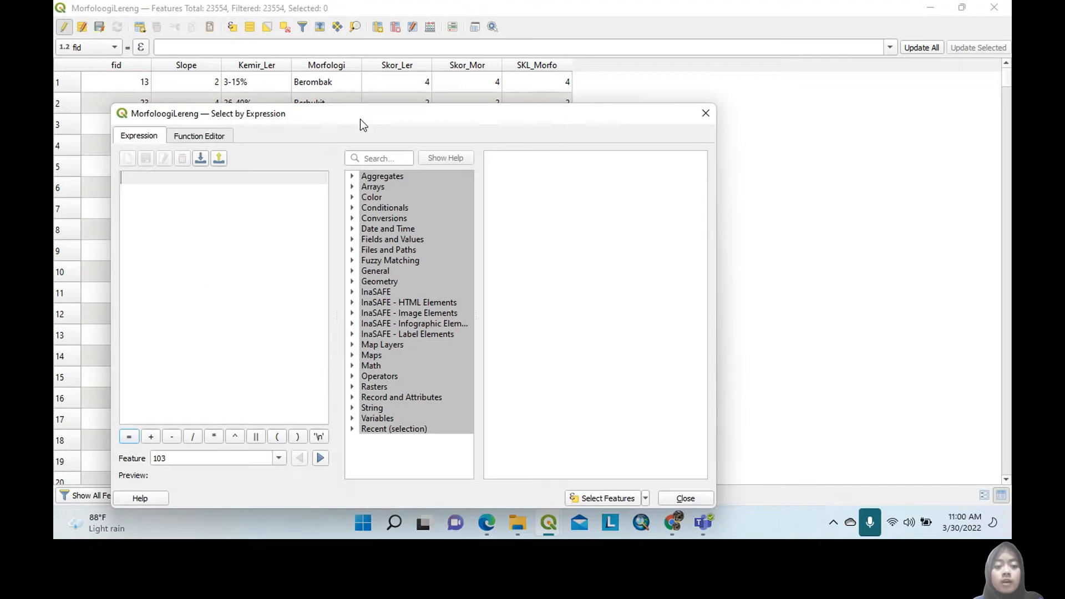
click(478, 524)
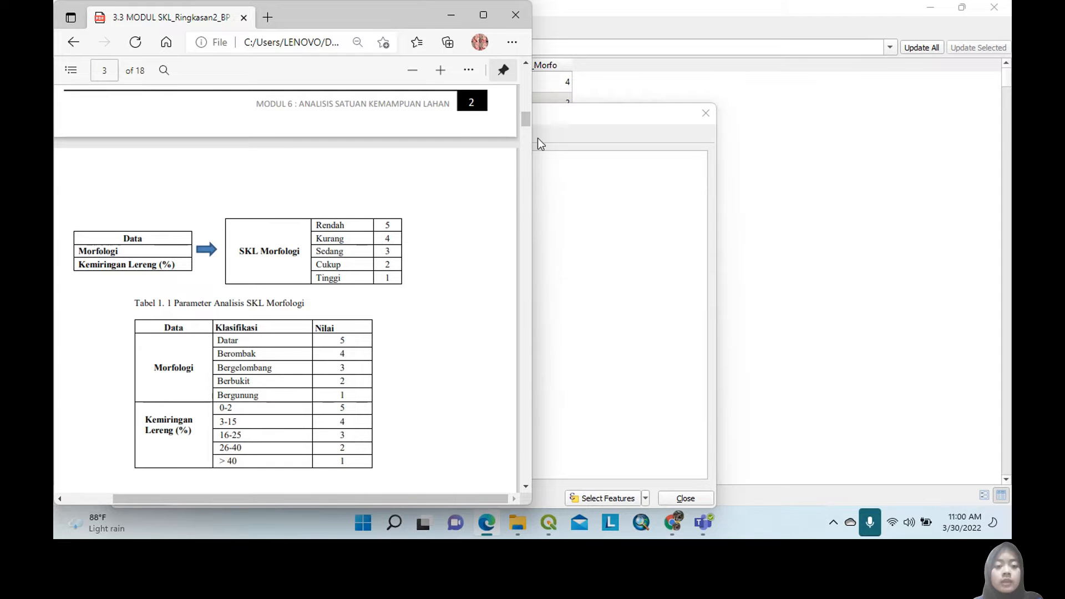
click(547, 81)
Review the Keterangan values against the SKL_Morfo scores, and save the edits to the MorfoloogiLereng layer.
scroll(520, 337, down, 20)
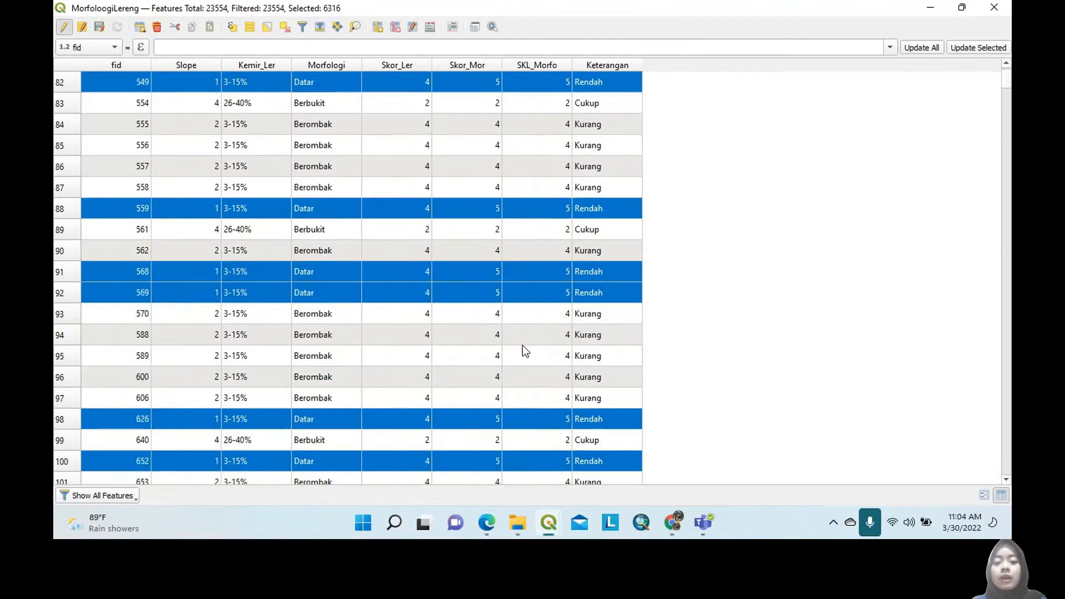
scroll(546, 137, up, 20)
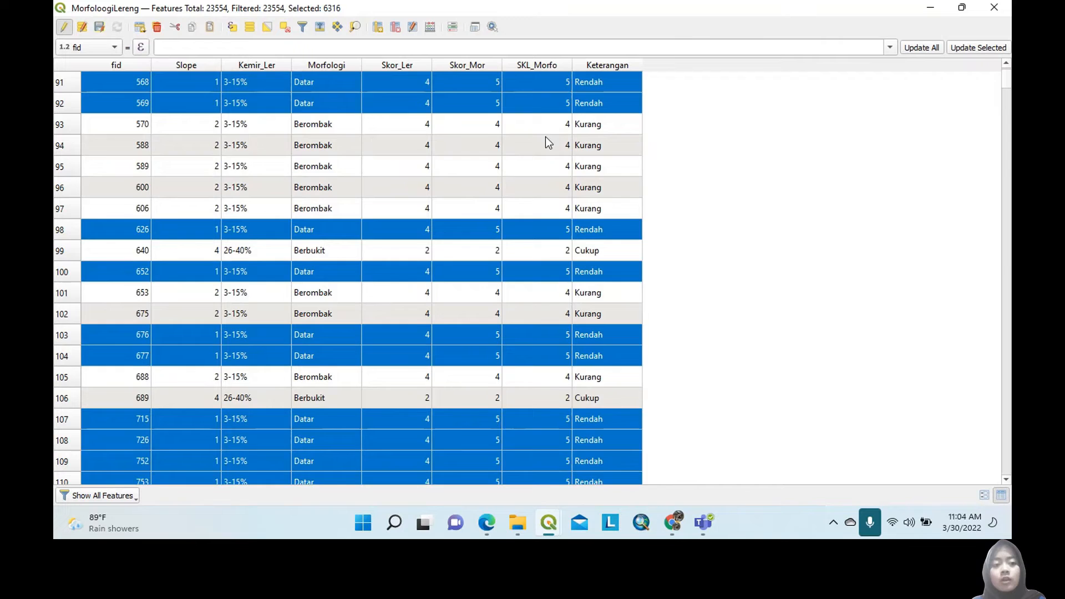
scroll(308, 143, up, 8)
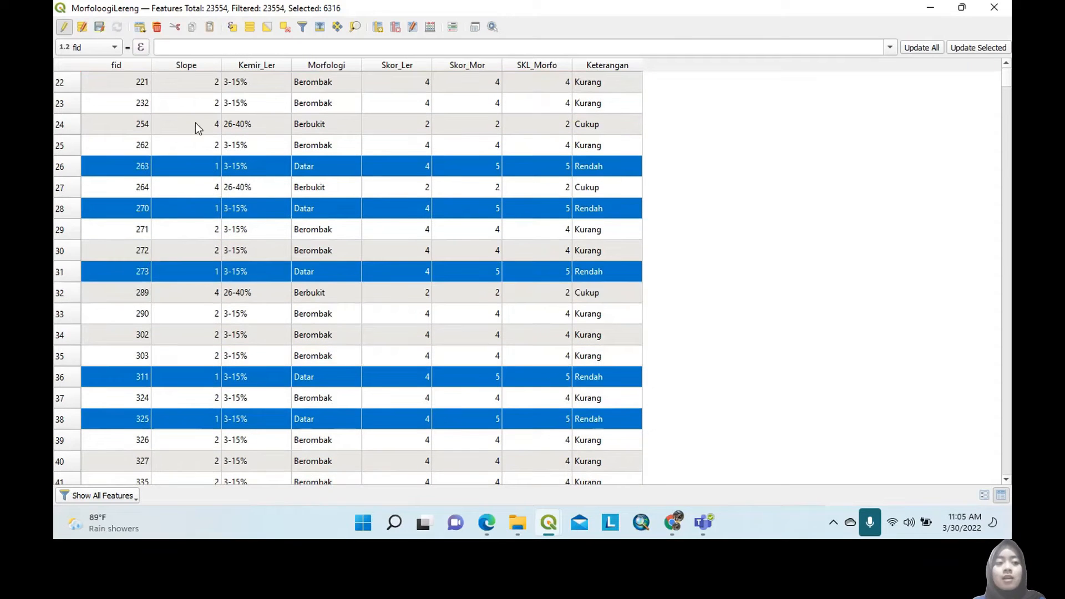
click(63, 28)
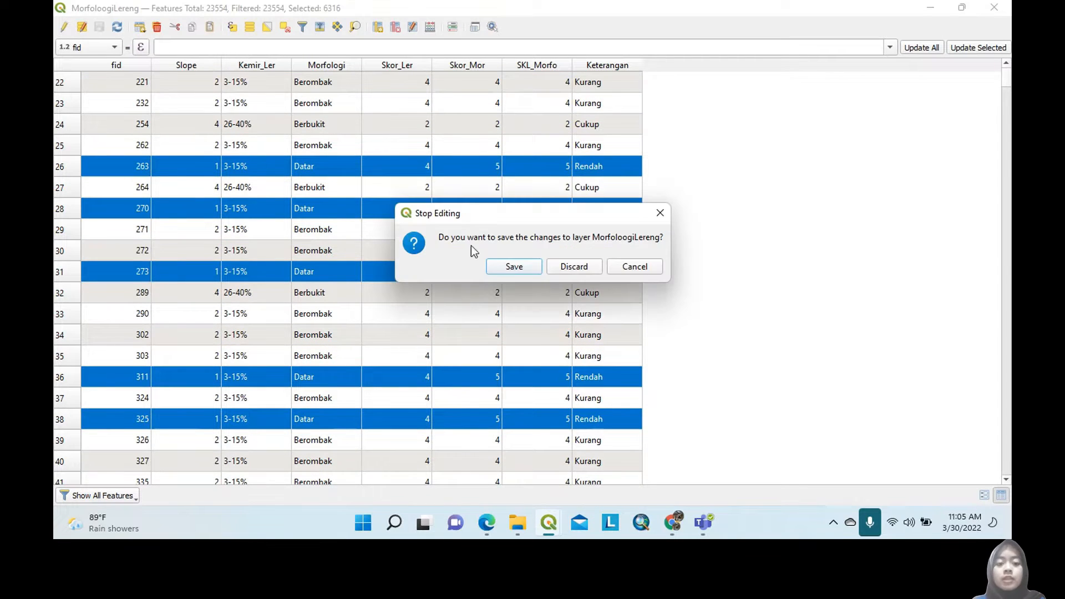
click(514, 267)
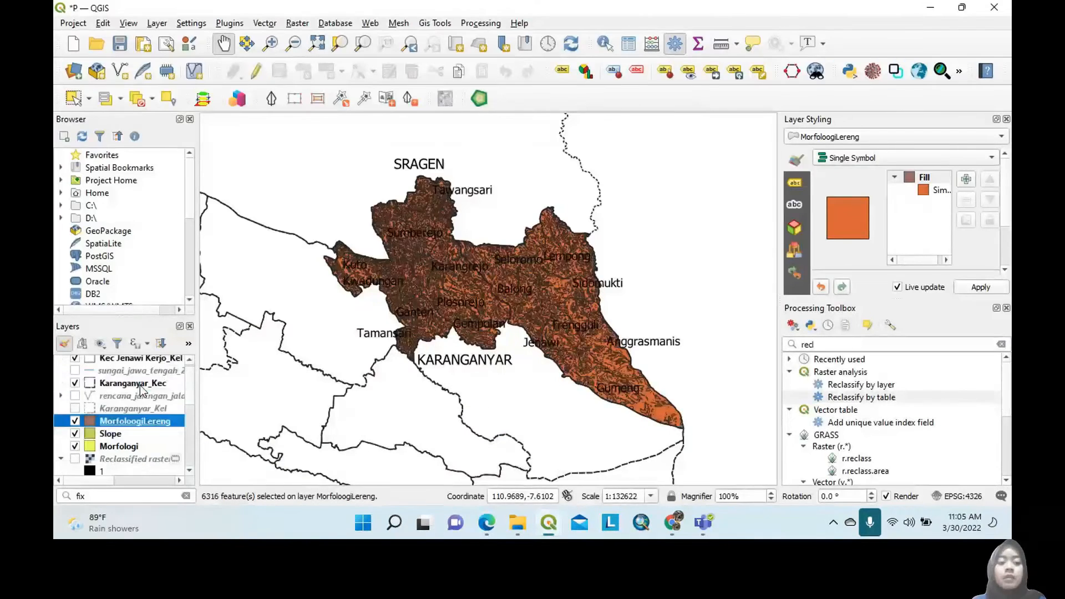
Set the MorfoloogiLereng layer's symbology to Categorized with Keterangan as the value field.
right_click(141, 387)
click(131, 426)
click(130, 426)
right_click(129, 426)
click(142, 416)
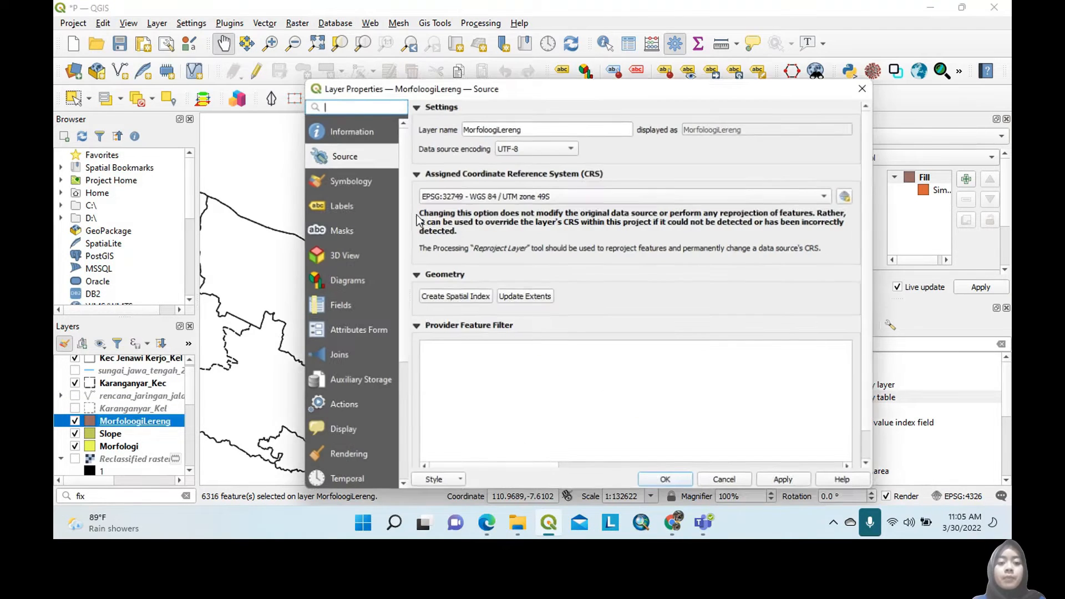
click(348, 178)
click(458, 110)
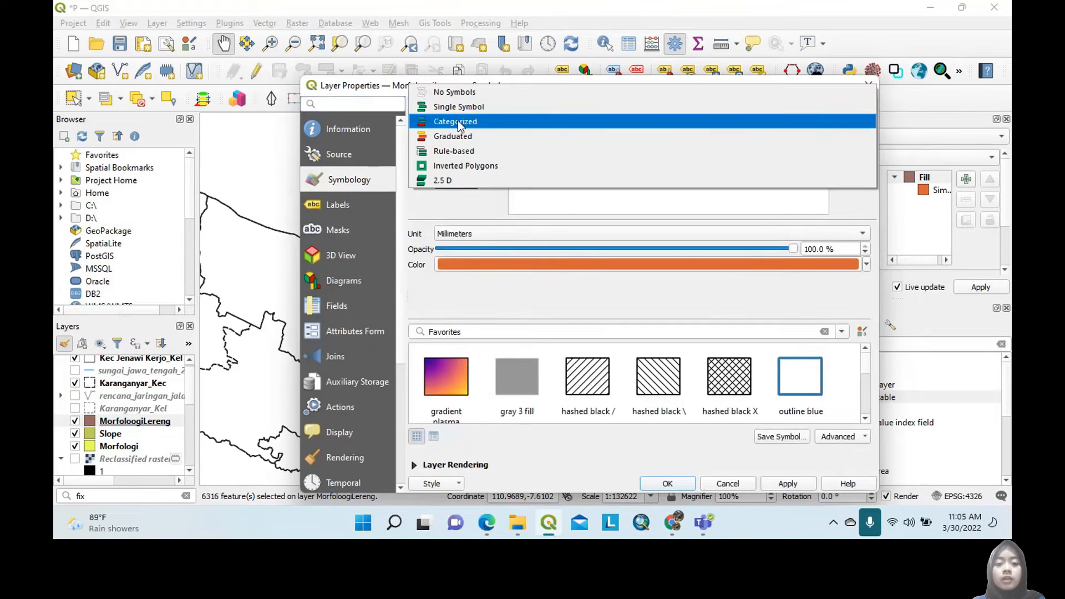
click(457, 121)
click(848, 132)
click(507, 262)
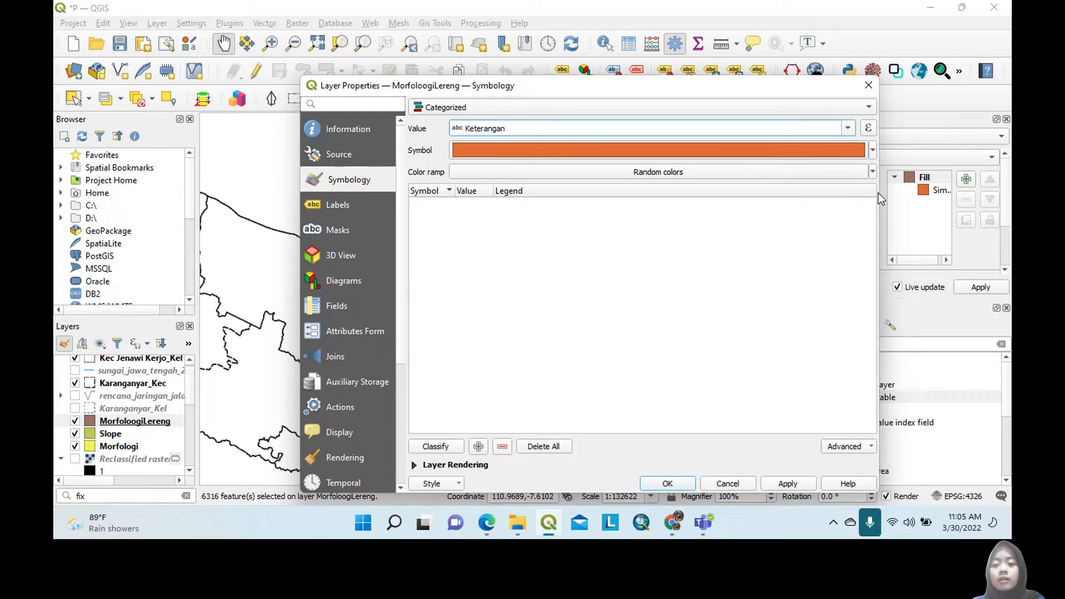
Classify the Keterangan categories with the Spectral color ramp and apply the style to the map.
click(872, 171)
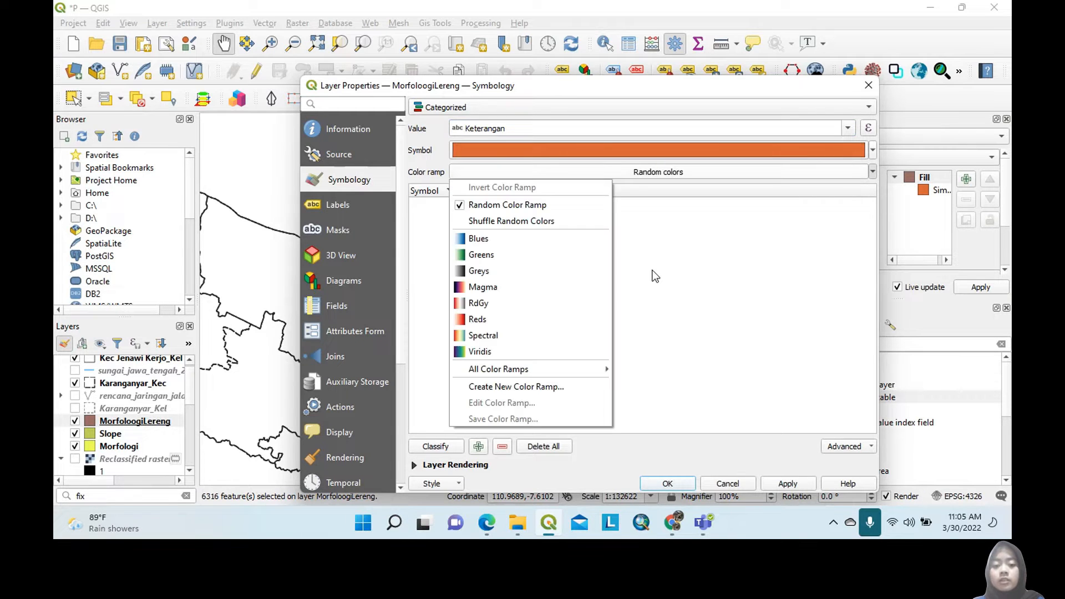
click(513, 335)
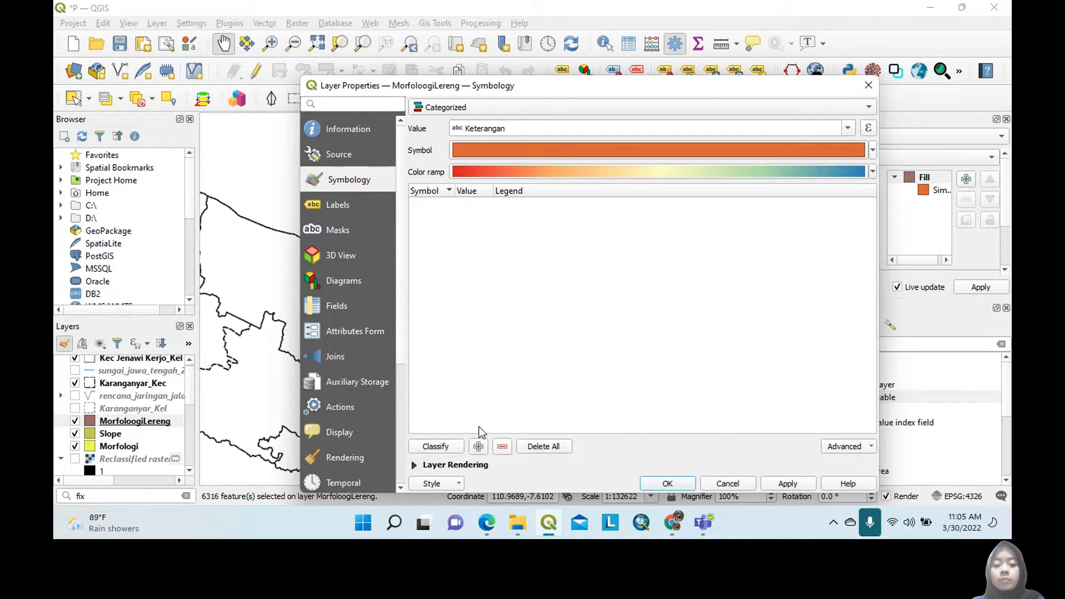
click(436, 447)
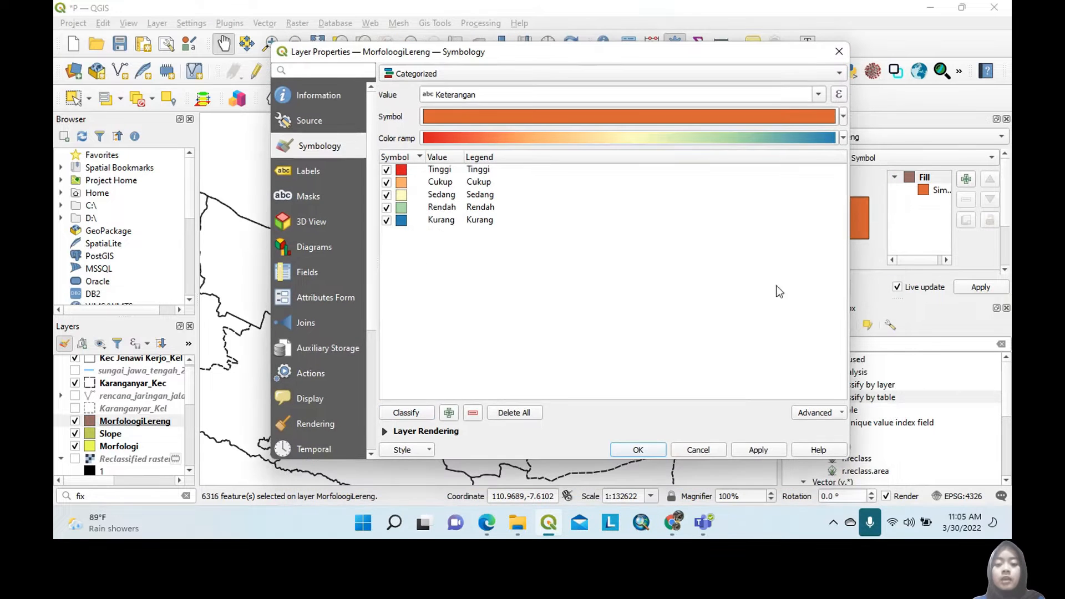
click(757, 450)
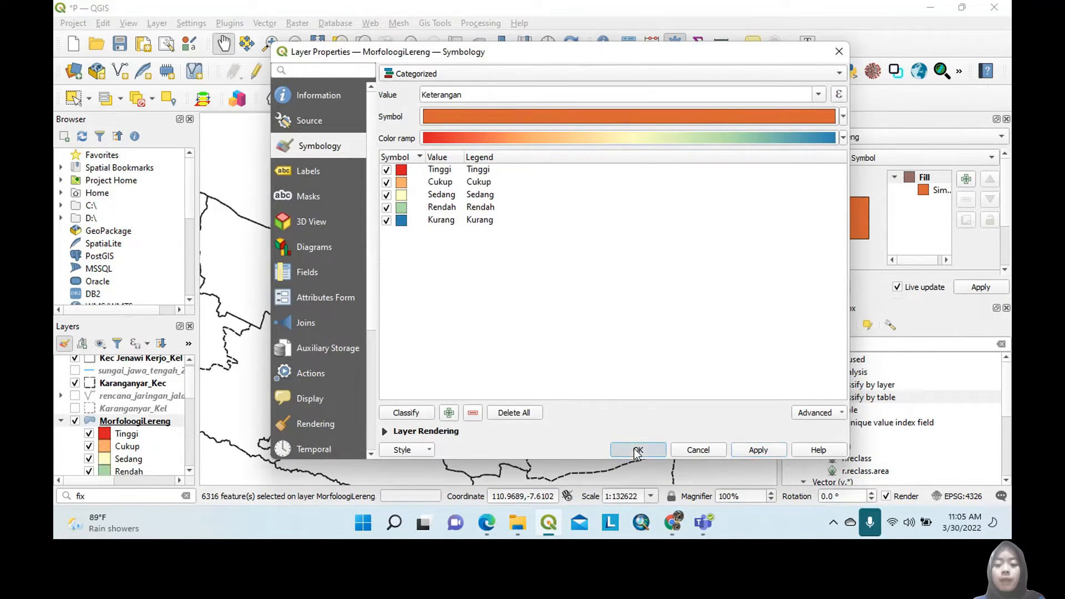
click(637, 450)
drag(551, 313, 544, 300)
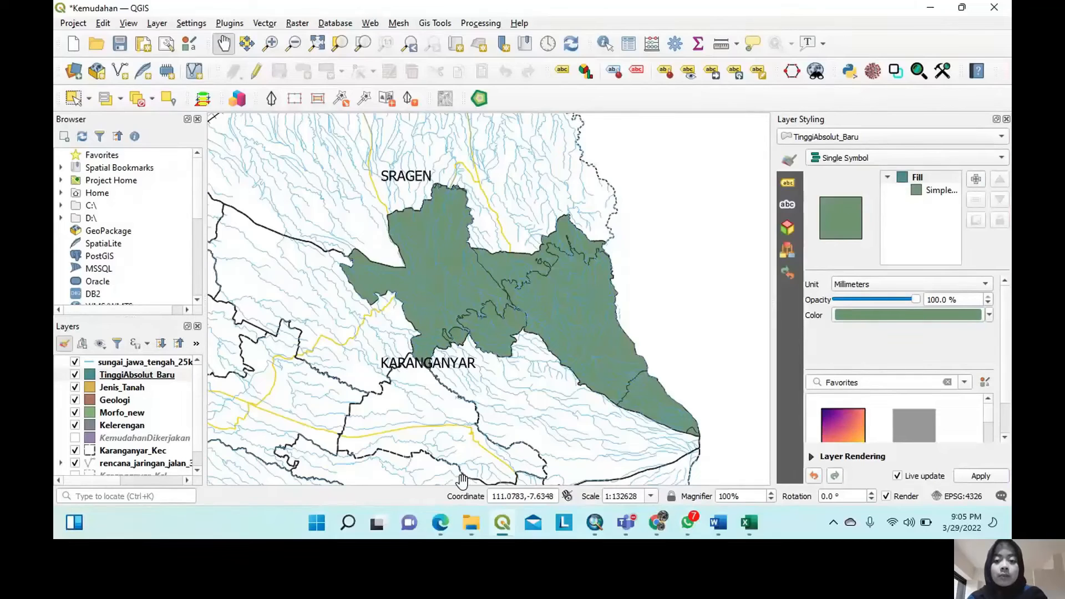
Consult the required data for SKL Kemudahan Dikerjakan in the PDF module in Edge, and return to the TinggiAbsolut_Baru layer in QGIS.
click(441, 522)
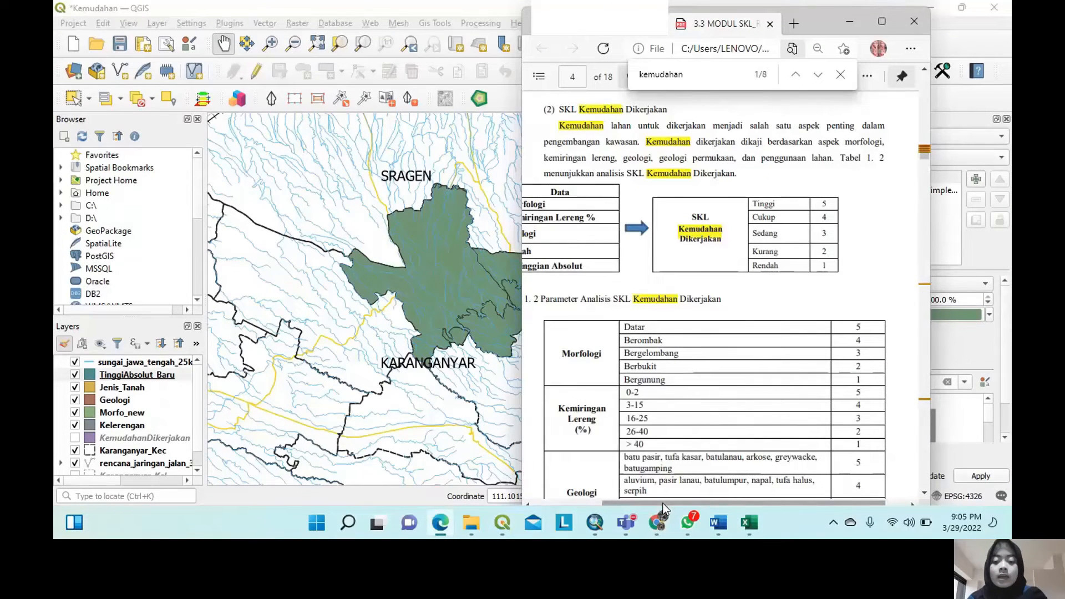
drag(662, 503, 642, 503)
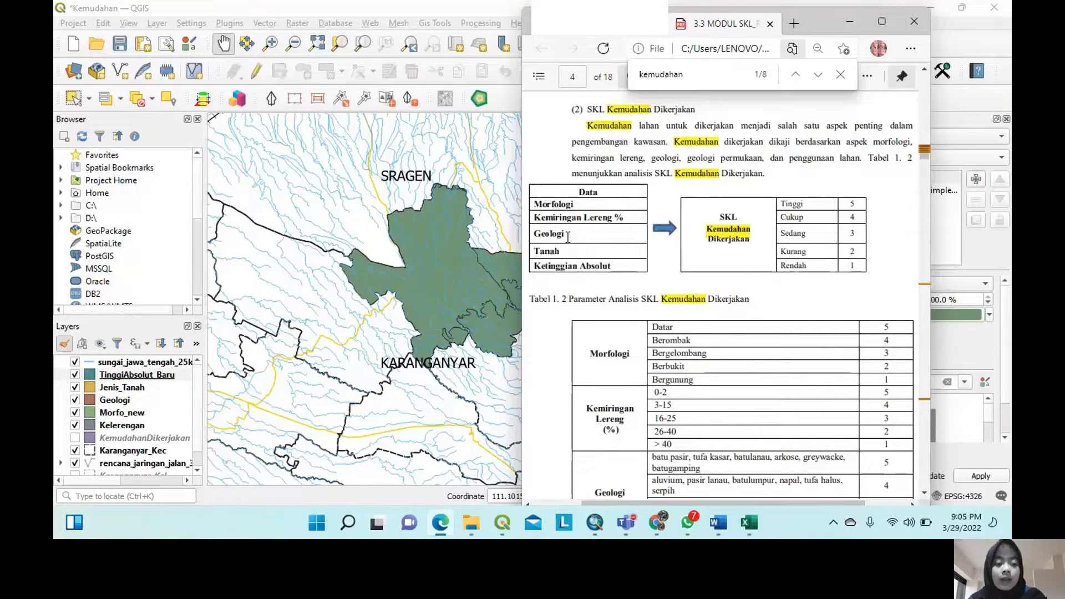
click(80, 375)
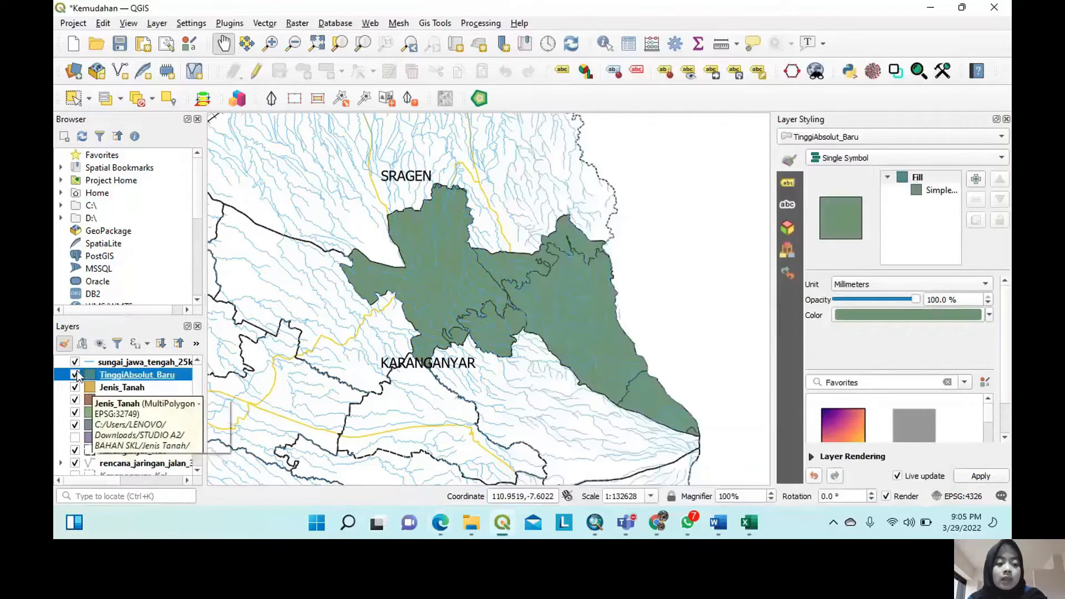
Hide the sungai_jawa_tengah_25k layer and check TinggiAbsolut_Baru's Skor_TingA values against the Ketinggian Absolut scores in the PDF module.
click(74, 362)
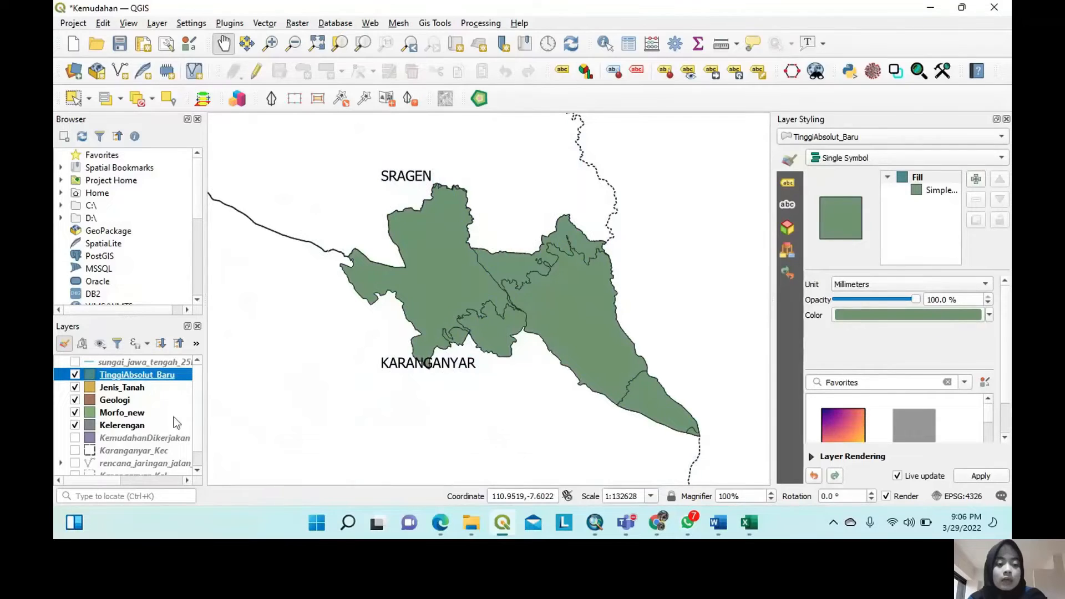
right_click(147, 375)
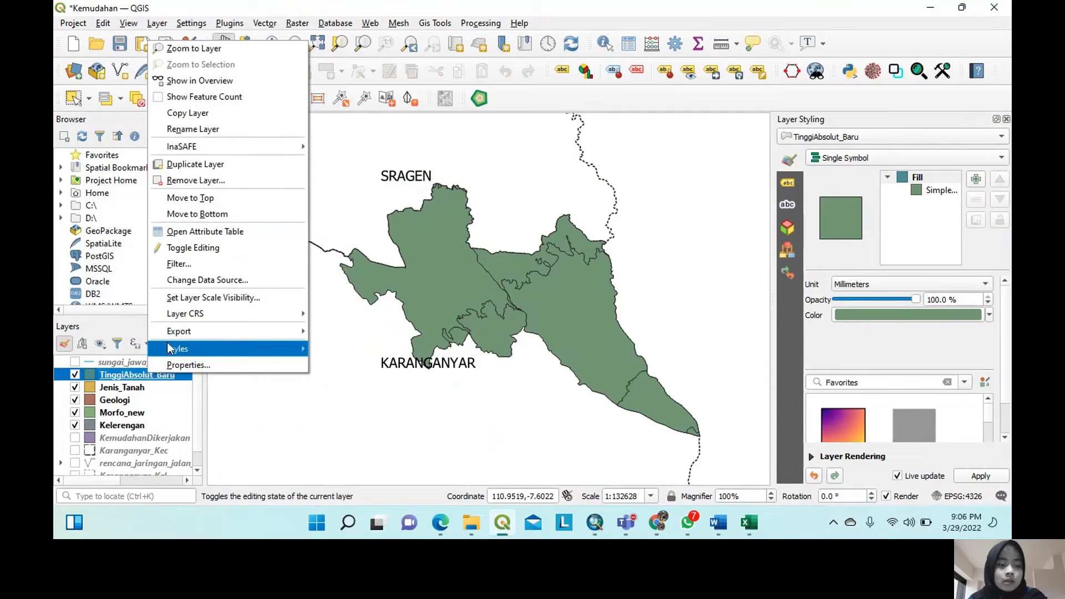
click(211, 230)
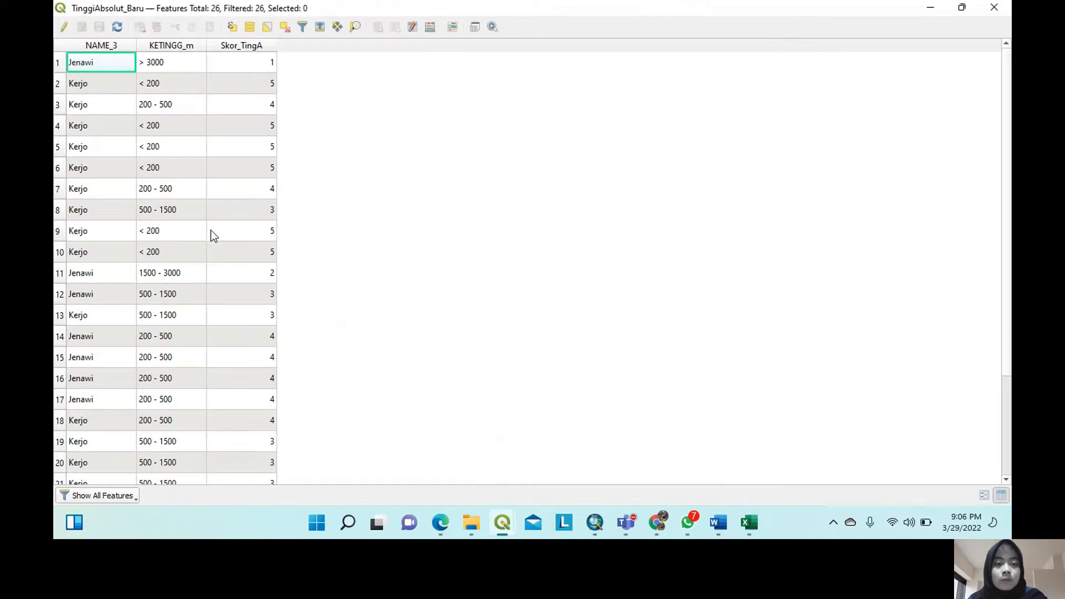
click(438, 522)
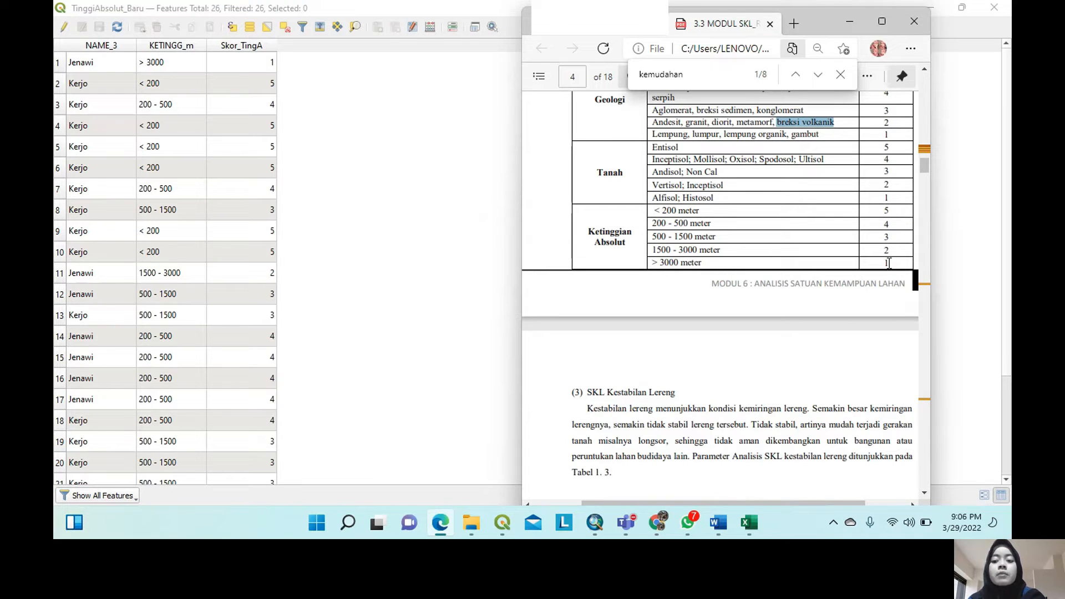
scroll(235, 161, down, 2)
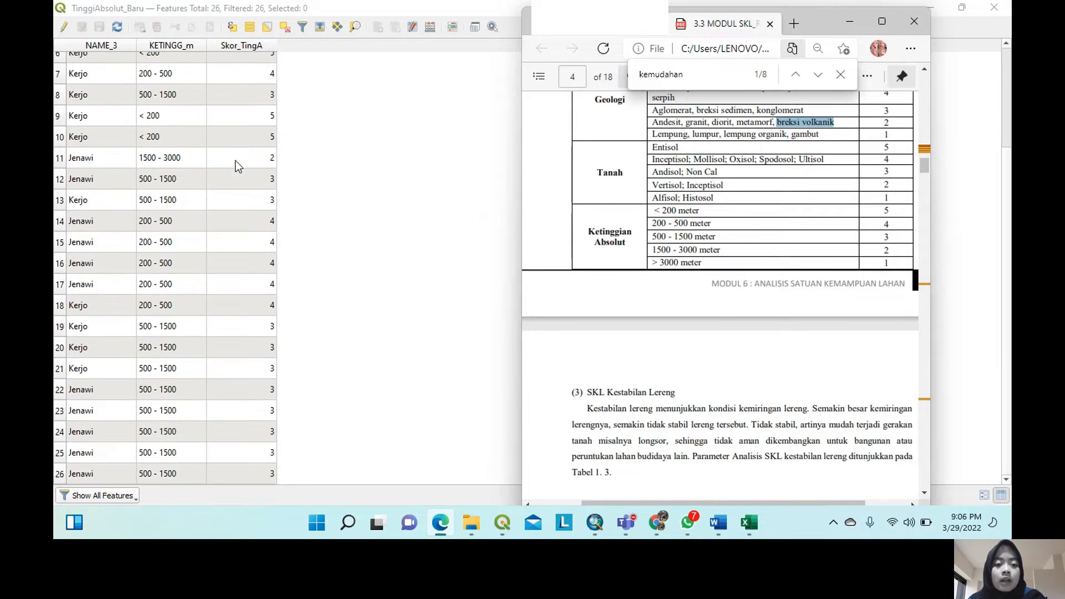
scroll(242, 300, up, 2)
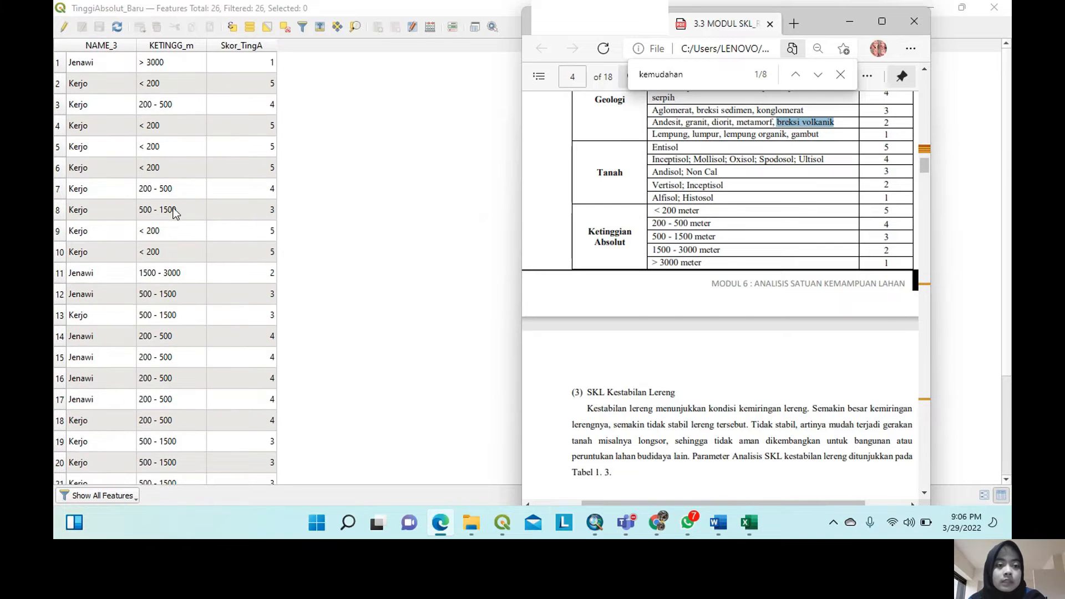
click(388, 97)
click(1007, 8)
Open Jenis_Tanah's attribute table, widen its first column, and compare the layer scores with the Kemudahan Dikerjakan parameter table in the PDF module.
right_click(111, 386)
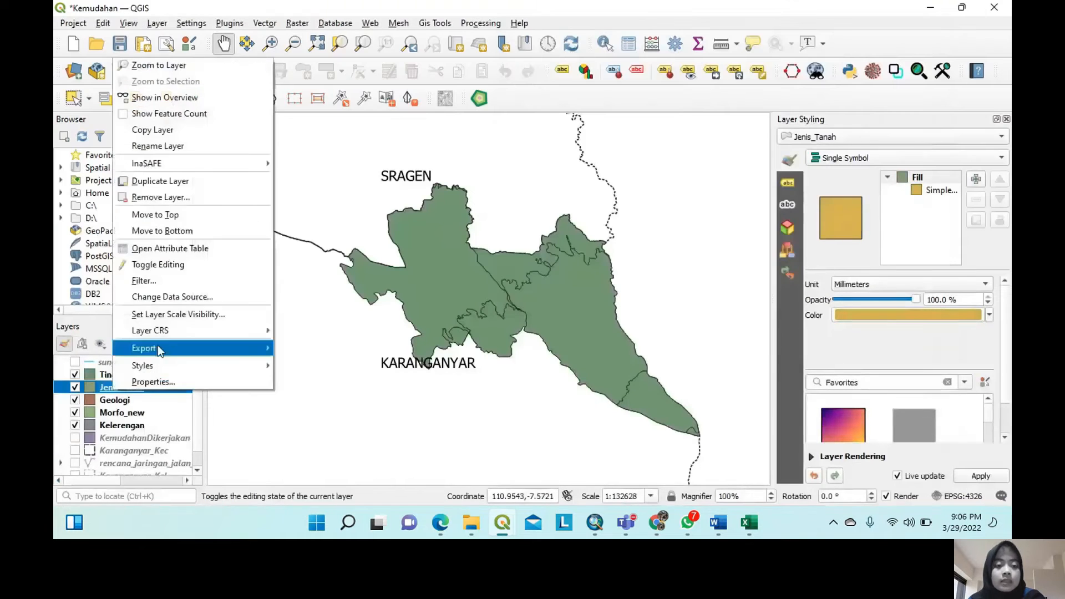
click(179, 249)
click(129, 47)
drag(132, 46, 176, 48)
drag(176, 48, 193, 48)
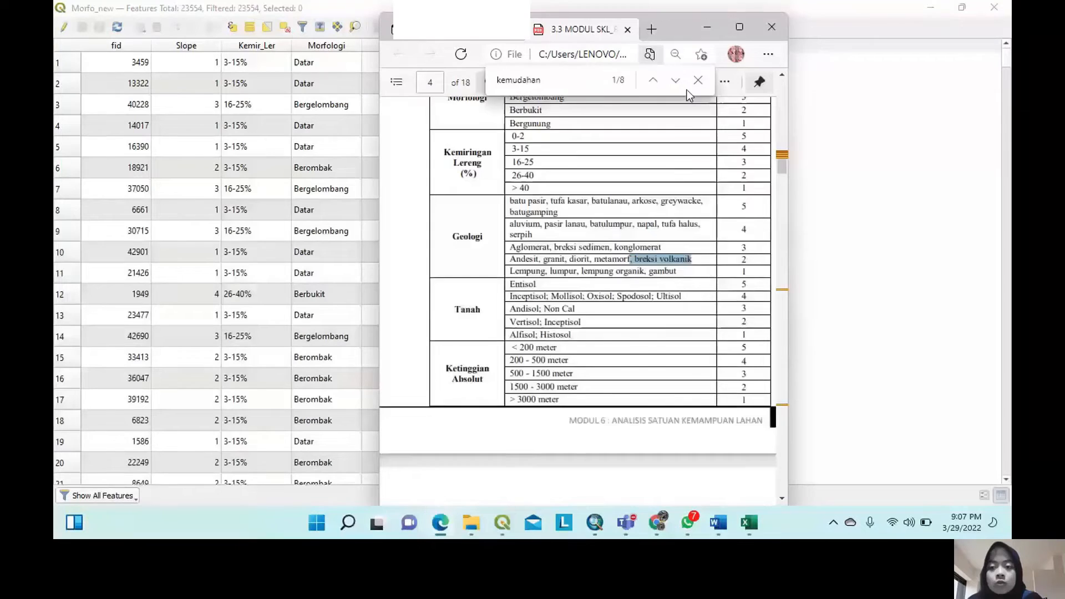
scroll(752, 216, up, 3)
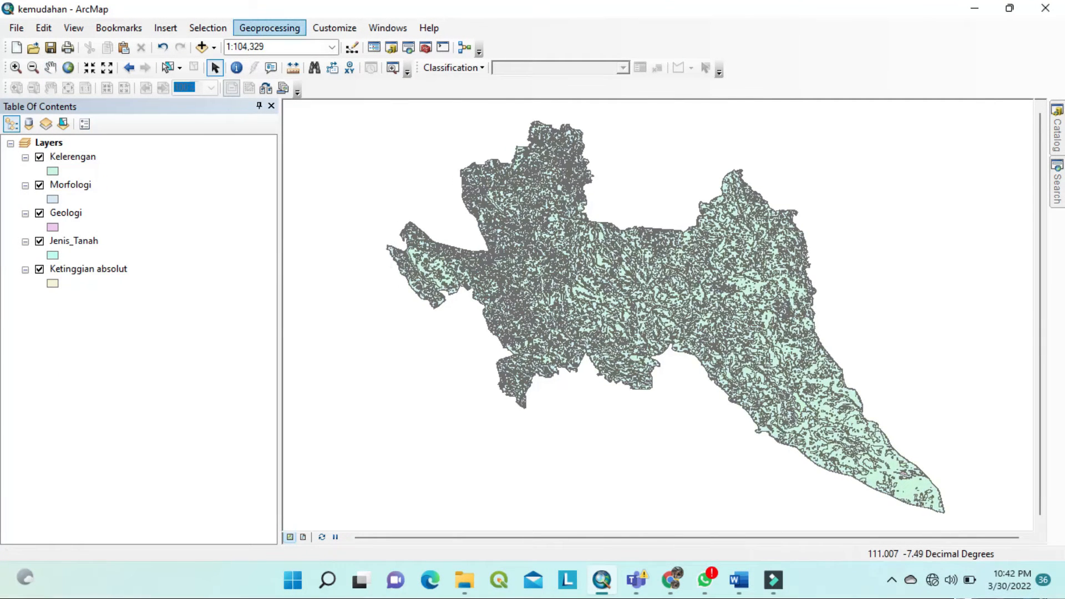
Start the Intersect tool in ArcMap for the Kelerengan, Morfologi, Geologi, Jenis_Tanah and Ketinggian absolut layers.
click(269, 28)
click(280, 78)
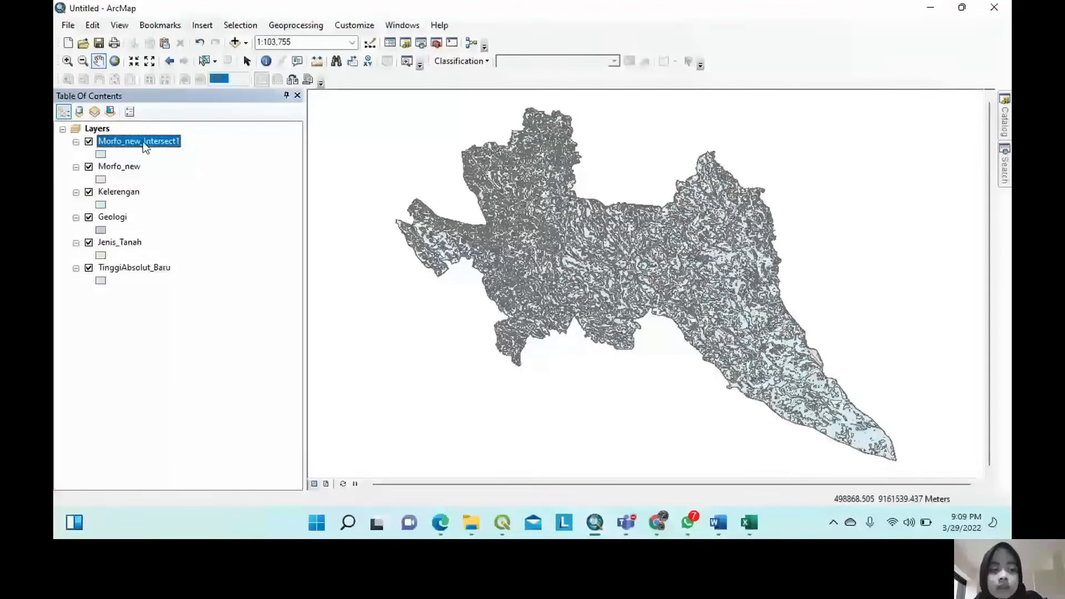
Export all features of Morfo_new_Intersect1 to a shapefile named Kemudahandikerjakan in the Documents\ArcGIS folder, agreeing to replace the existing file.
right_click(145, 147)
mouse_move(333, 384)
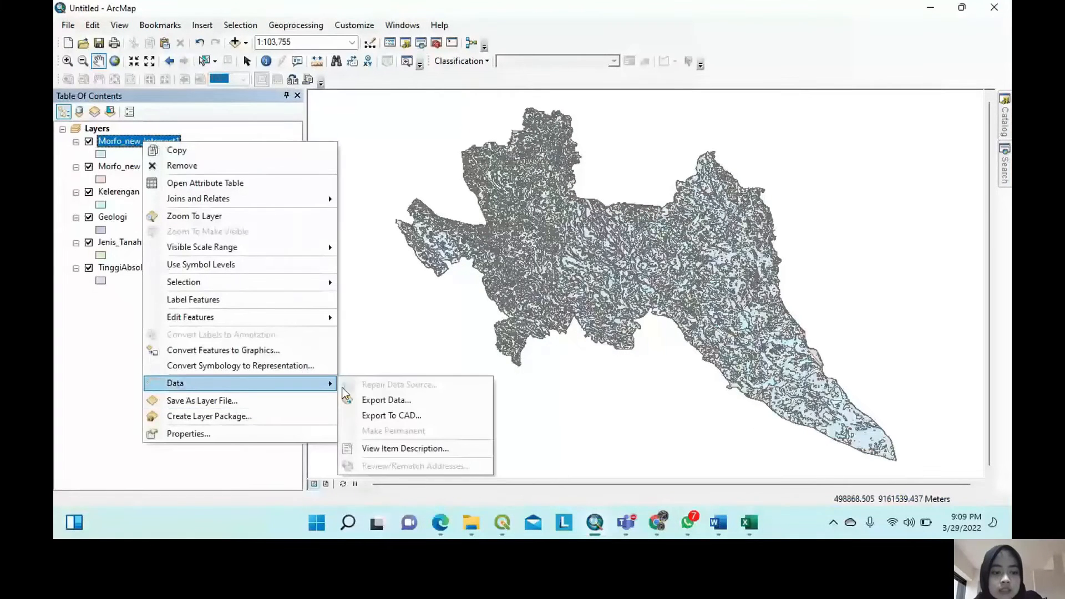
click(380, 400)
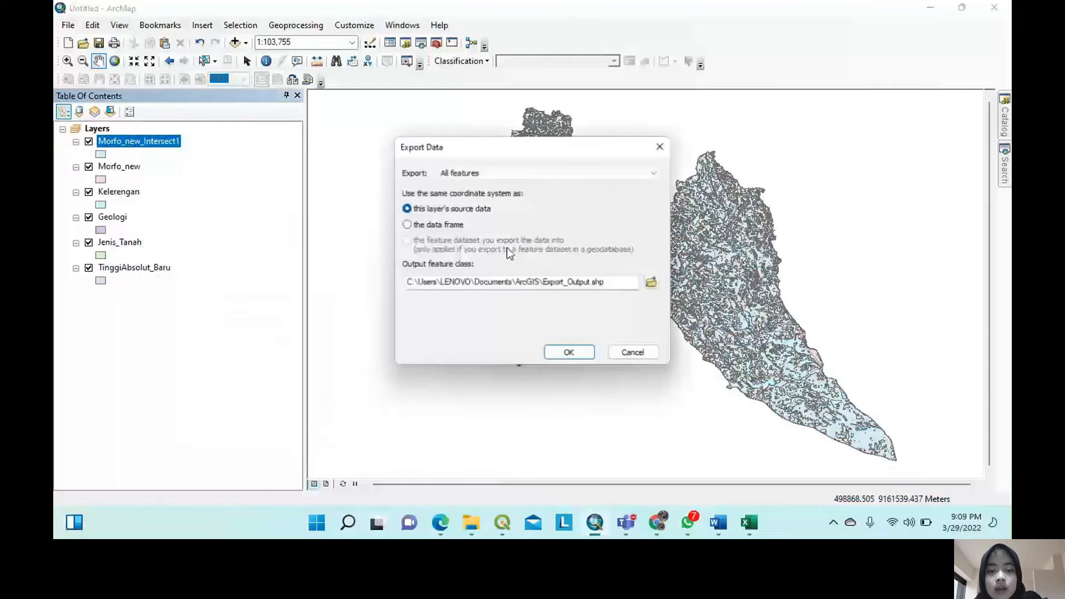
click(652, 283)
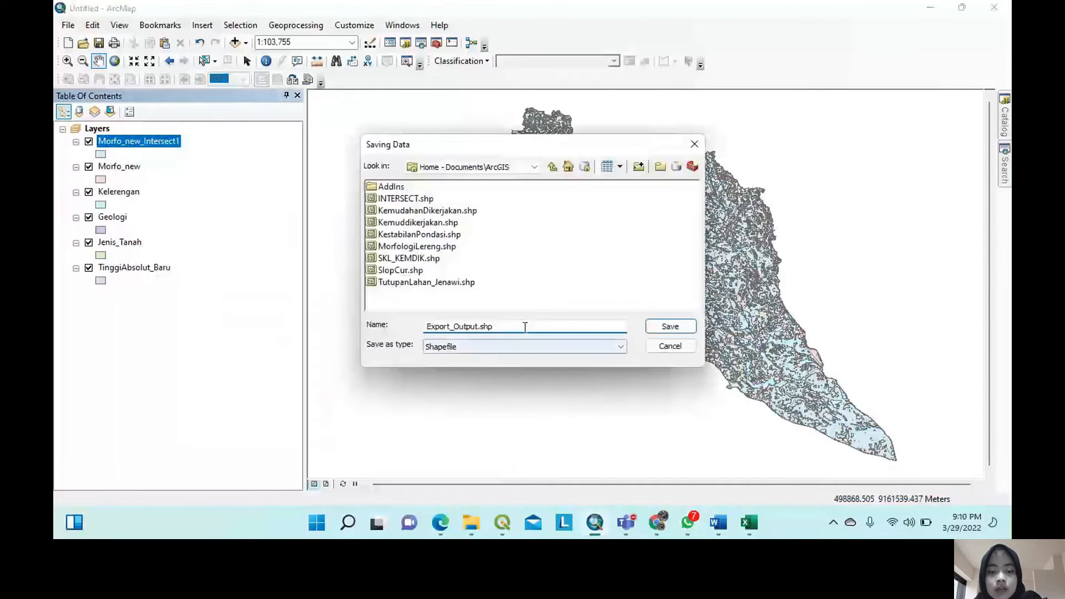
text(Kemudaha)
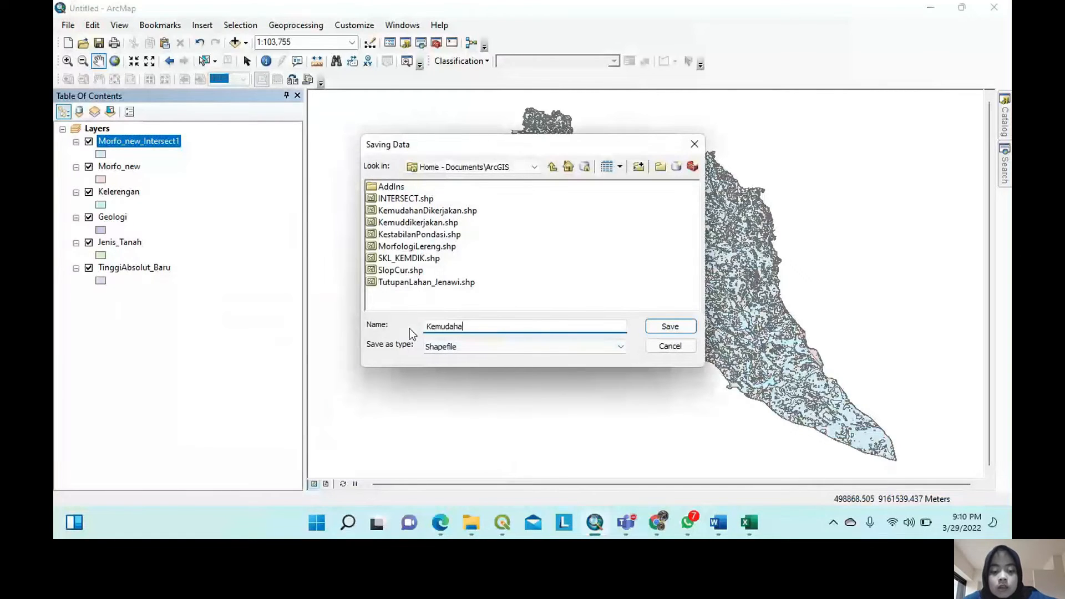
text(ndikerjakan)
click(670, 326)
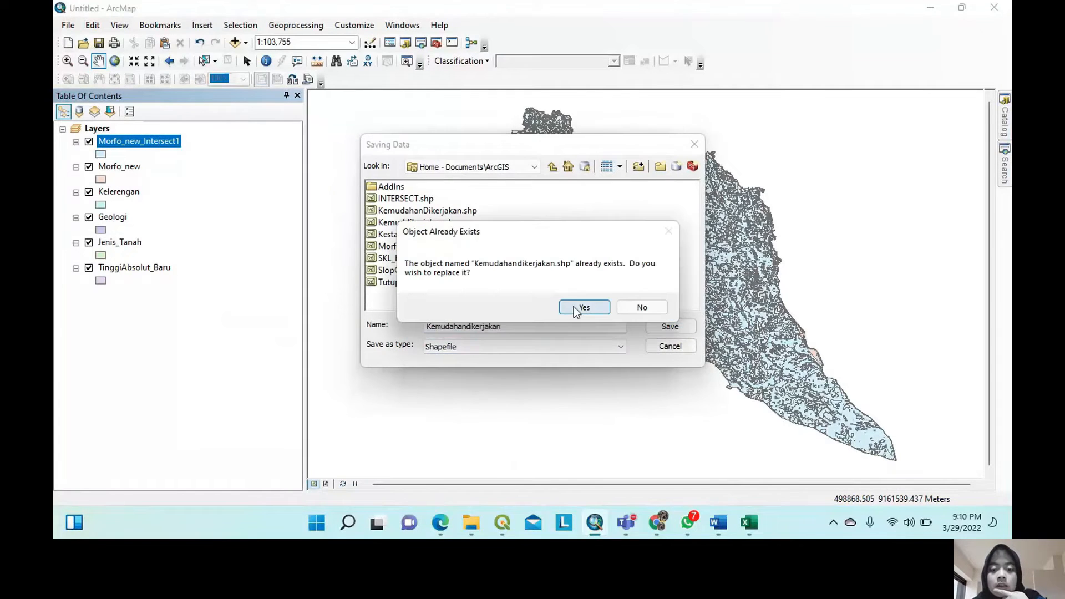
click(577, 309)
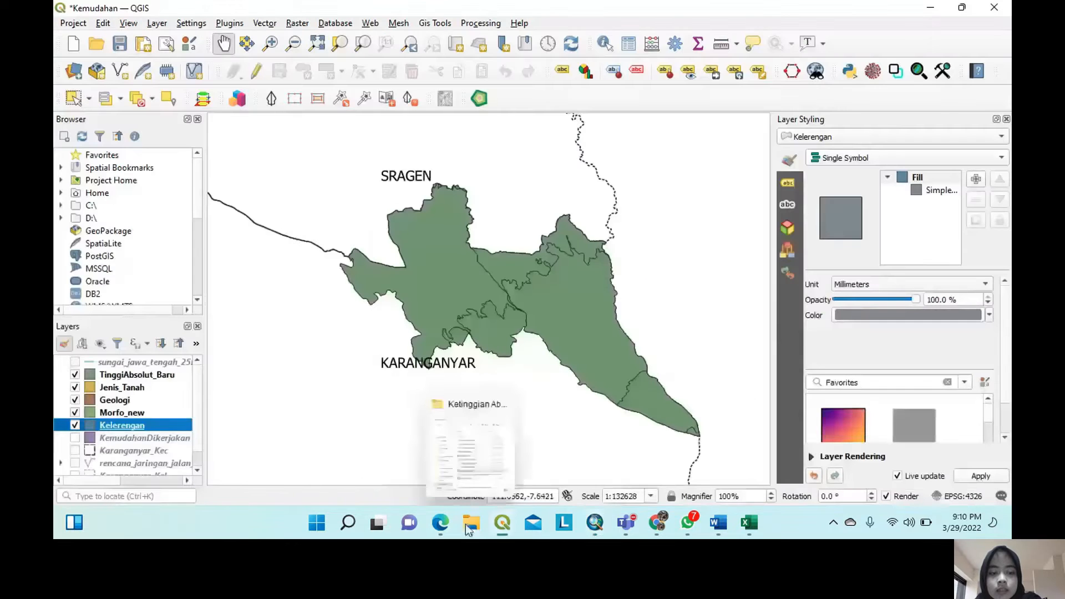
Add the Kemudahandikerjakan2 shapefile from the ArcGIS folder in File Explorer to the QGIS project and open its attribute table.
click(470, 522)
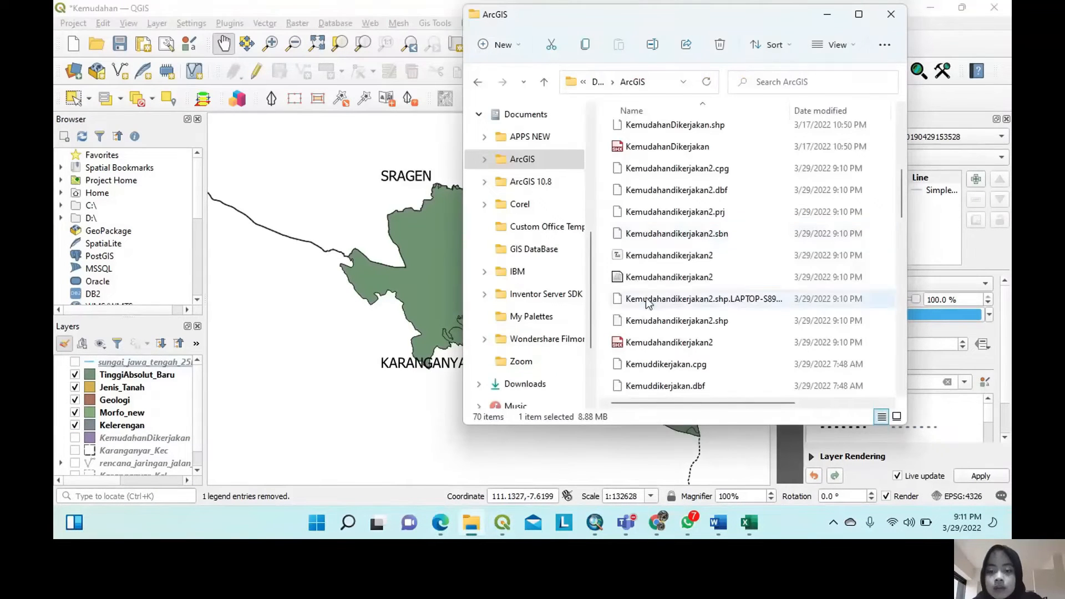
click(645, 277)
mouse_move(645, 276)
mouse_down()
mouse_move(407, 278)
mouse_move(161, 341)
mouse_move(167, 369)
mouse_up()
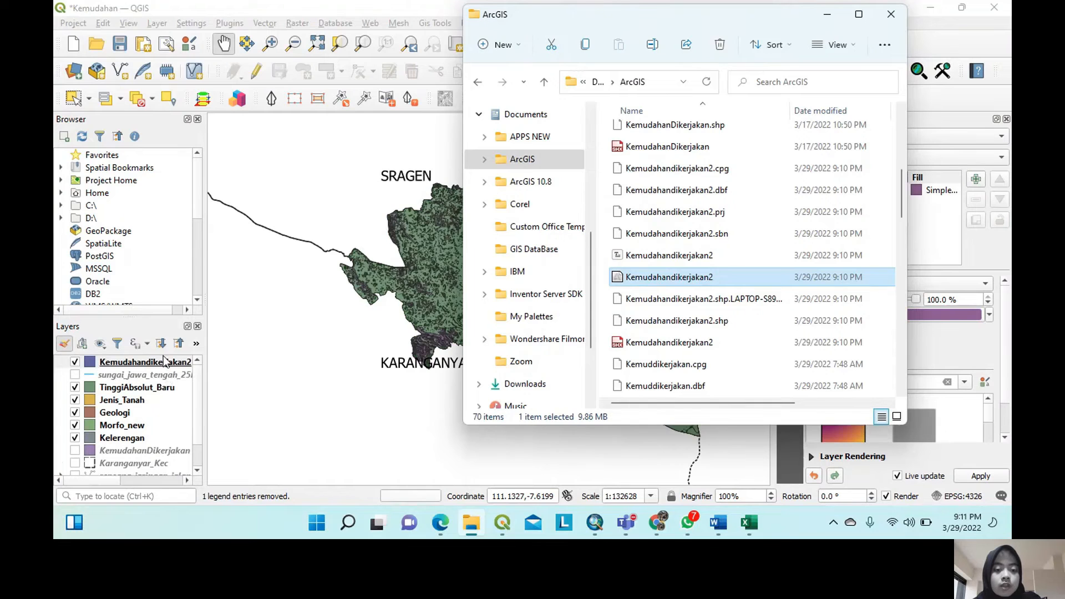
click(163, 357)
right_click(164, 357)
click(213, 204)
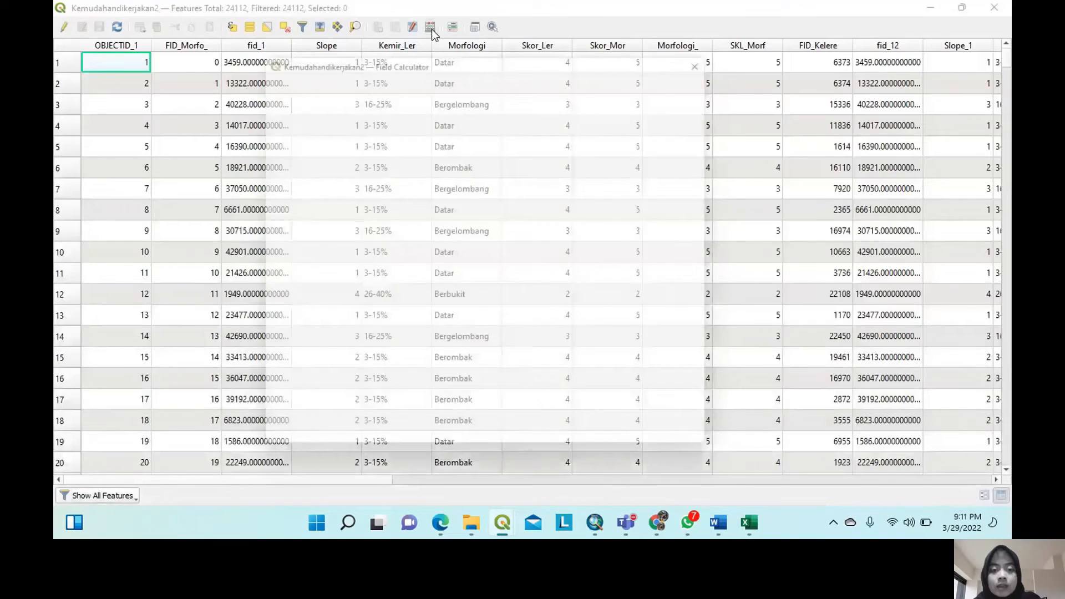
Set up a new whole-number field named SKL_KemDik in the Field Calculator.
click(431, 27)
text(SKL_KM)
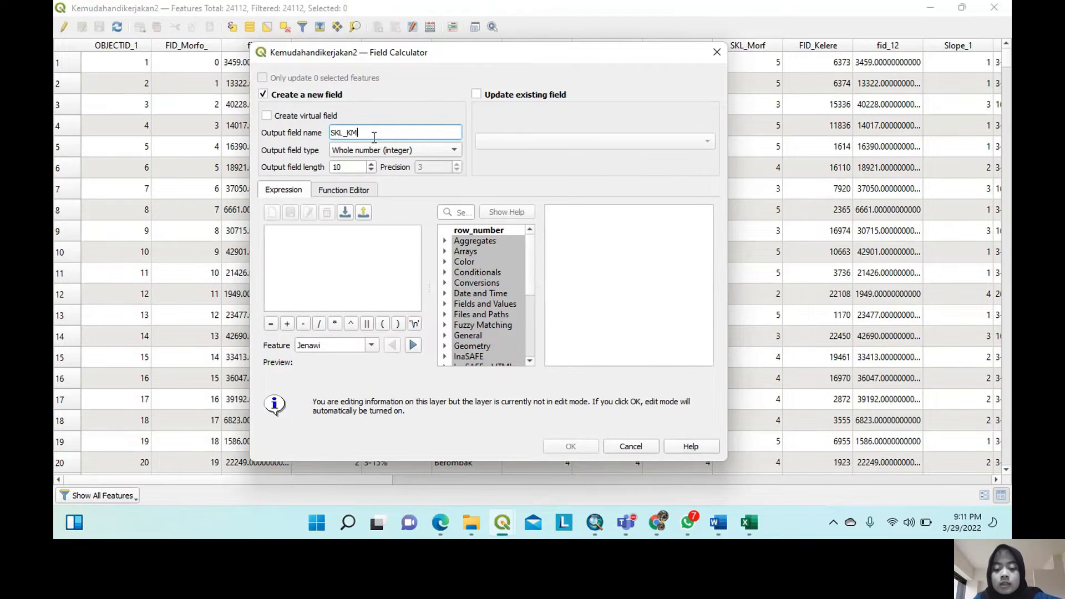
key(BackSpace)
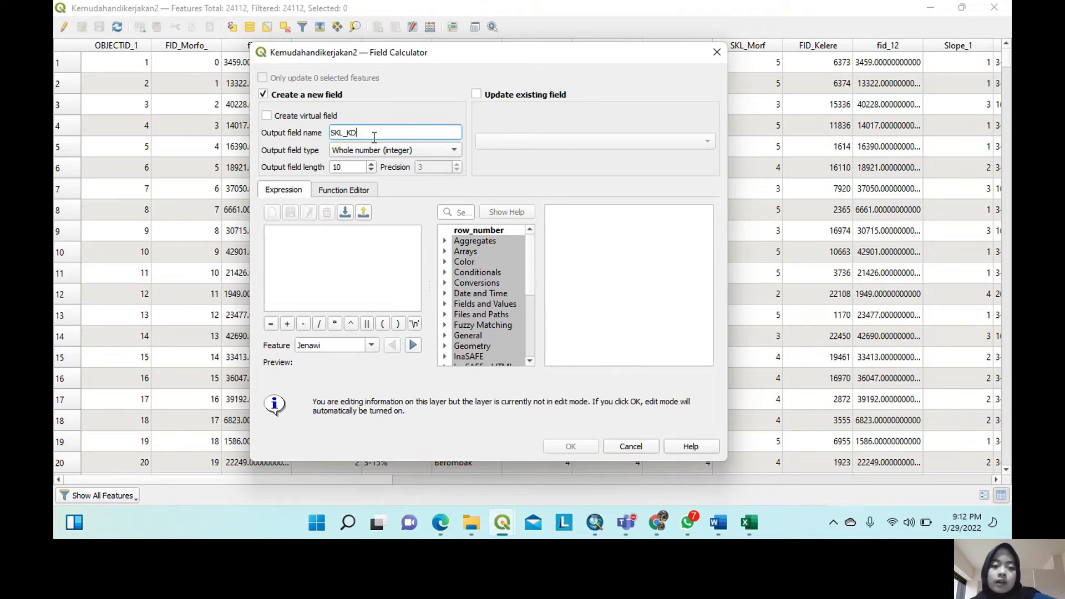
text(emDik)
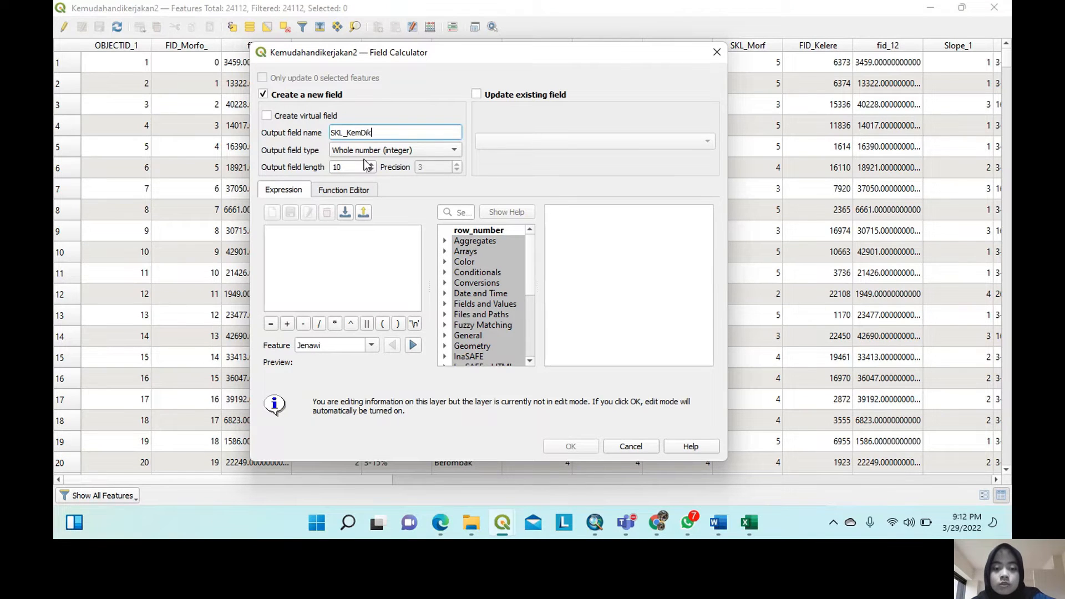
Begin the SKL_KemDik expression with an opening parenthesis and the sum of the Skor_Ler and Skor_Mor fields.
click(444, 293)
scroll(443, 285, down, 3)
scroll(441, 276, up, 2)
click(444, 263)
click(444, 272)
scroll(477, 288, down, 1)
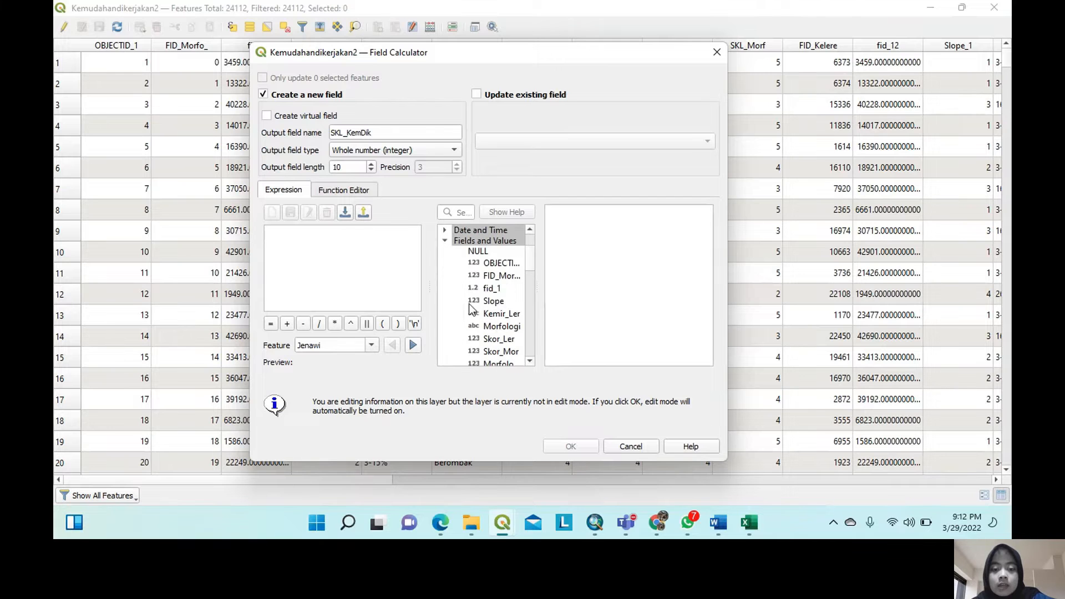
click(383, 324)
double_click(497, 339)
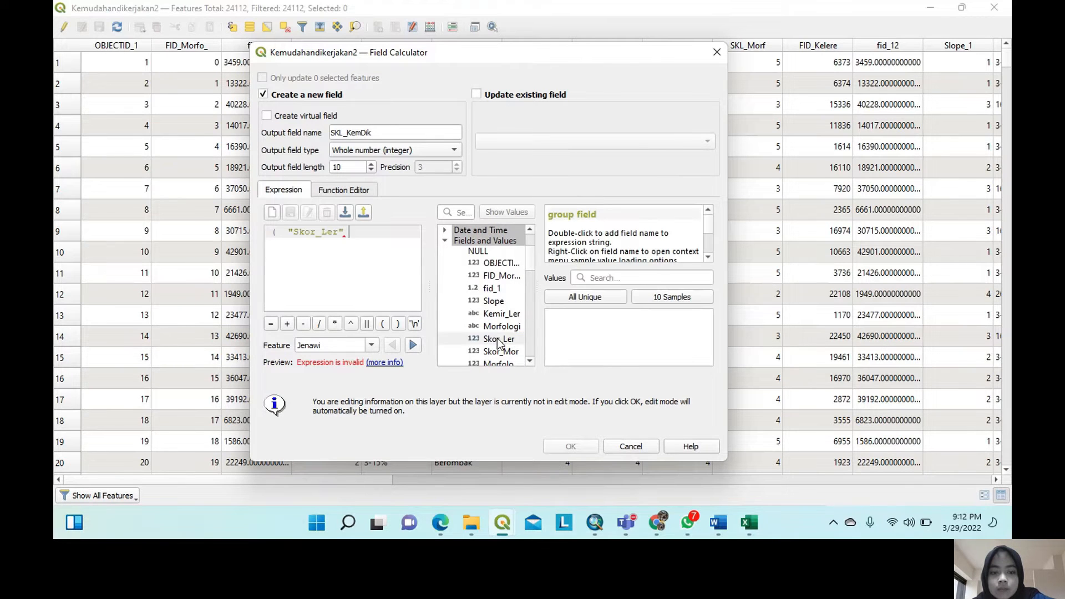
click(288, 322)
scroll(502, 329, down, 1)
double_click(507, 321)
click(288, 324)
Add Skor_Geo, Skor_Tan and Skor_TingA to the sum, divide the total by 5, and create the SKL_KemDik field.
scroll(512, 328, down, 3)
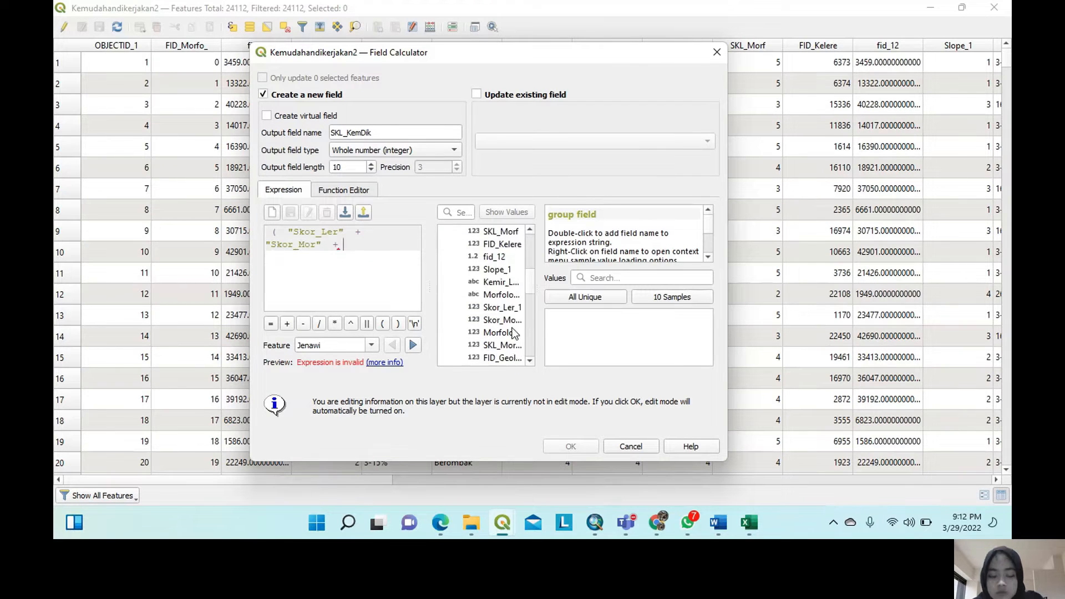
scroll(512, 329, down, 2)
double_click(510, 344)
click(289, 324)
scroll(516, 339, down, 2)
double_click(502, 345)
click(287, 323)
scroll(505, 301, down, 3)
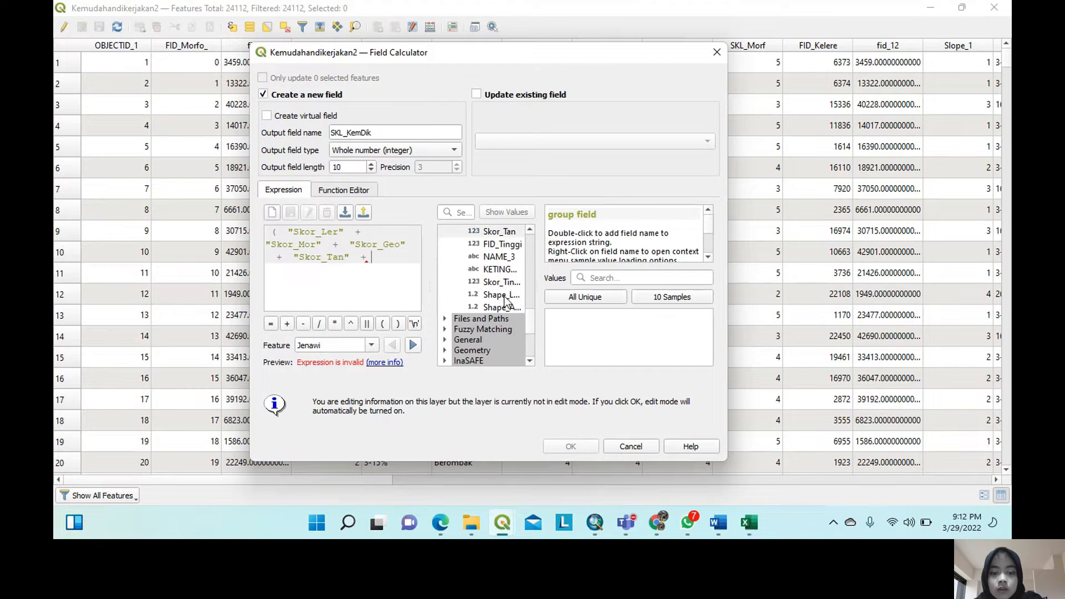
double_click(502, 282)
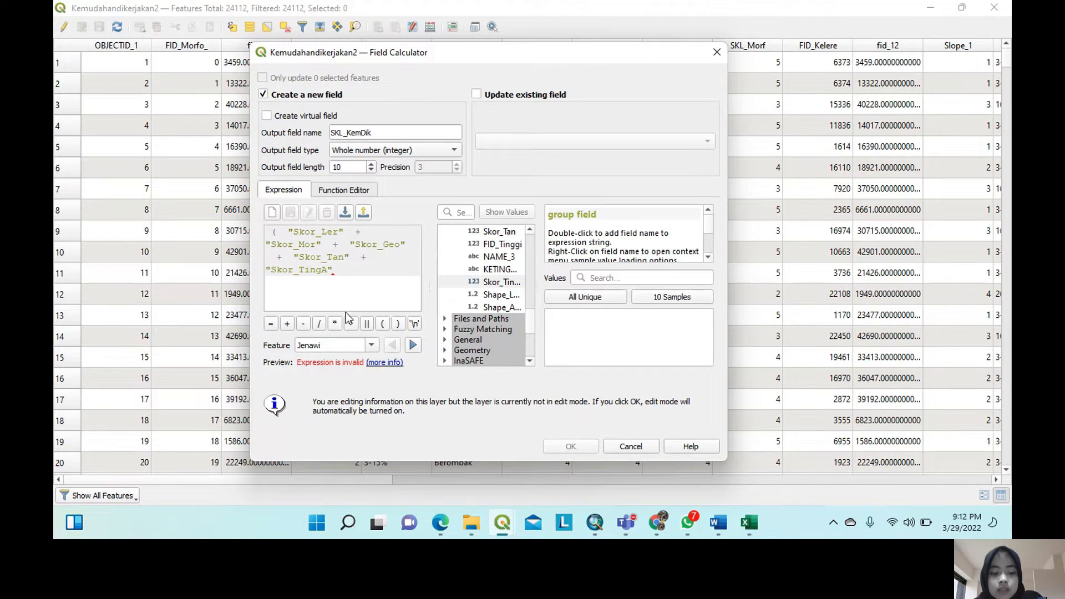
text() / 5)
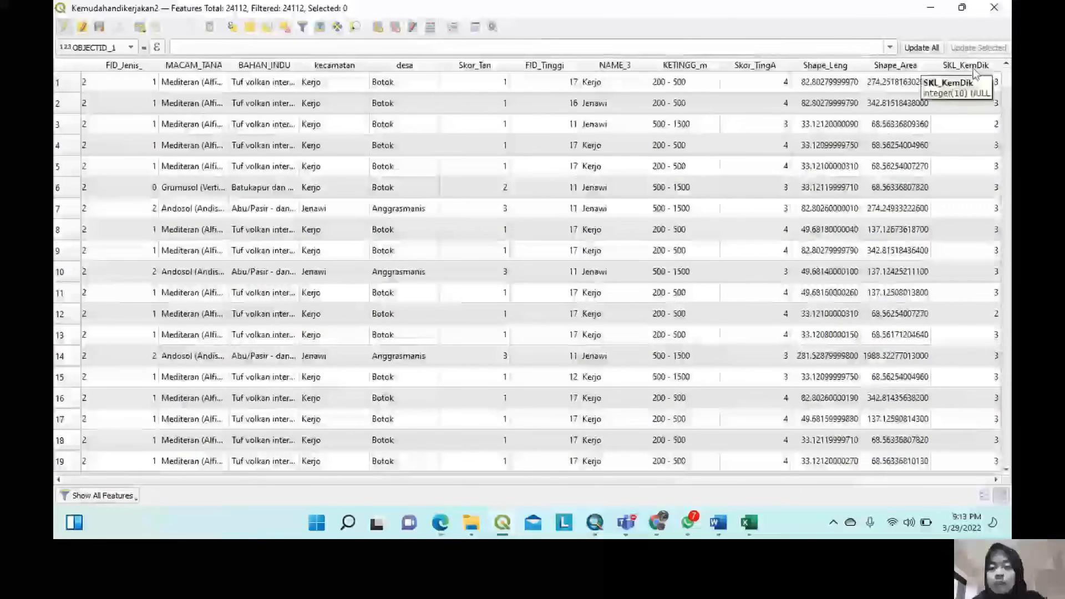
Consult the Kemudahan Dikerjakan classes in the PDF module, and create the text field SKLKemudah, length 50, with the expression 2 = 'Kurang'.
click(441, 522)
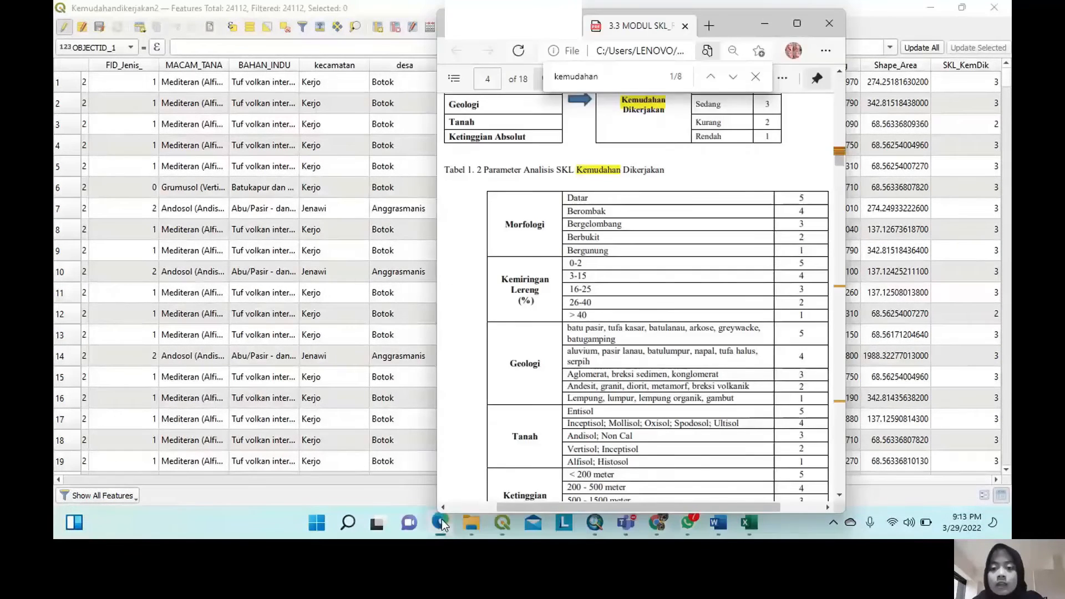
scroll(638, 277, up, 2)
drag(740, 25, 635, 38)
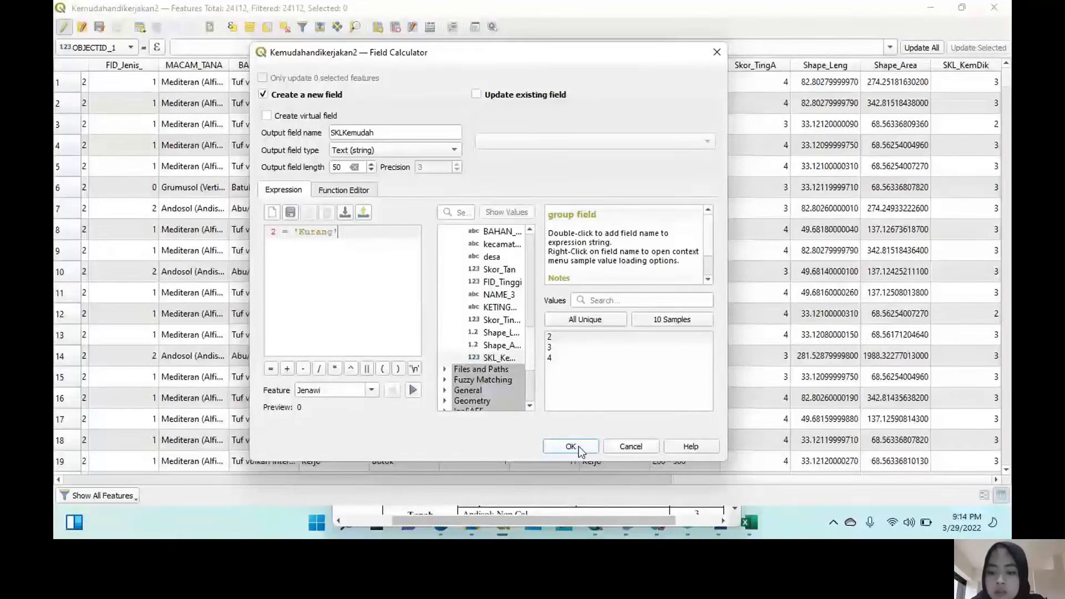
click(578, 447)
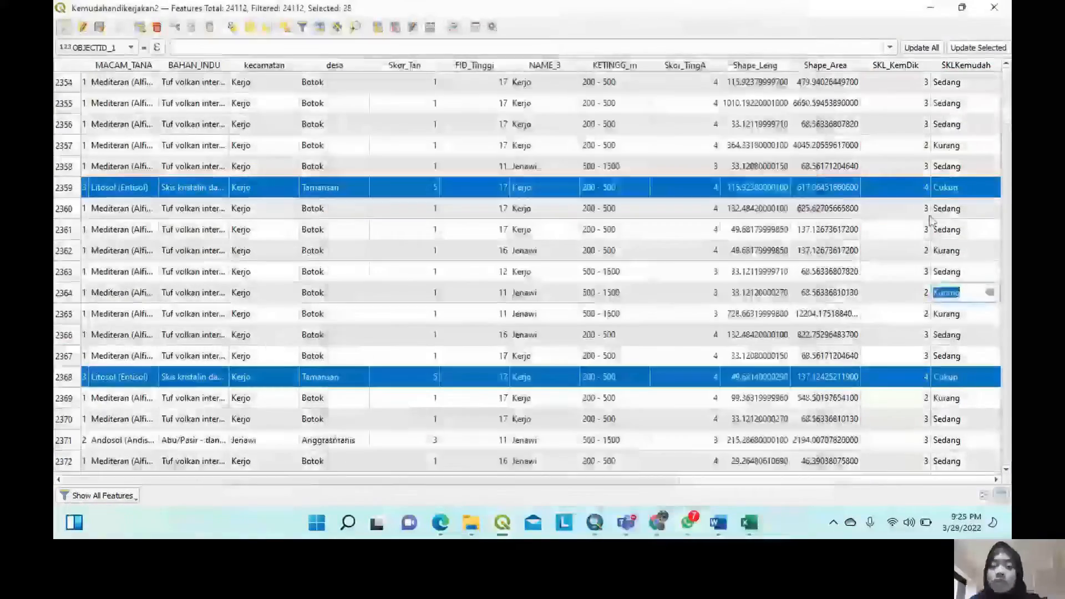
Review the SKLKemudah labels against the SKL_KemDik scores in the Kemudahandikerjakan2 attribute table.
scroll(937, 211, up, 9)
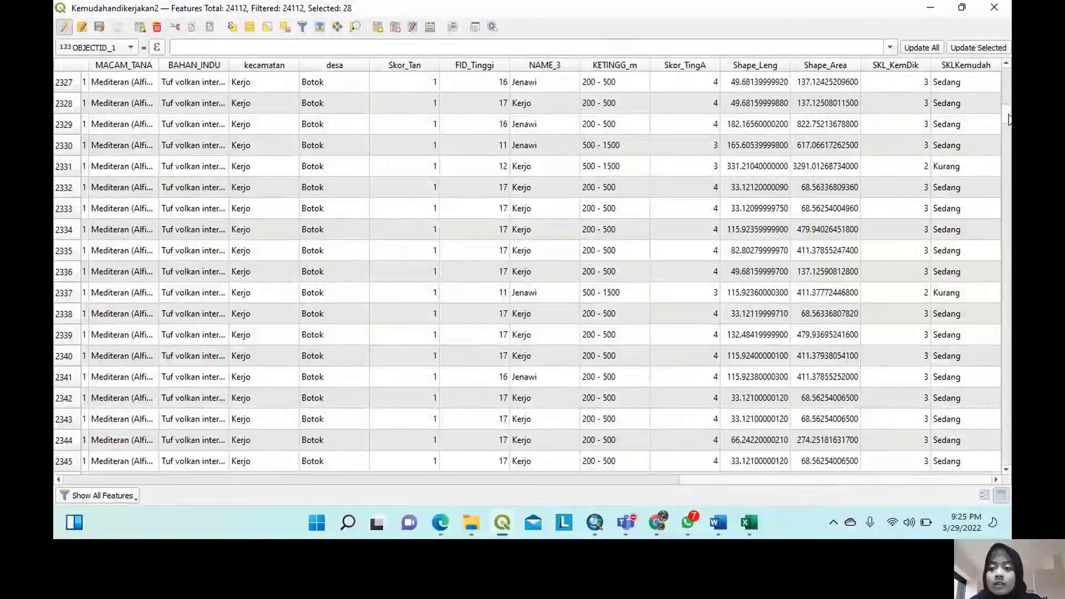
scroll(1009, 111, up, 15)
drag(1009, 107, 1006, 75)
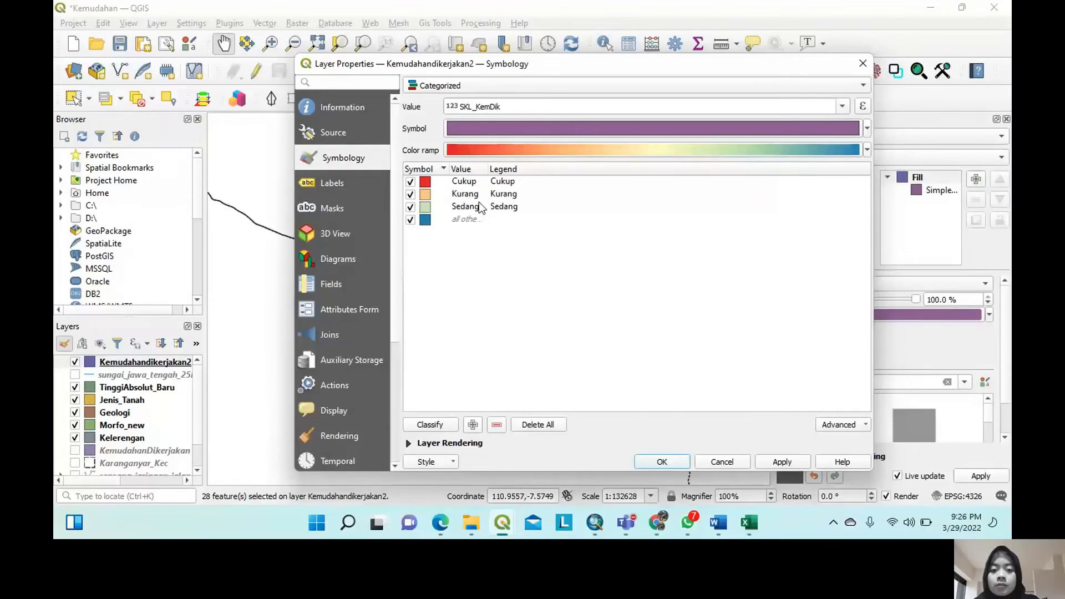
Delete all existing symbology categories of Kemudahandikerjakan2 and reclassify the layer by the SKL_KemDik values.
click(538, 424)
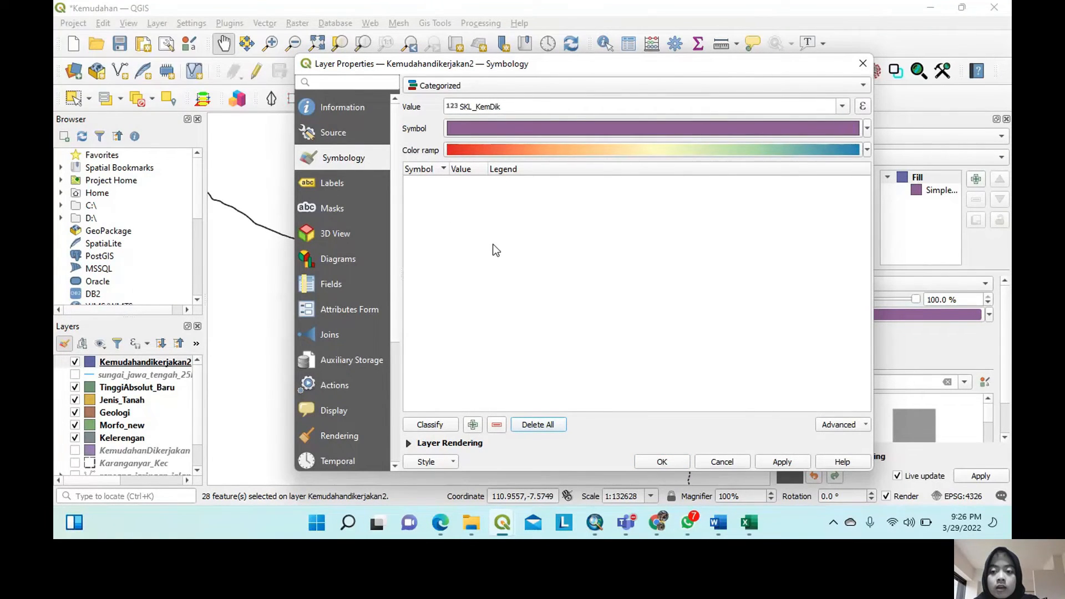
click(430, 424)
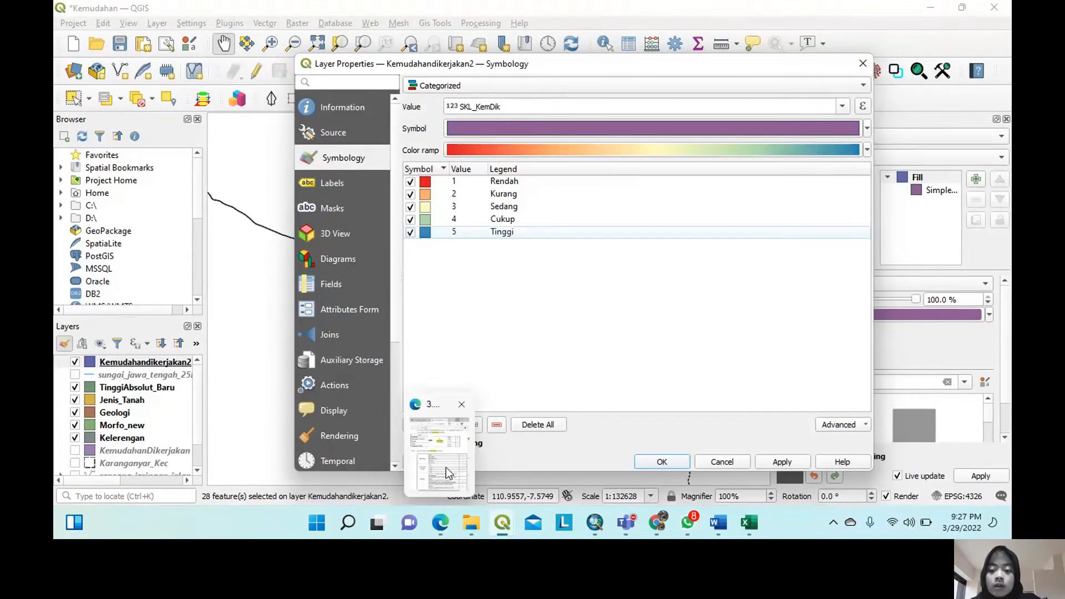
Apply the five-class Rendah-to-Tinggi symbology to Kemudahandikerjakan2, and show the sungai_jawa_tengah_25k river layer above it.
mouse_move(448, 473)
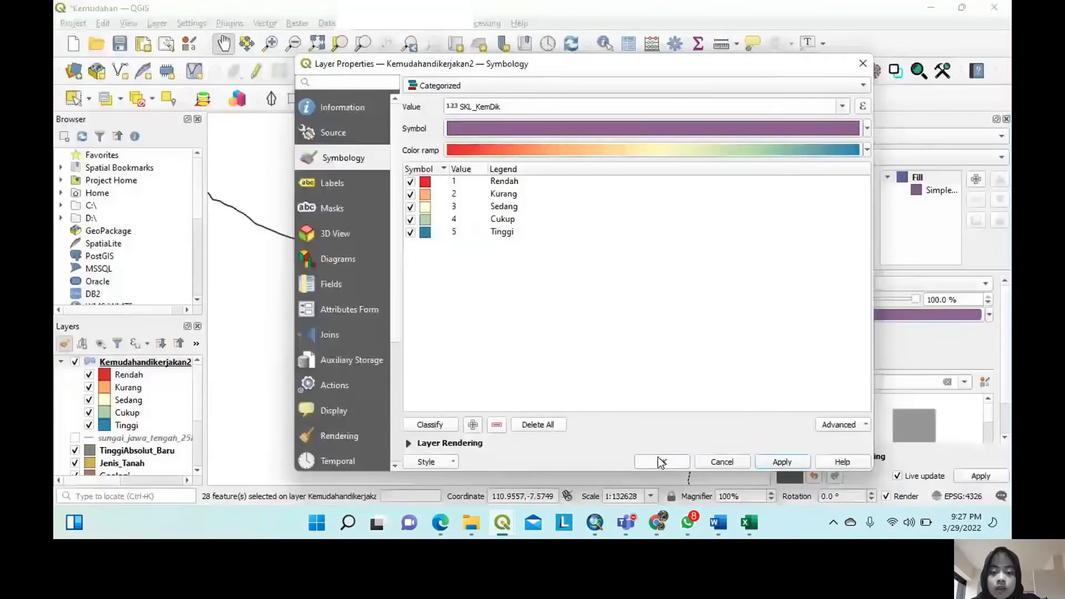
click(657, 457)
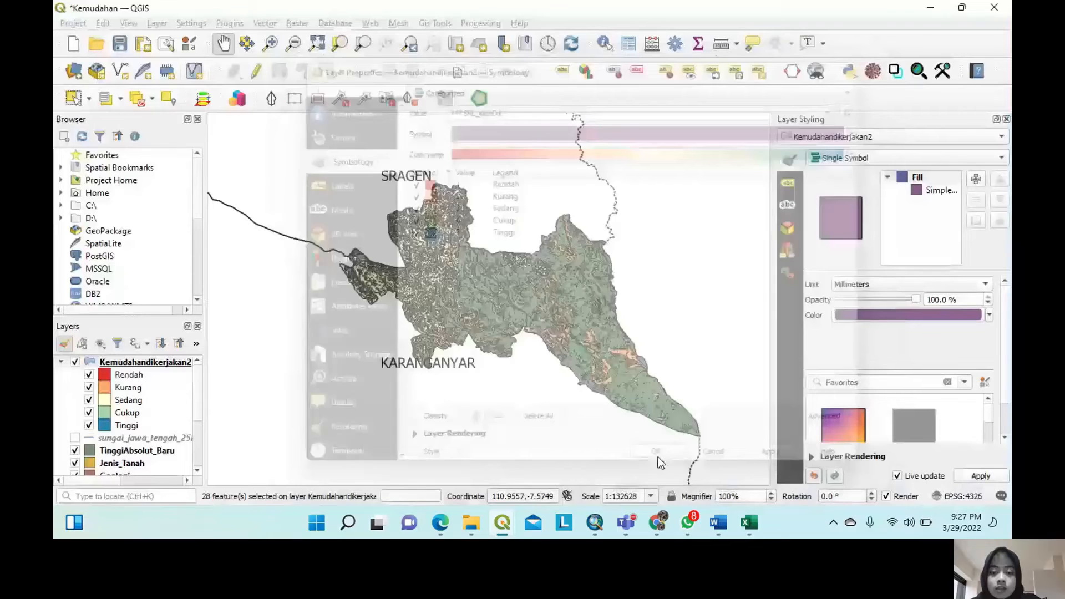
drag(570, 335, 526, 313)
drag(100, 438, 98, 363)
click(75, 361)
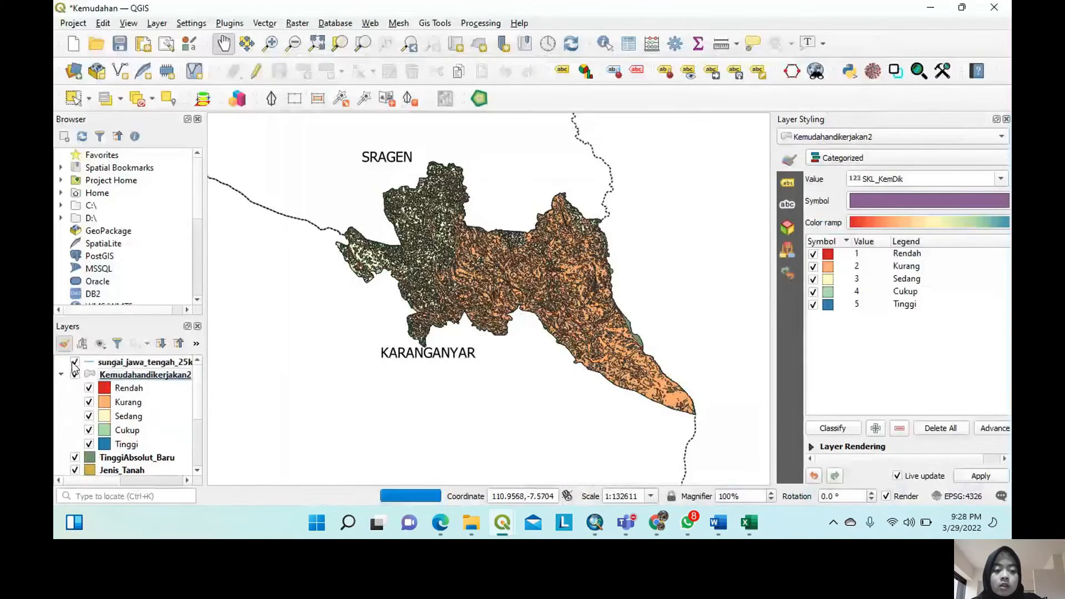
Make the Karanganyar_Kec boundaries and rencana_jaringan_jalan roads visible on the map, leaving the Karanganyar_Kel layer hidden.
drag(198, 382, 198, 435)
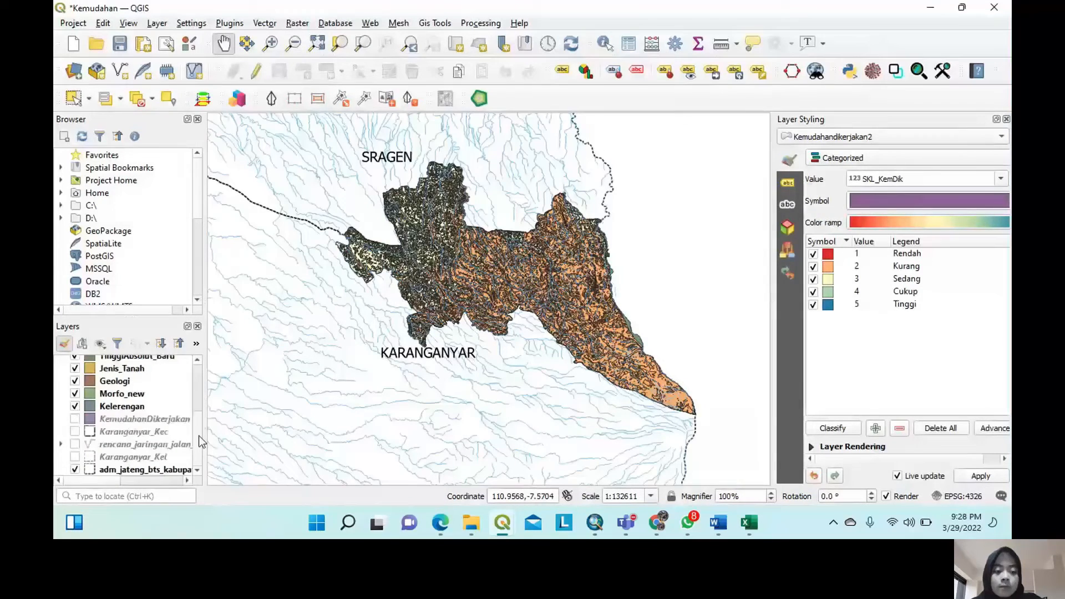
click(75, 444)
click(74, 432)
click(75, 457)
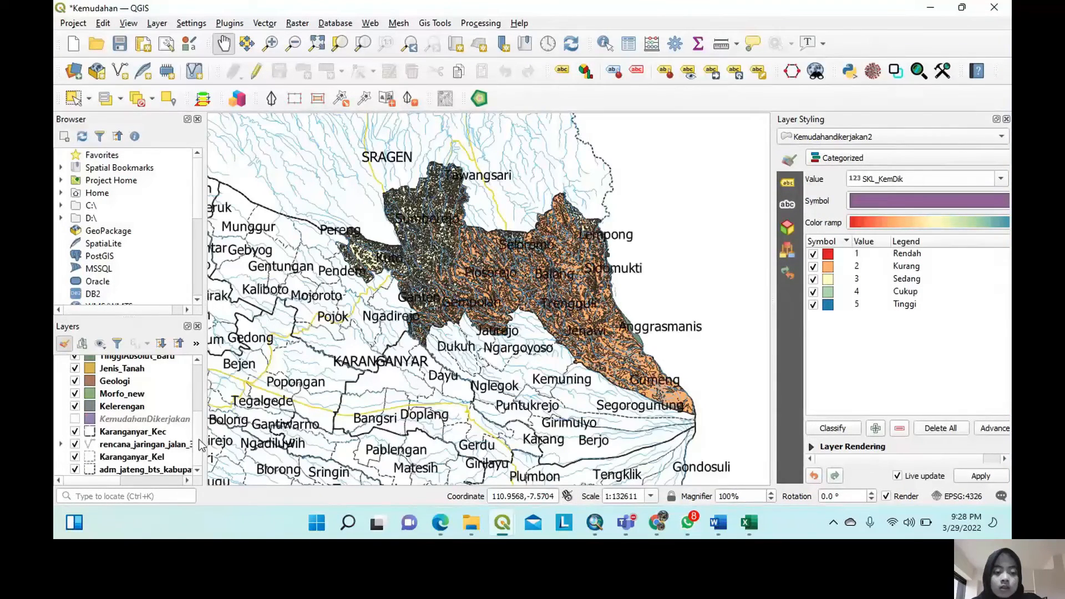
click(76, 457)
drag(198, 437, 198, 391)
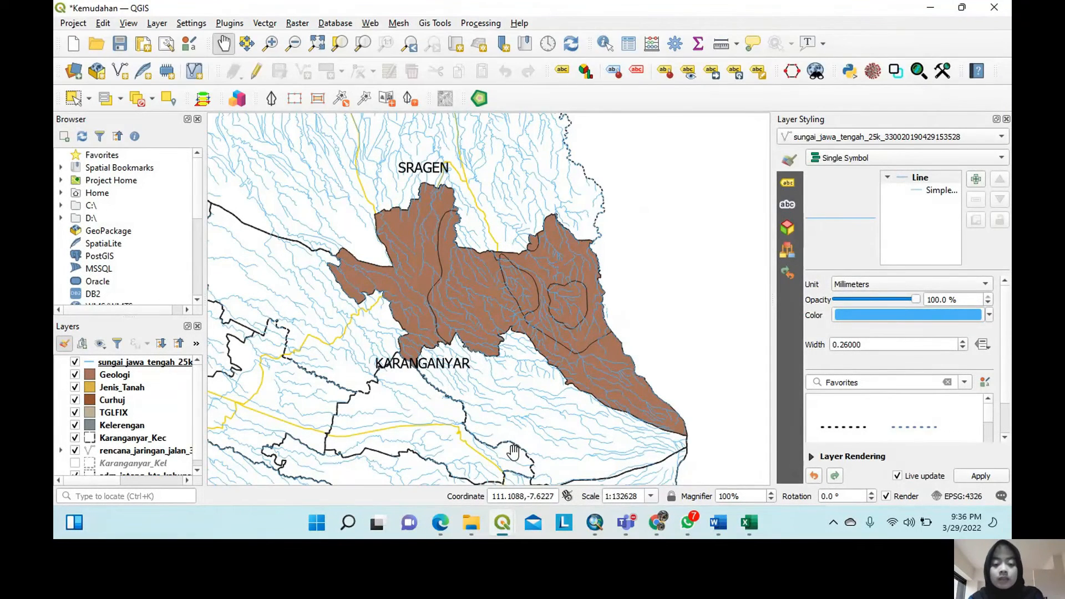
Consult the SKL Kestabilan Pondasi parameters and scores for slope stability, rainfall, geology, land use and soil in the PDF module.
click(441, 521)
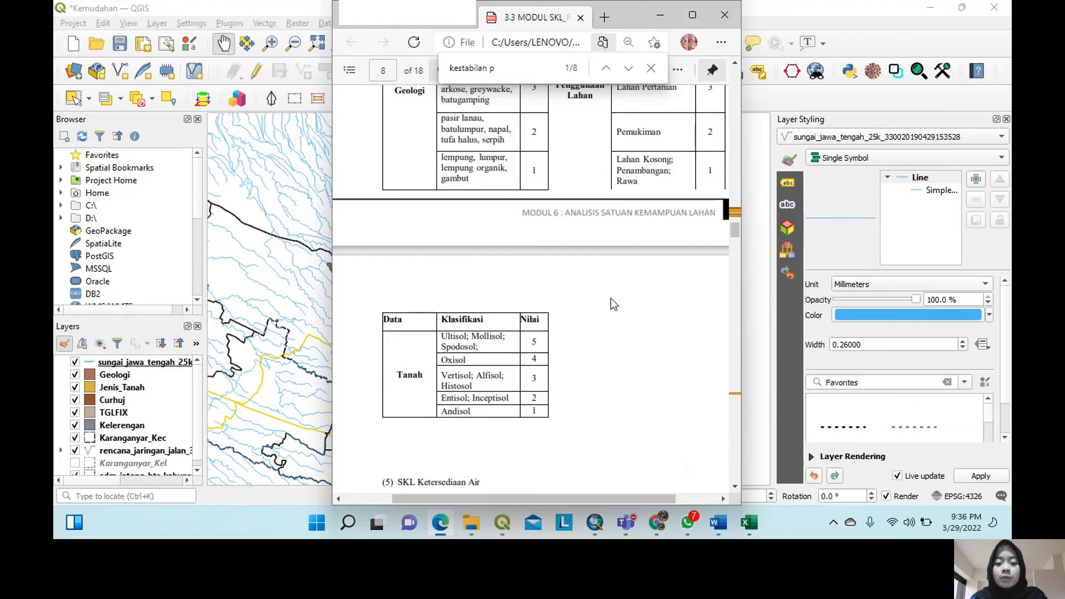
scroll(611, 298, up, 3)
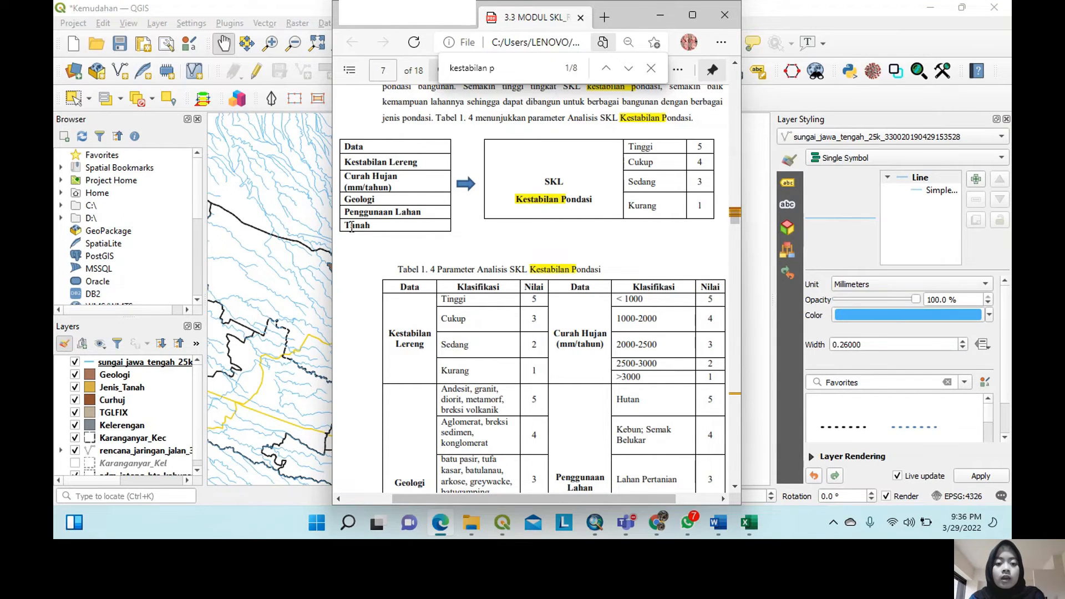
scroll(510, 280, down, 4)
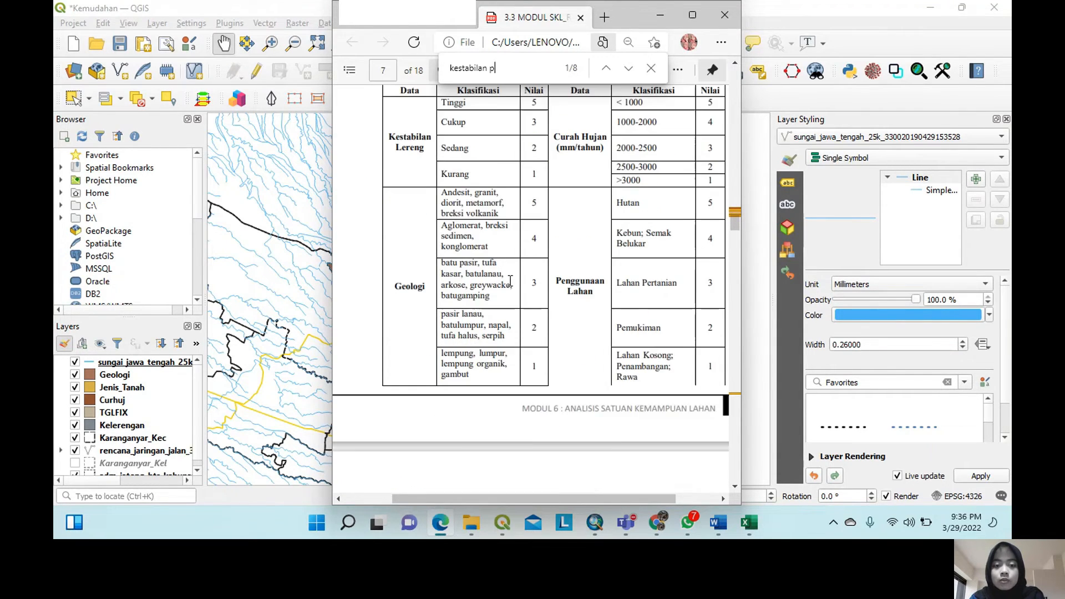
scroll(408, 195, up, 1)
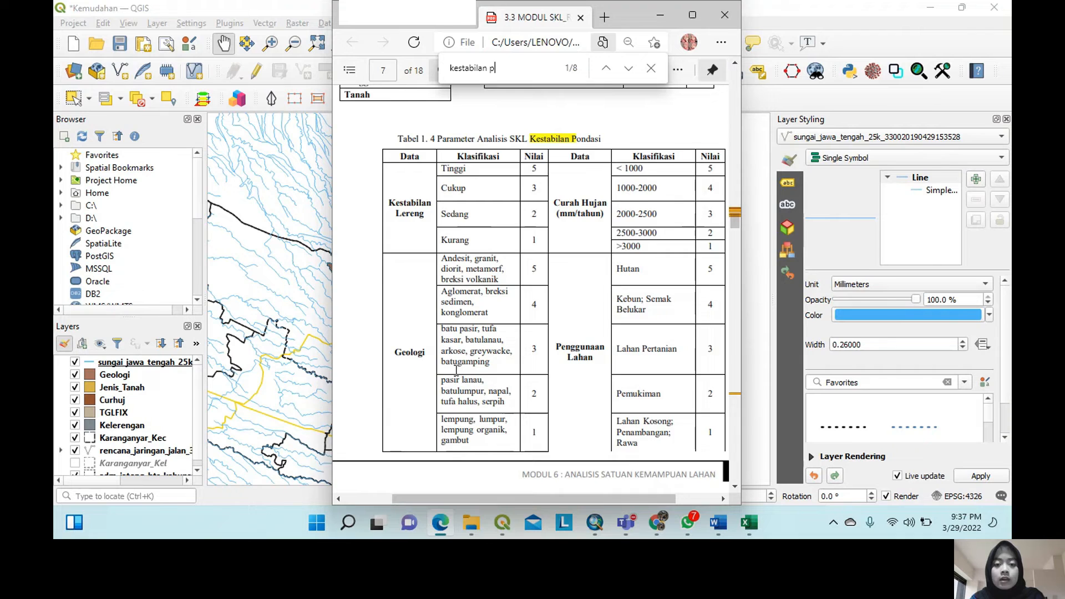
scroll(456, 370, down, 1)
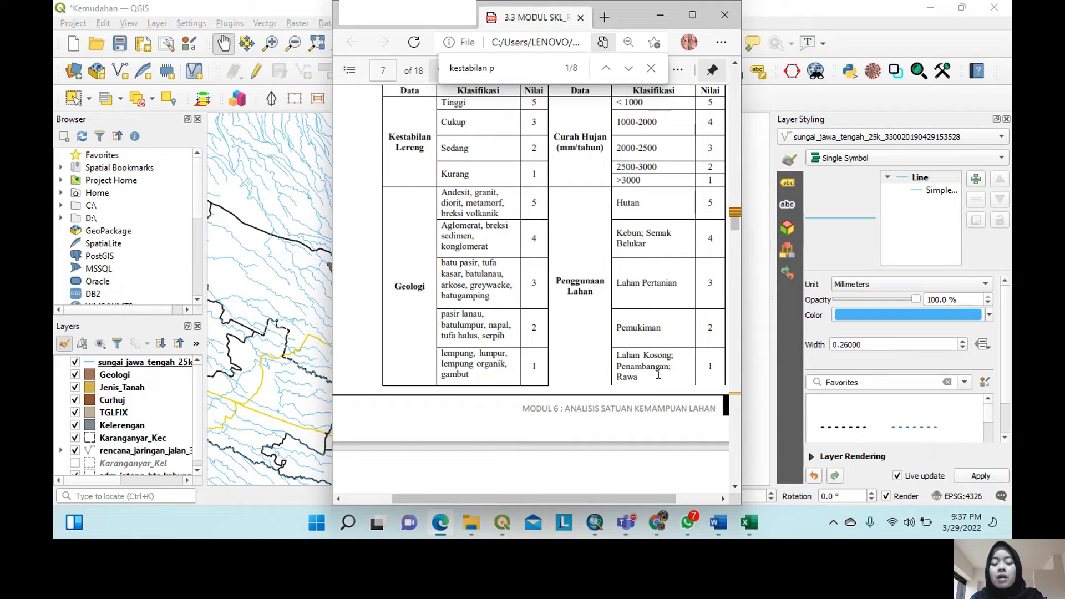
scroll(694, 338, down, 4)
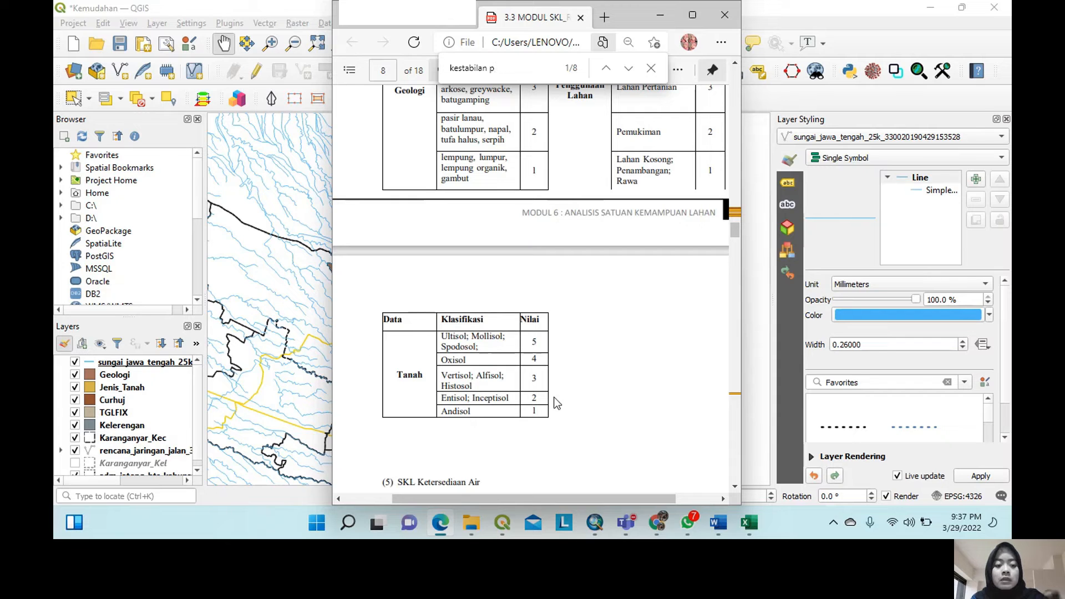
Review the Skor_Geo values in the Geologi attribute table and the Skor_Tan values in the Jenis_Tanah attribute table.
click(123, 375)
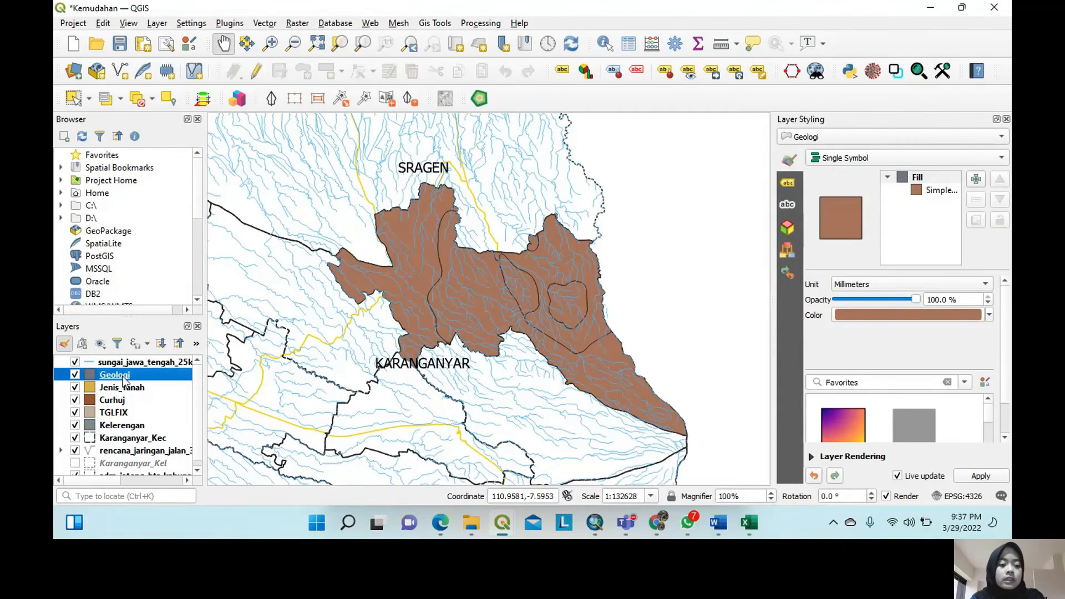
right_click(123, 375)
click(190, 239)
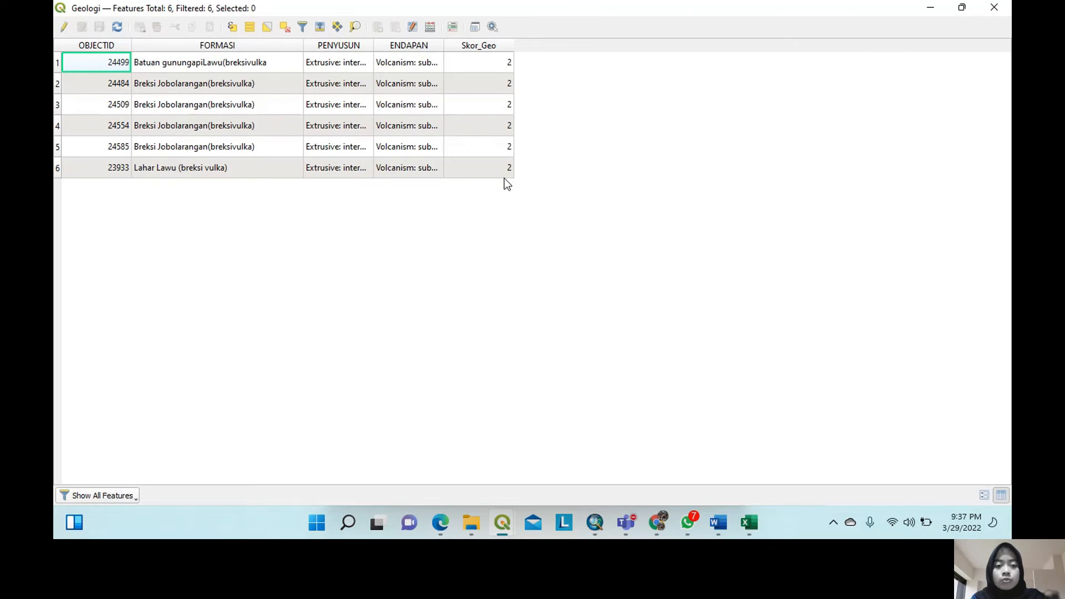
click(994, 9)
right_click(146, 387)
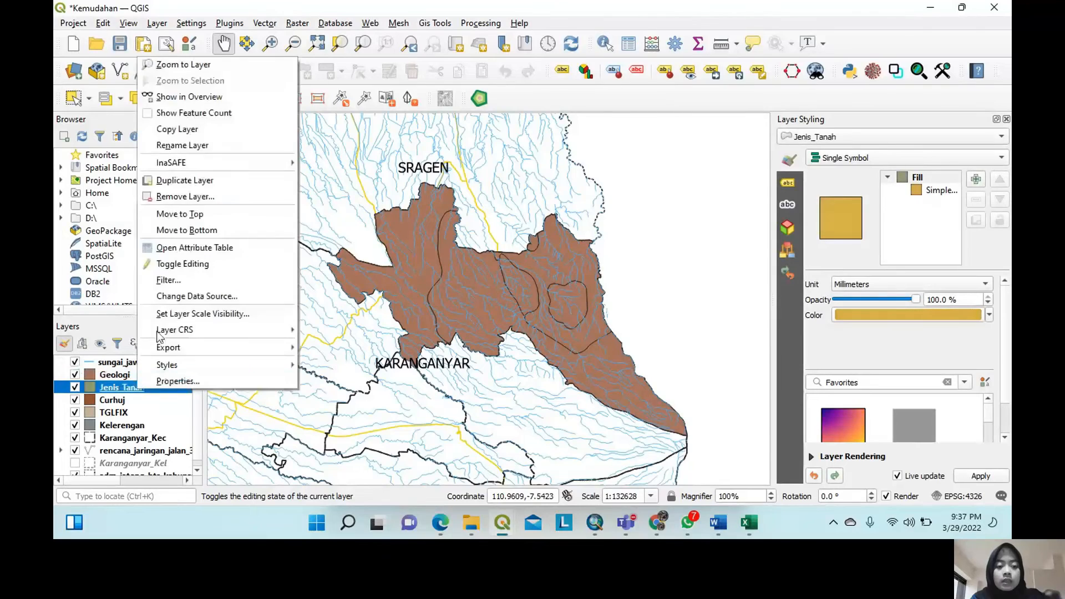
click(191, 241)
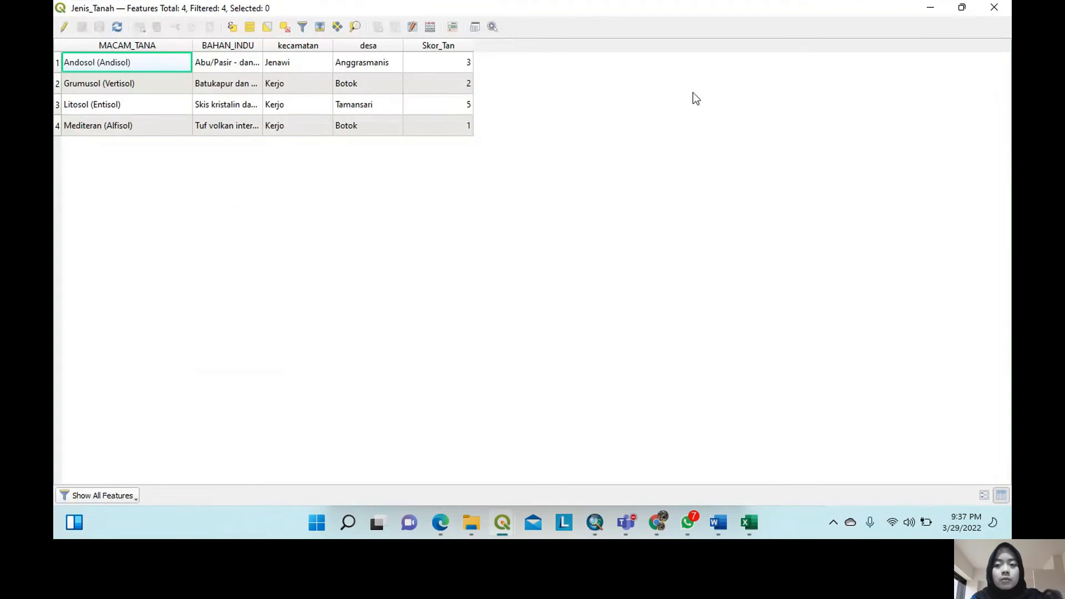
click(994, 8)
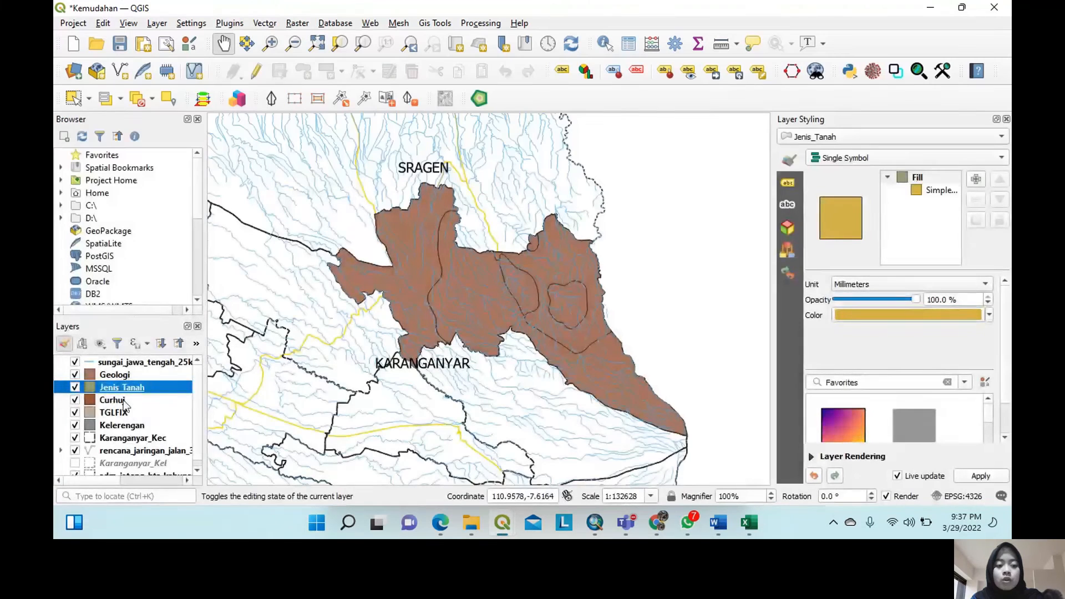
Review the Skor_Cur rainfall scores in the attribute table of the Curhuj layer.
click(120, 399)
right_click(119, 399)
click(176, 258)
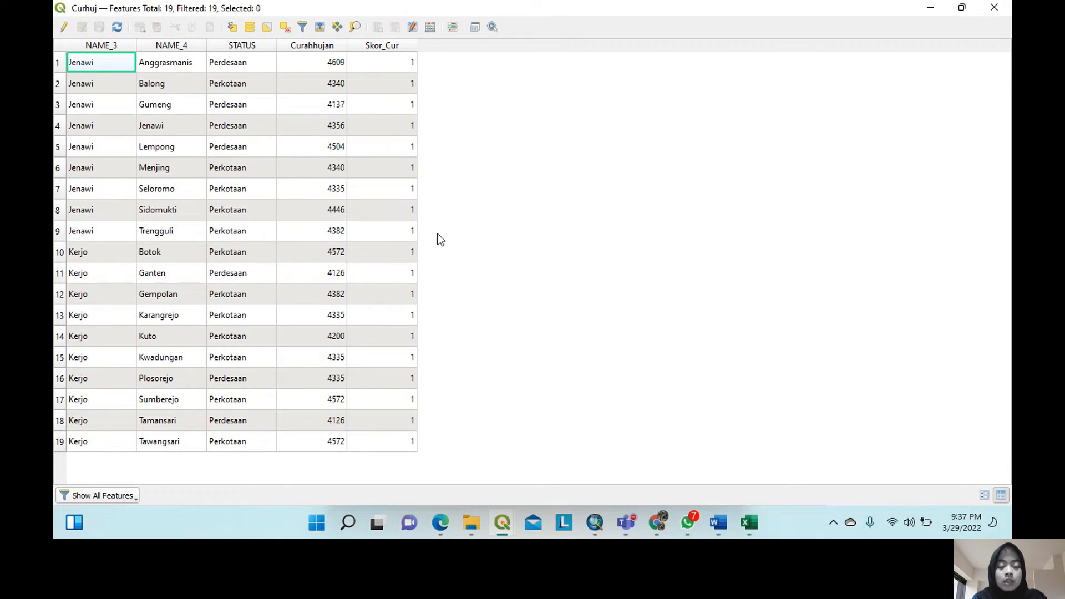
click(983, 15)
Review the Skor_TGL land-use scores against the remark column in the TGLFIX attribute table.
right_click(114, 397)
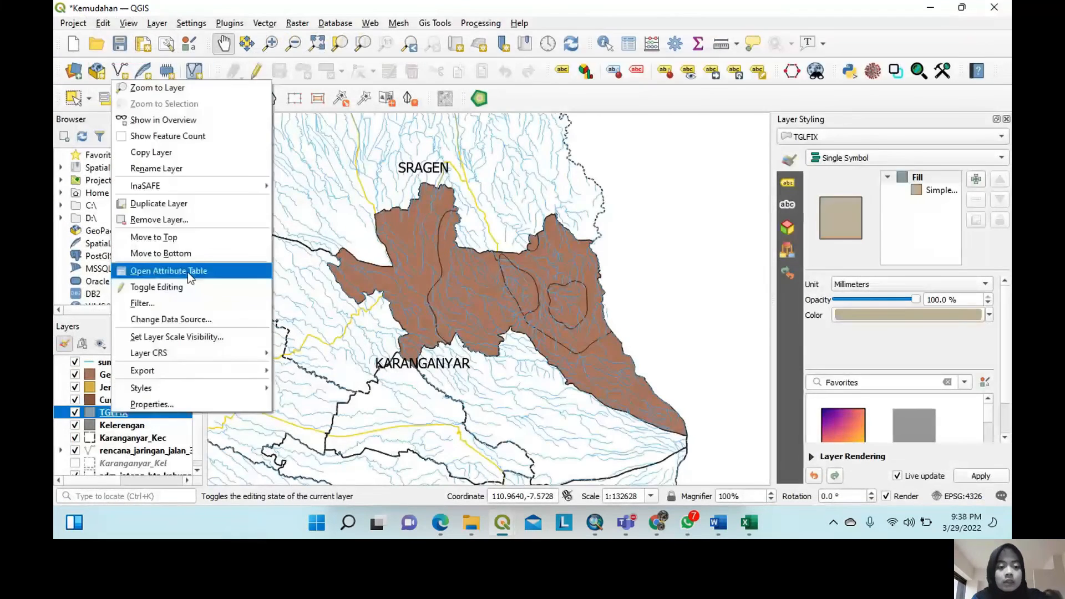
click(188, 272)
scroll(546, 166, down, 4)
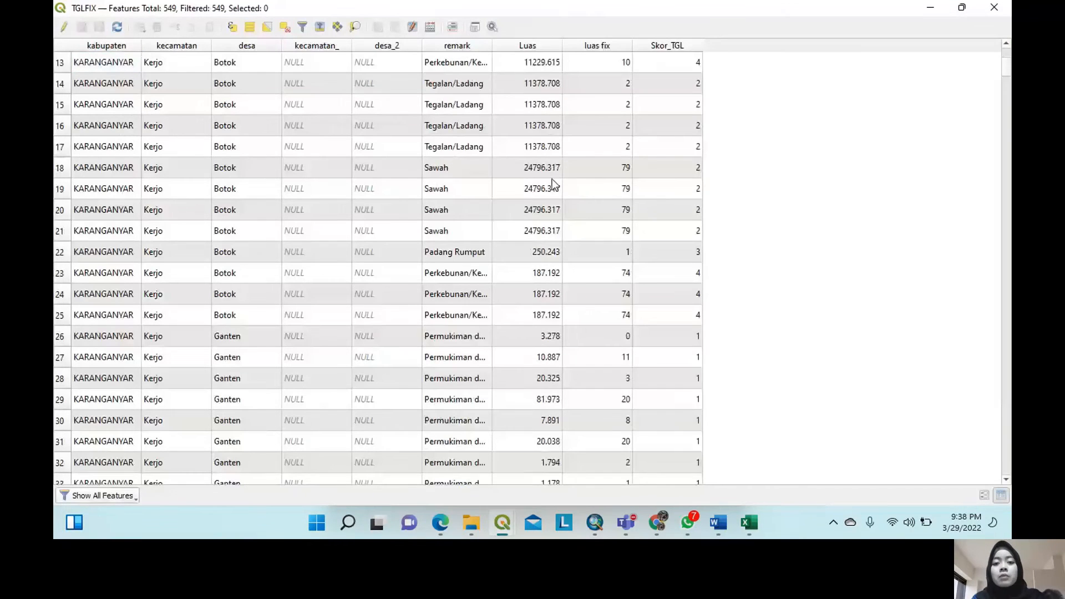
scroll(218, 216, up, 4)
scroll(667, 75, down, 20)
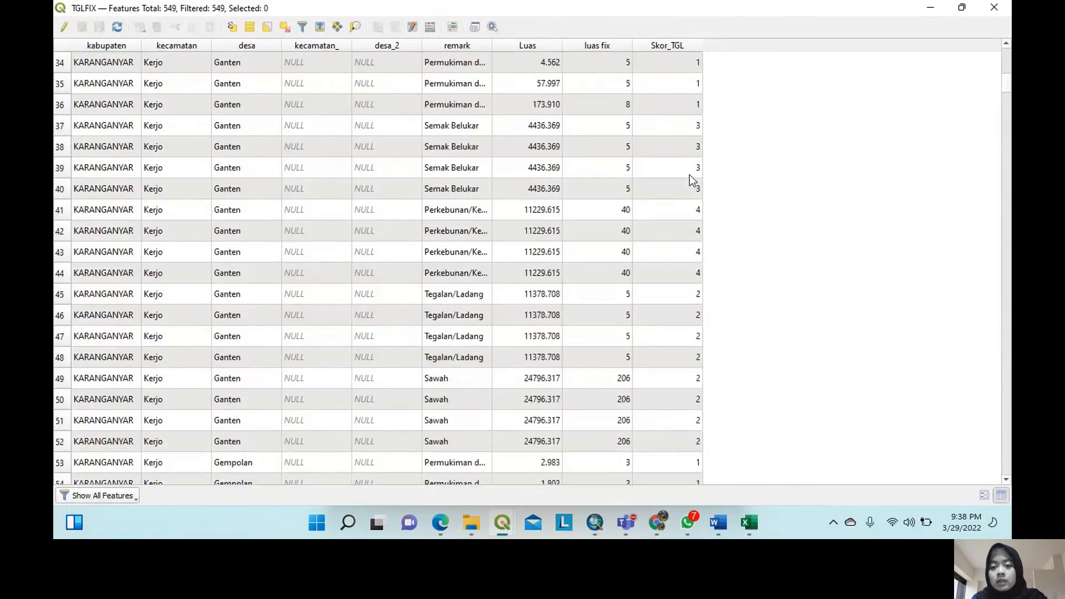
scroll(693, 369, down, 20)
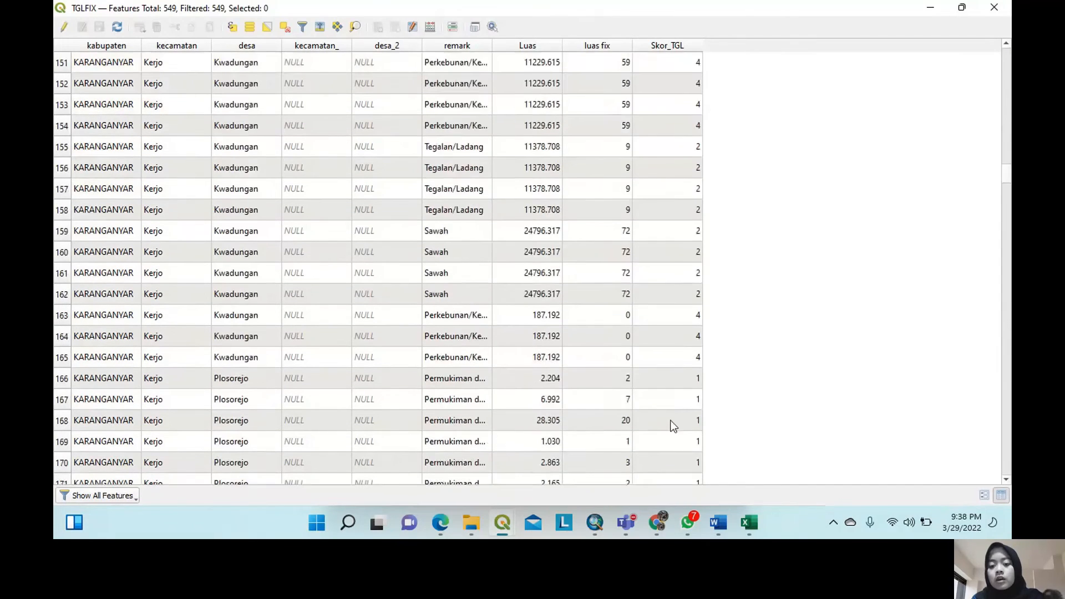
click(994, 8)
click(136, 425)
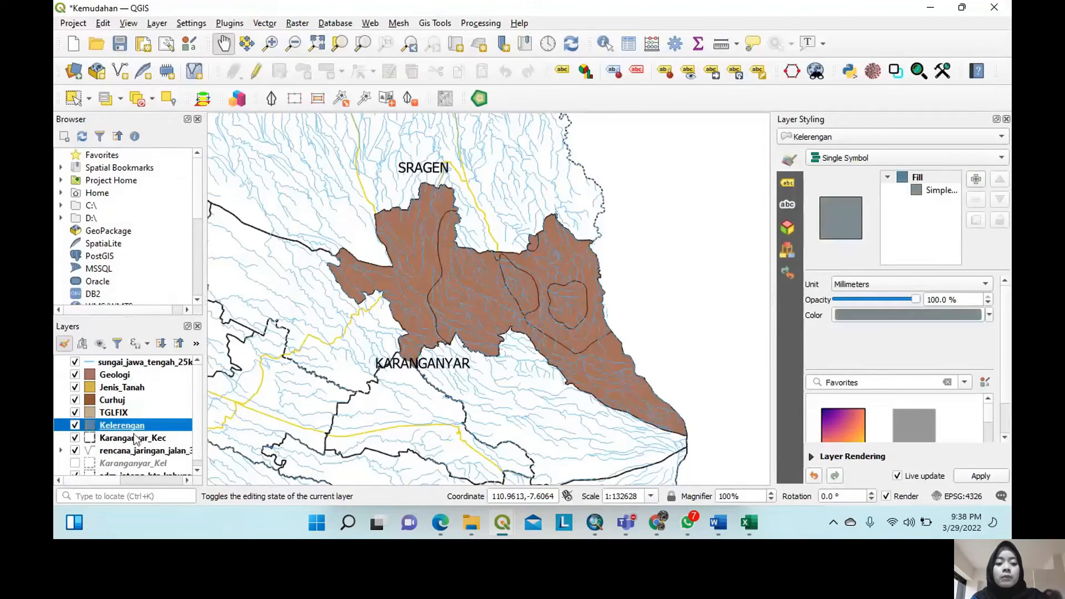
Switch to ArcMap and add Kelerengan, Geologi, Jenis_Tanah, Curhuj and TGLFIX as input features of the Intersect tool.
click(598, 526)
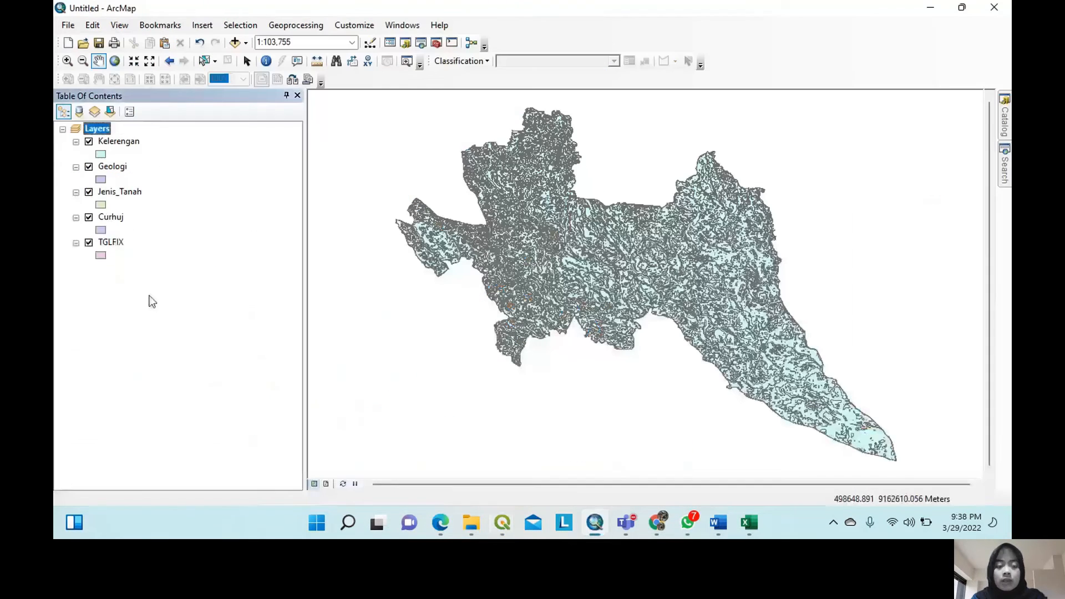
click(307, 25)
click(321, 73)
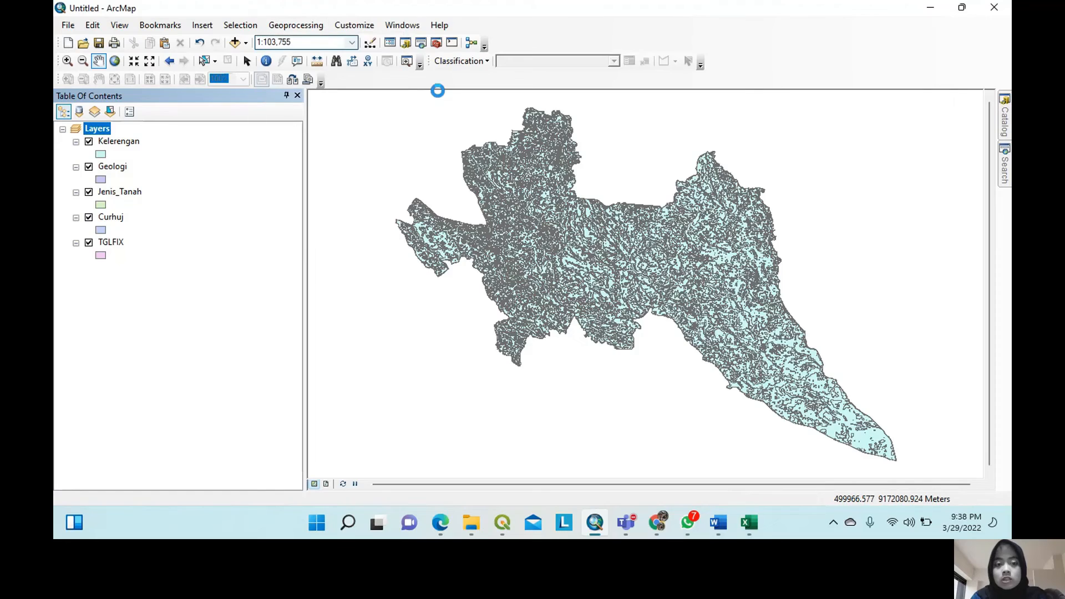
click(677, 125)
click(590, 133)
click(679, 125)
click(608, 149)
click(679, 125)
click(615, 162)
click(679, 126)
click(377, 176)
click(679, 125)
click(379, 191)
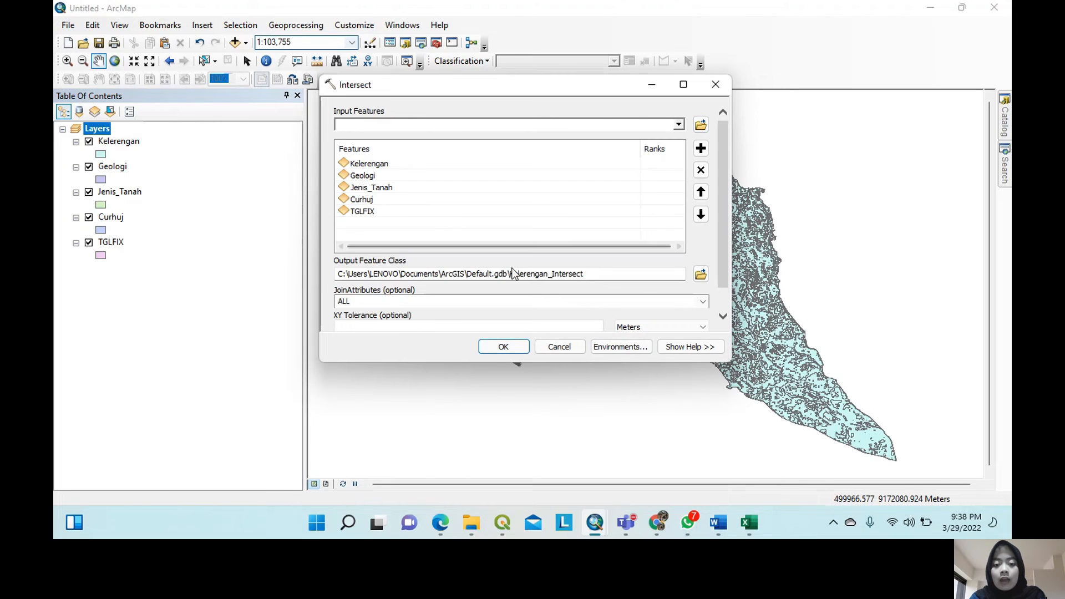
Save the Intersect output as the feature class Kespo in Default.gdb and run the intersection.
click(701, 275)
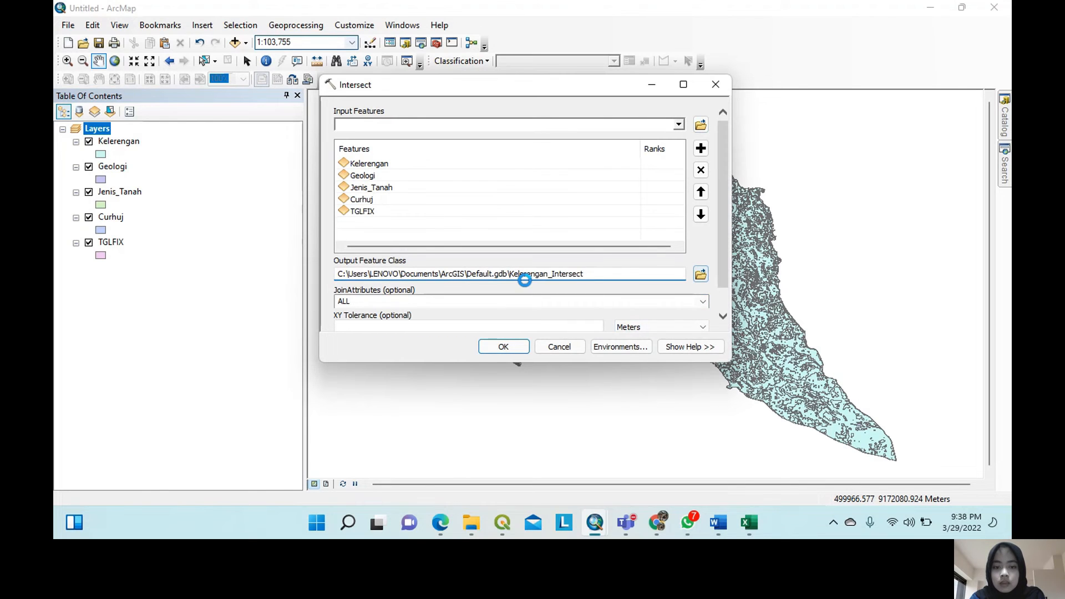
text(Hasil)
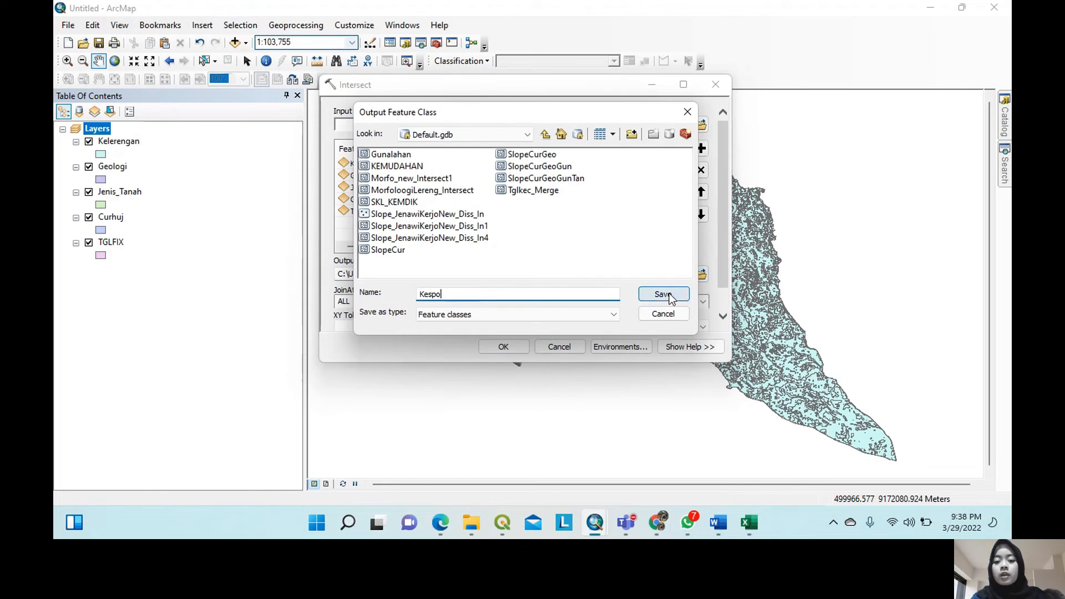
click(663, 294)
click(503, 346)
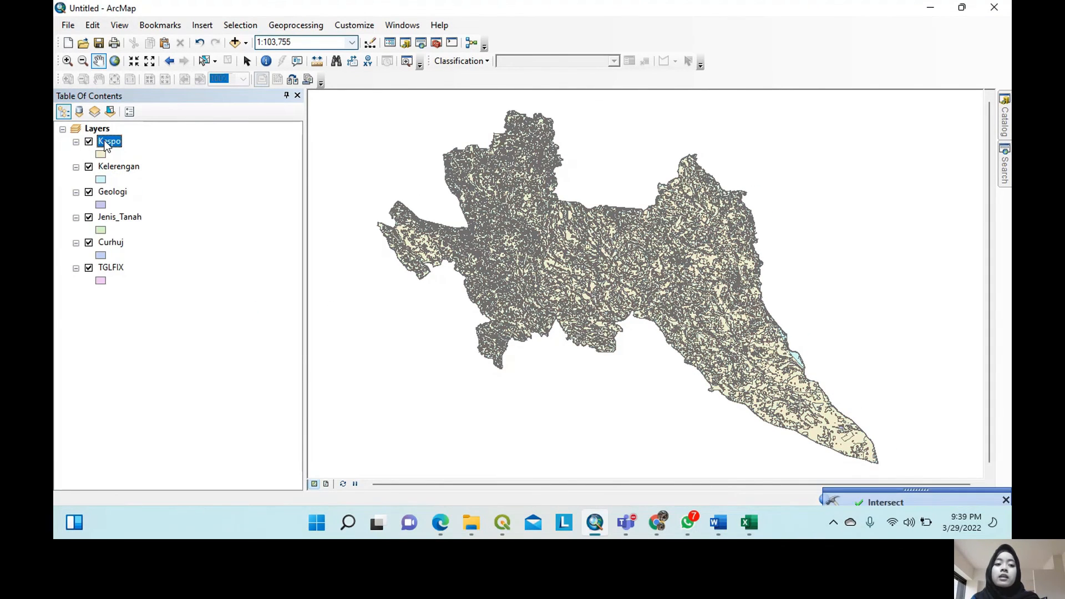
Export all Kespo features to the shapefile KestabilanPondasi2 in the Documents\ArcGIS folder and add it to the map.
right_click(106, 141)
mouse_move(238, 383)
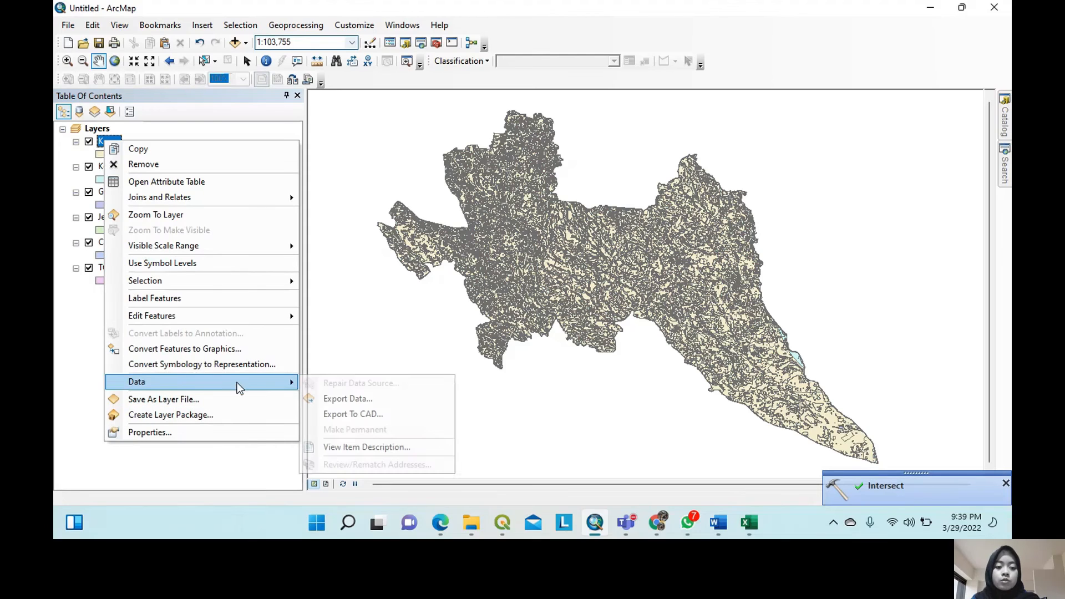
click(339, 404)
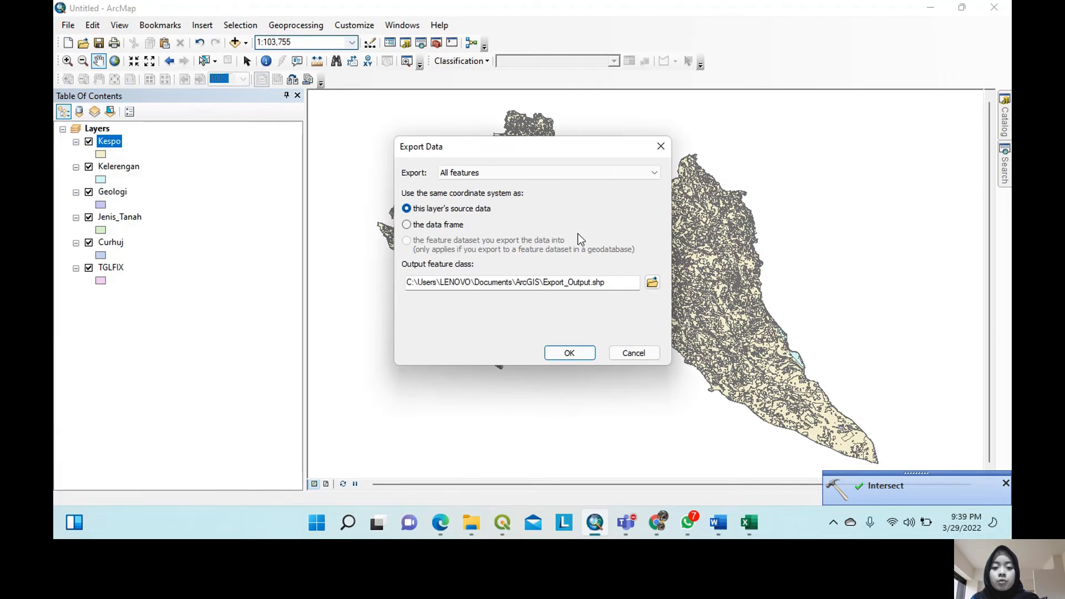
click(651, 283)
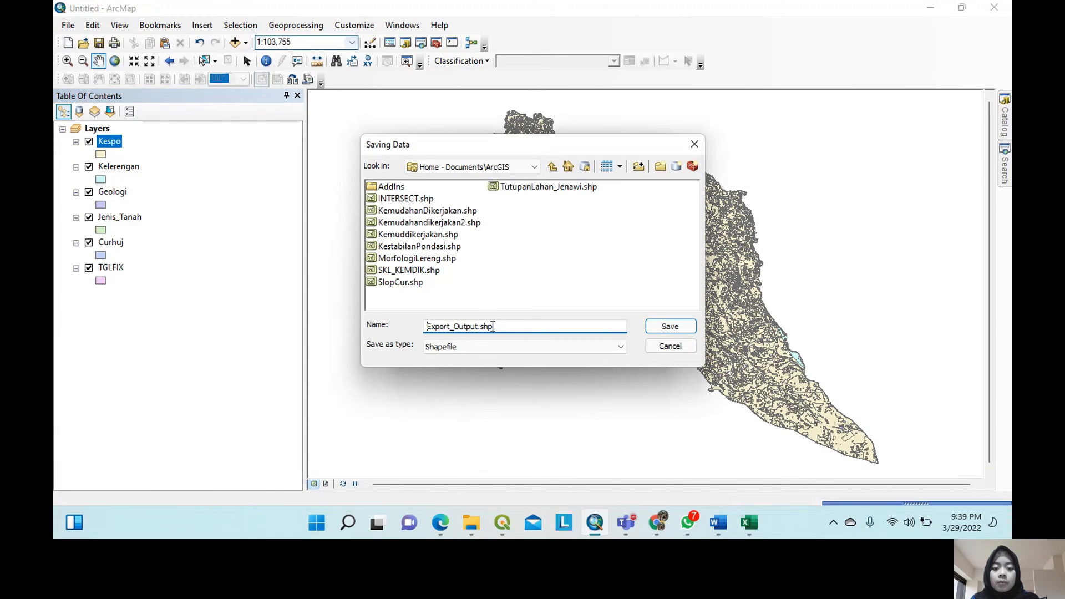
drag(518, 328, 416, 328)
text(Ke)
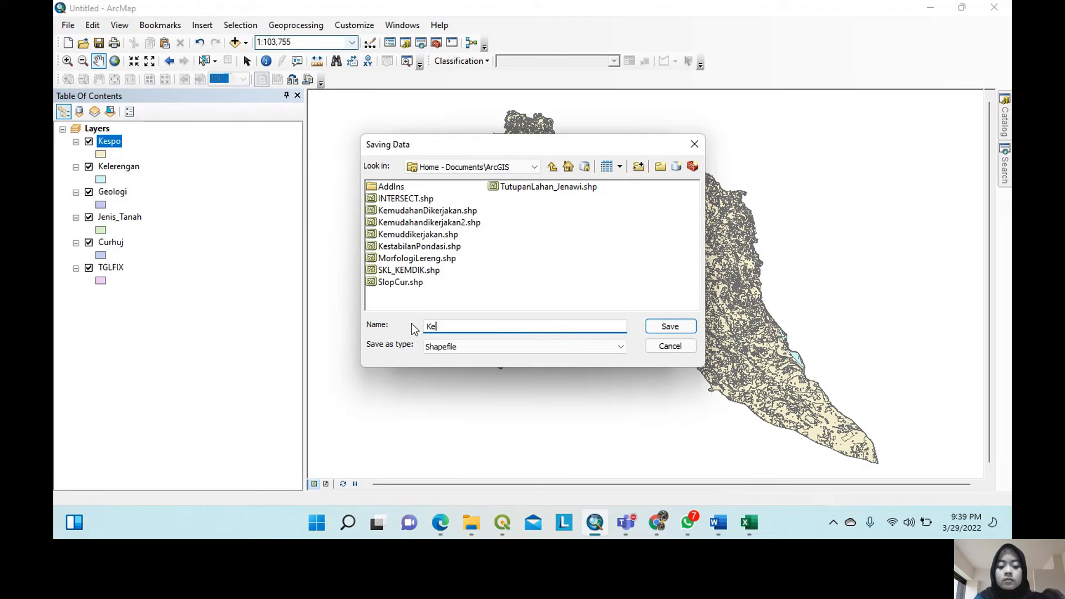
text(stabilanPondasi2)
click(668, 326)
click(574, 358)
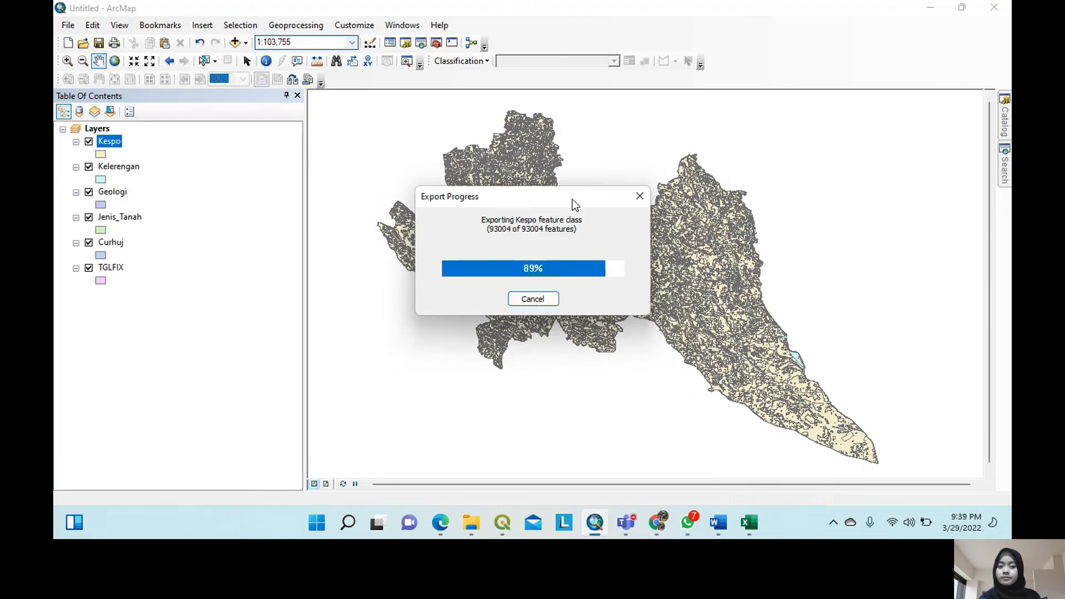
click(582, 309)
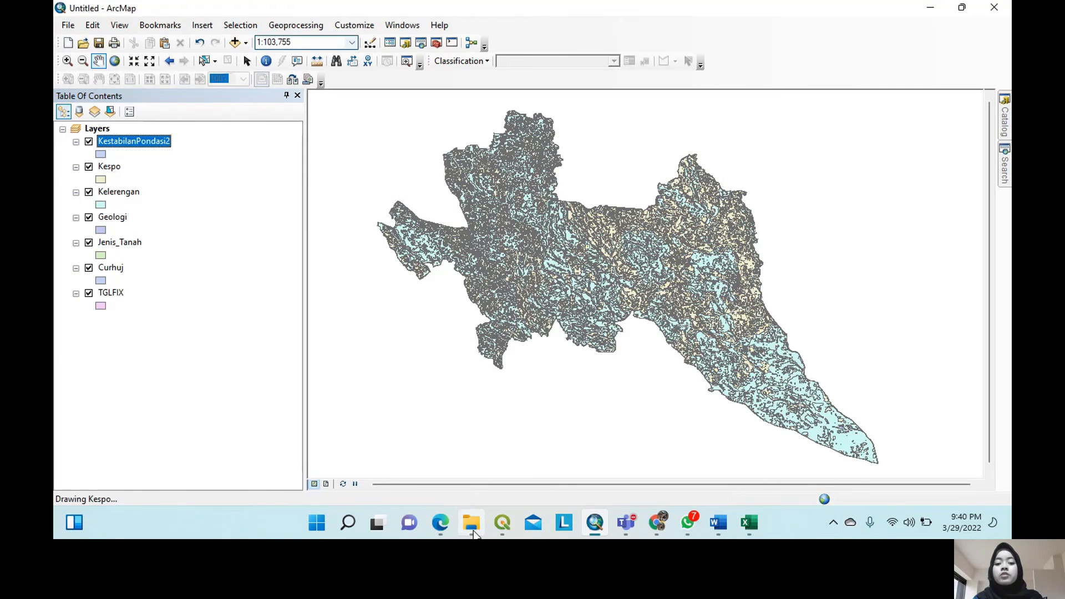
Switch to QGIS and add the KestabilanPondasi shapefile from the file explorer above the Geologi layer.
mouse_move(478, 532)
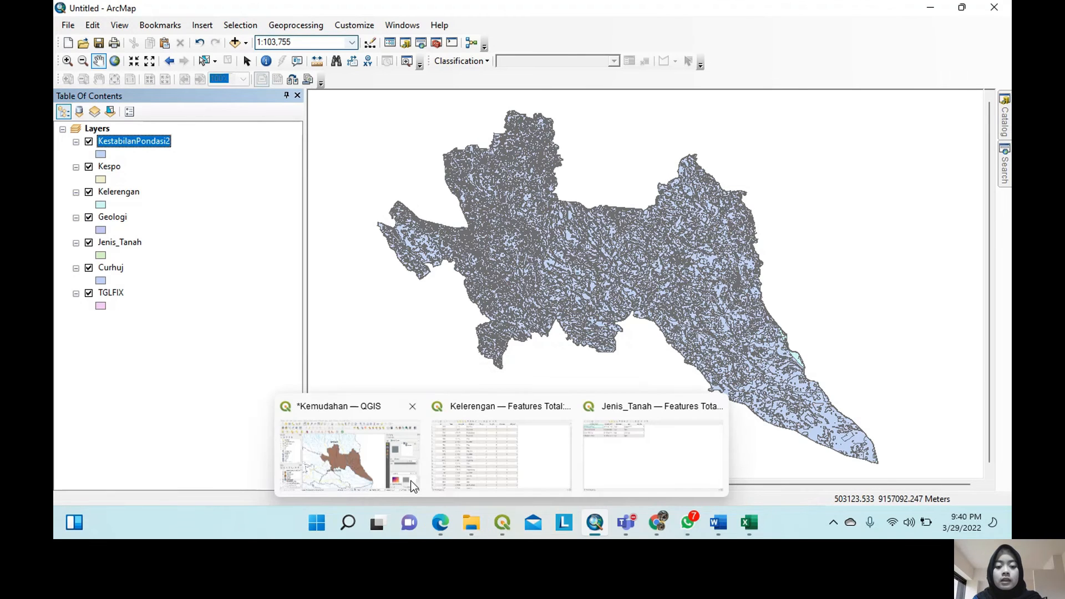
click(365, 468)
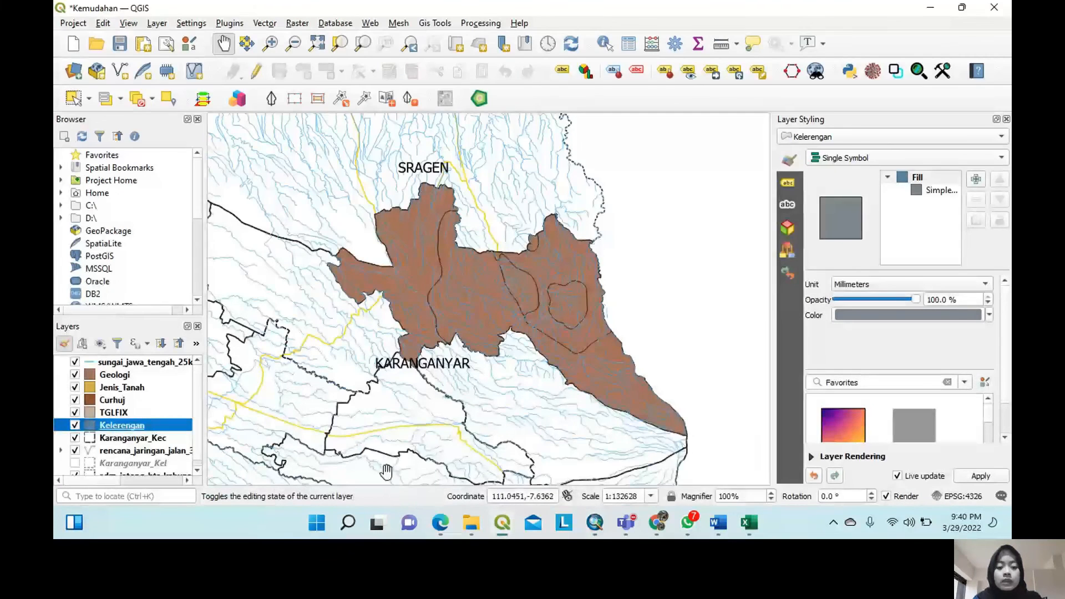
click(469, 529)
scroll(569, 325, up, 10)
click(522, 282)
scroll(701, 258, down, 7)
drag(683, 175, 155, 376)
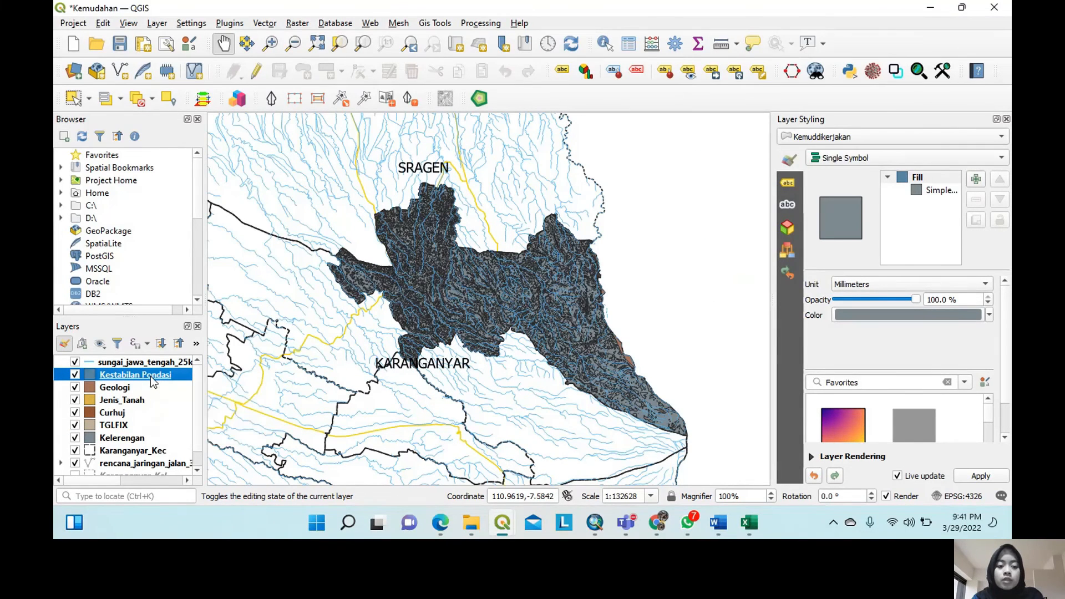
Open the KestabilanPondasi attribute table and set up a new whole-number field SKL_kespon in the Field Calculator, starting its expression with an opening parenthesis.
right_click(151, 376)
click(195, 233)
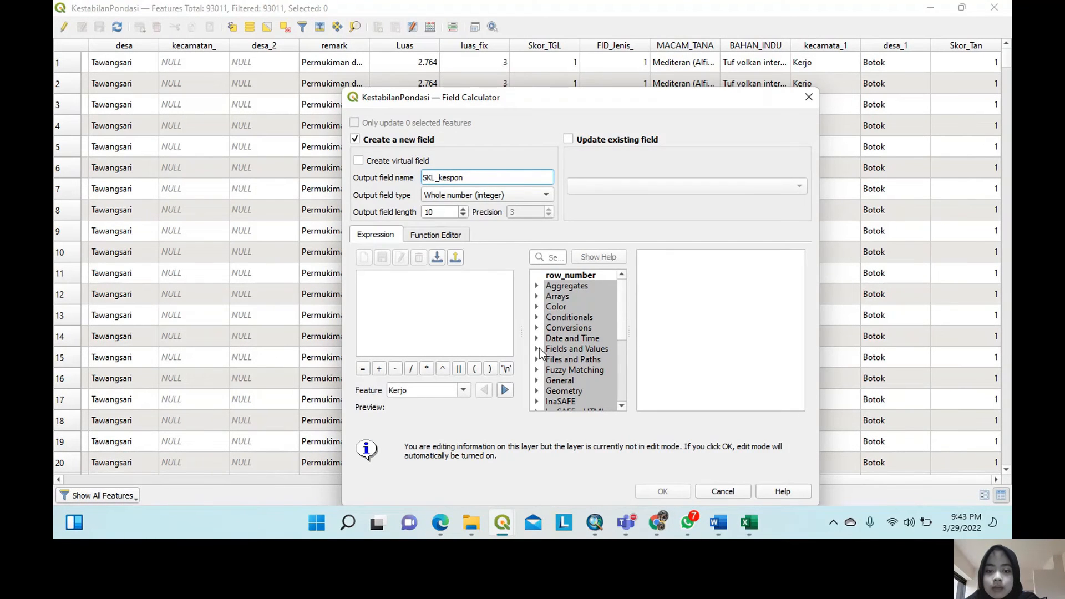
click(537, 349)
scroll(580, 357, down, 2)
click(475, 369)
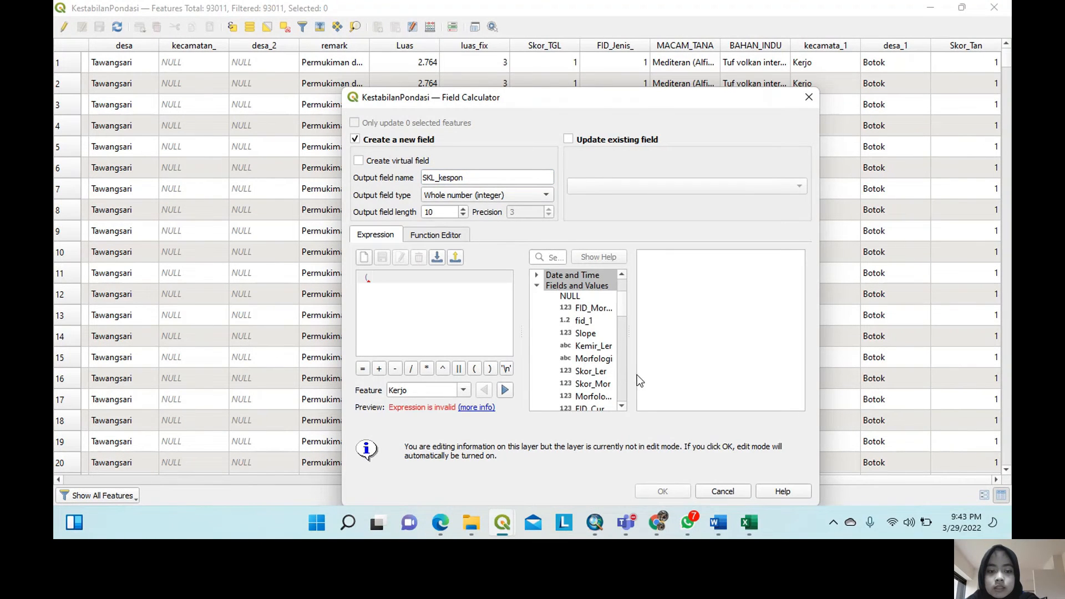
Add the sum "Skor_Ler" + "Skor_Cur" + "Skor_Geo" to the SKL_kespon expression.
double_click(591, 372)
click(379, 368)
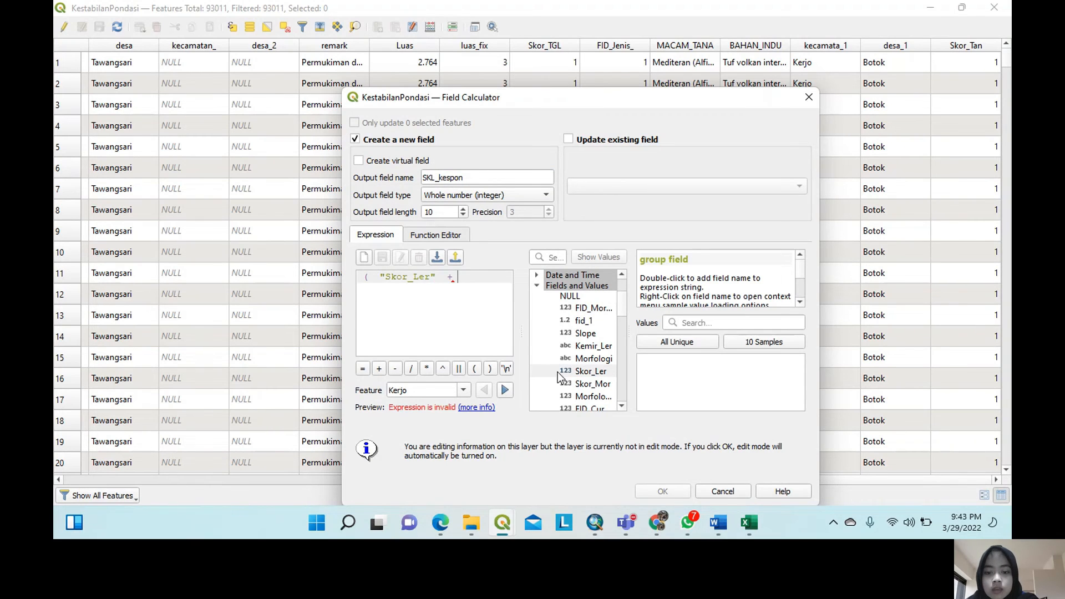
scroll(577, 371, down, 2)
double_click(592, 403)
click(379, 368)
scroll(610, 388, down, 2)
scroll(613, 405, down, 1)
double_click(593, 364)
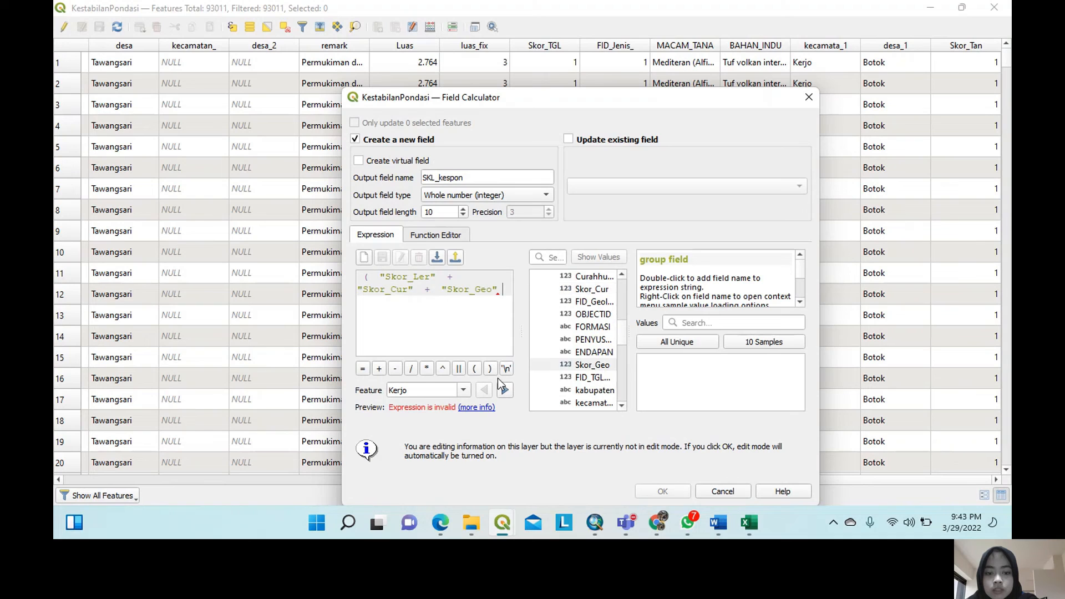
Extend the sum with "Skor_TGL" and "Skor_Tan", close the parenthesis, divide by 5 and calculate the field.
click(379, 368)
scroll(611, 392, down, 3)
double_click(591, 378)
click(380, 370)
scroll(596, 366, down, 3)
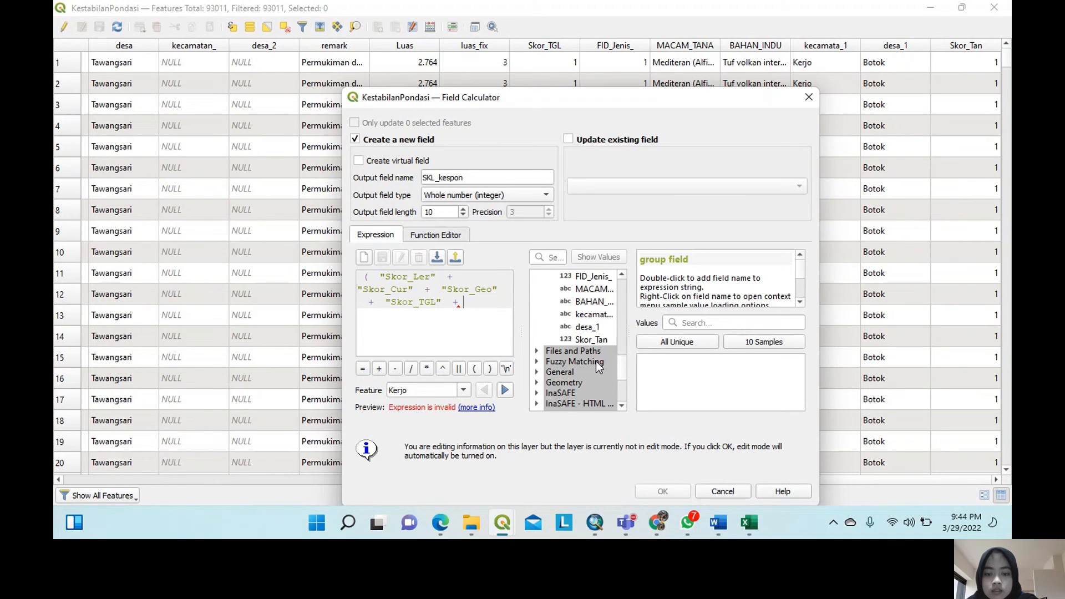
double_click(591, 340)
click(490, 368)
click(410, 368)
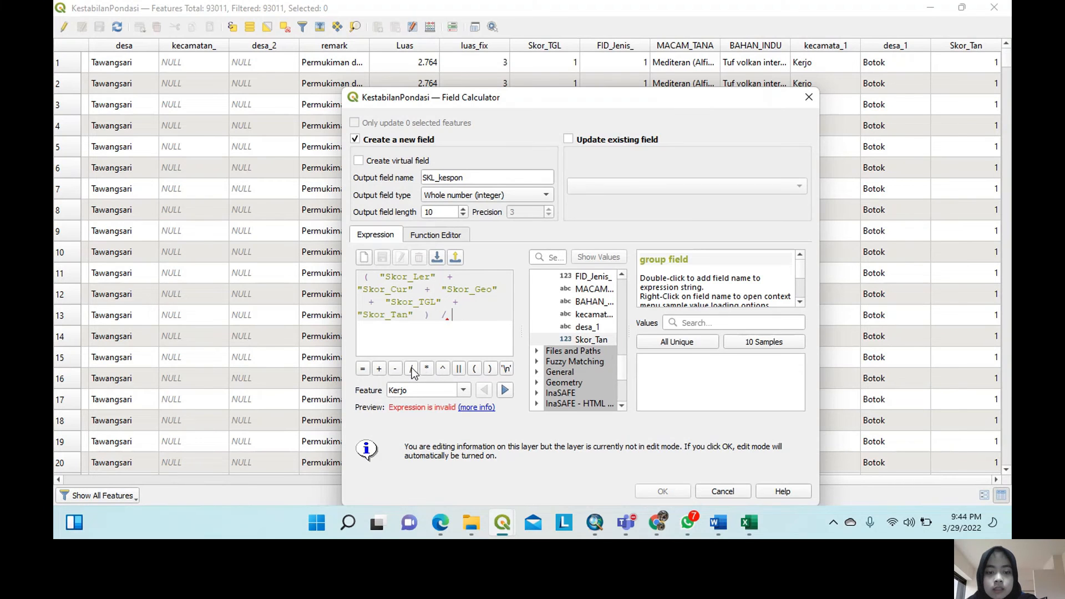
text(5)
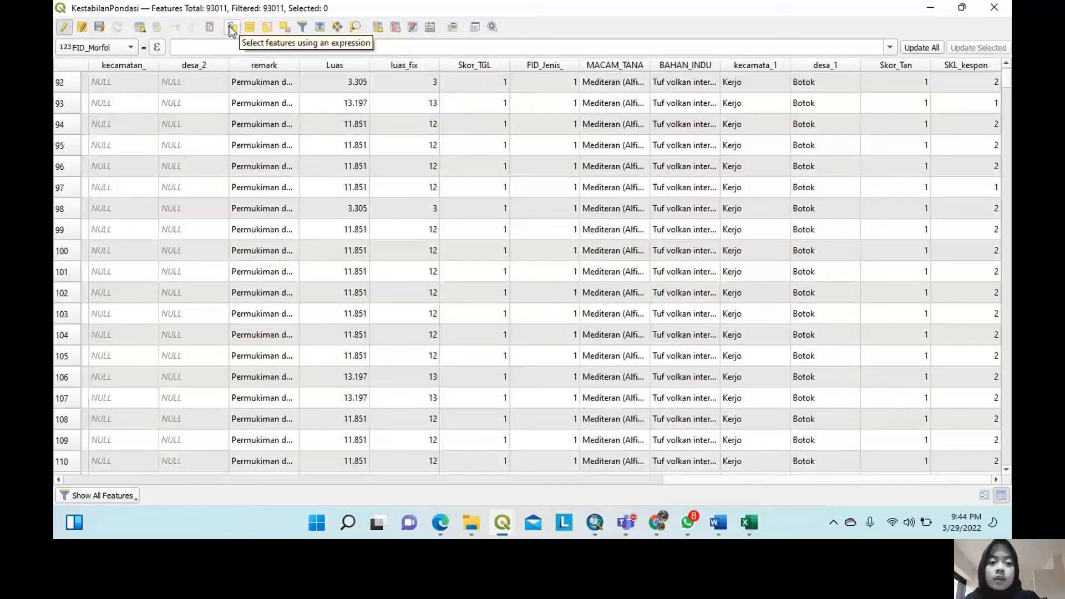
Select all features with the expression "SKL_kespon" = 1.
click(232, 27)
click(347, 223)
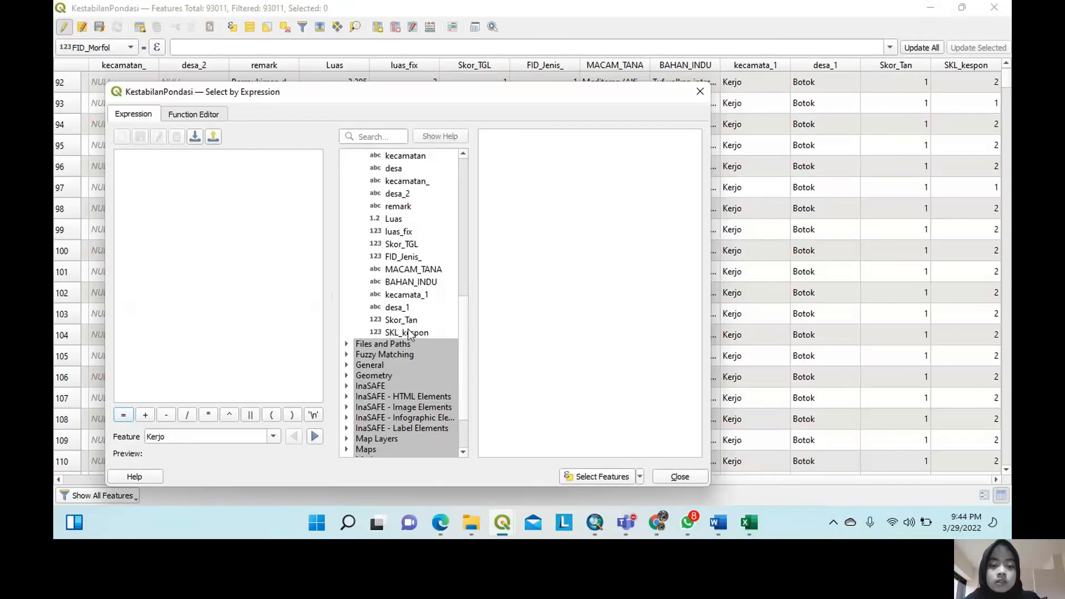
click(409, 333)
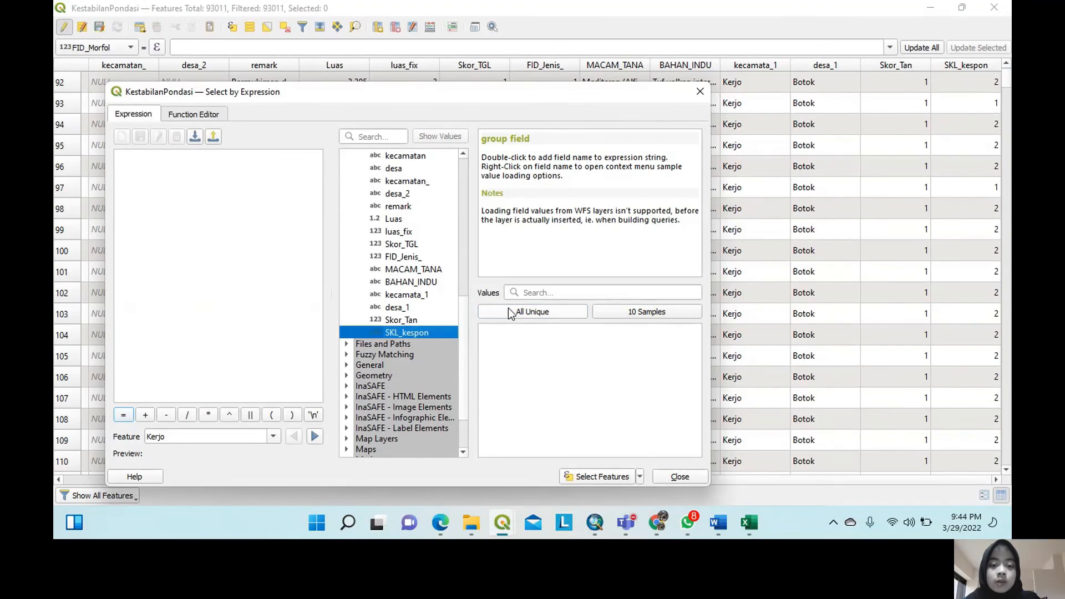
double_click(417, 333)
click(121, 416)
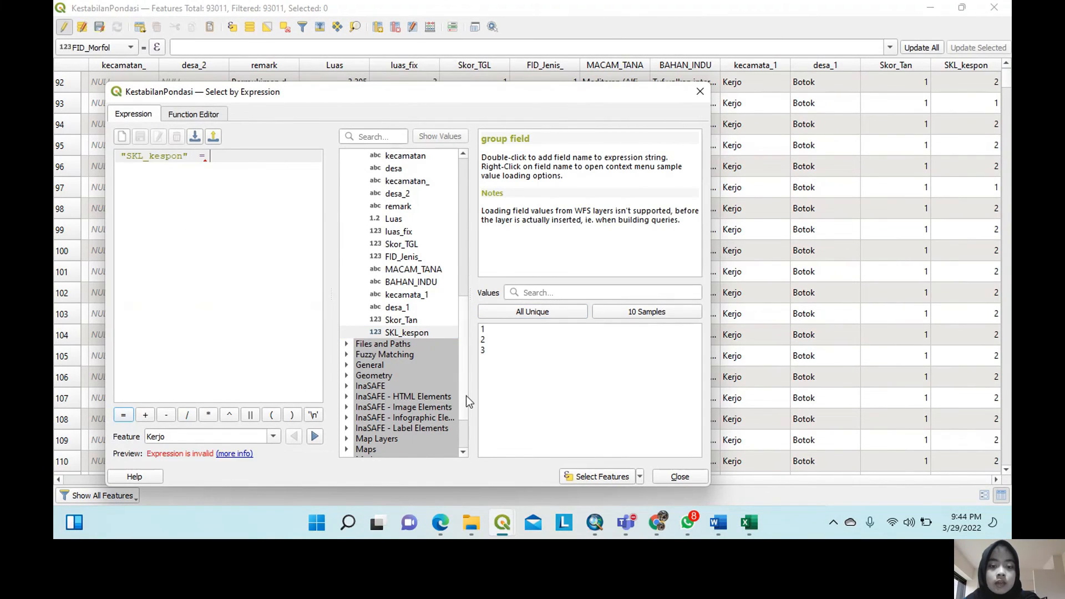
click(488, 332)
mouse_move(441, 522)
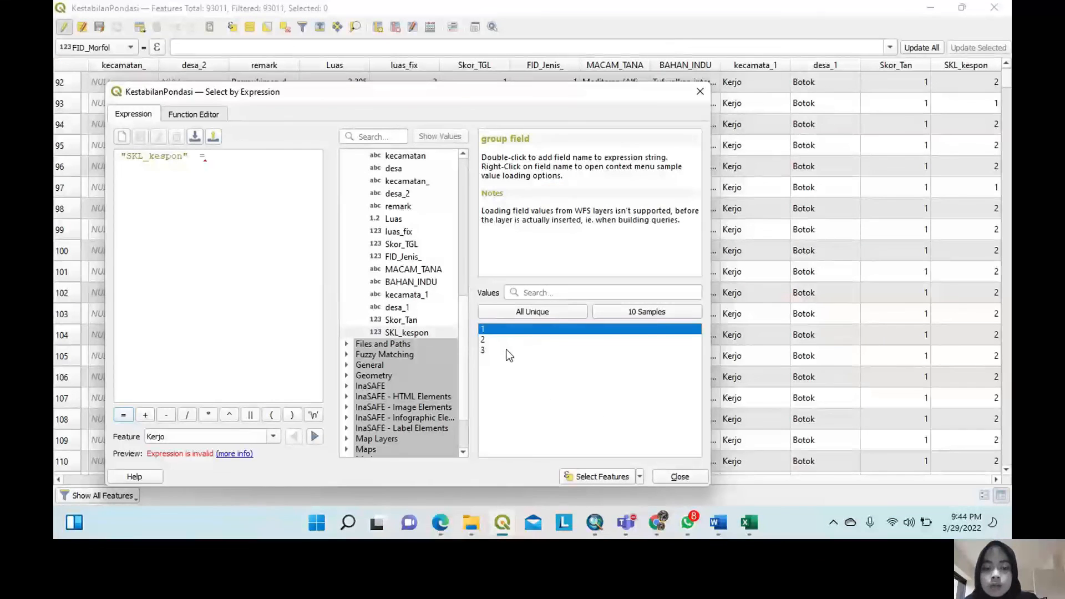
double_click(504, 330)
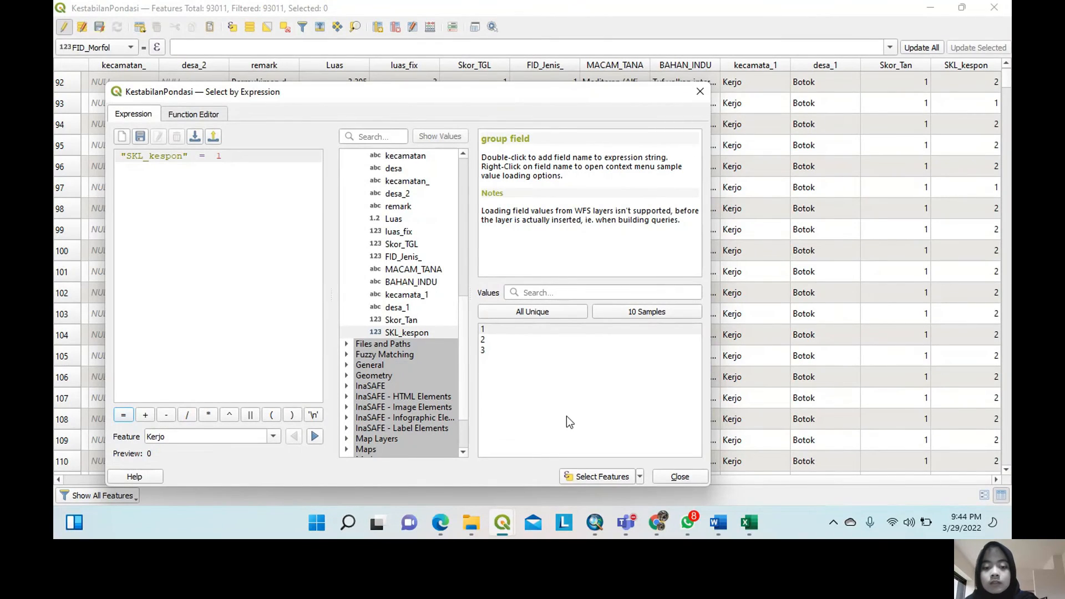
click(588, 479)
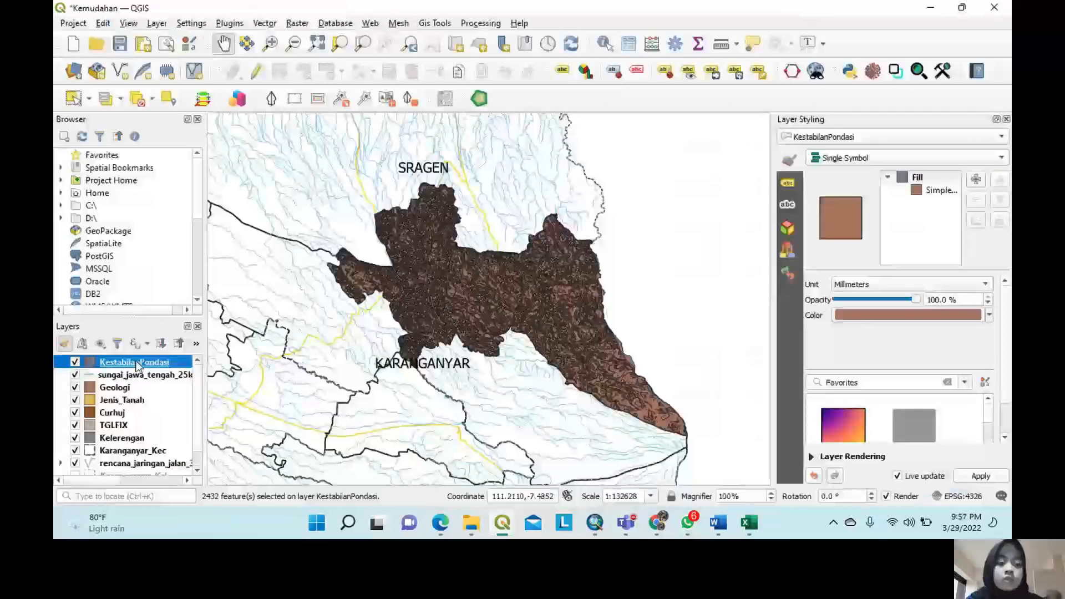
Set the KestabilanPondasi layer's symbology to Categorized by the Keterangan field.
right_click(165, 360)
key(Escape)
double_click(165, 361)
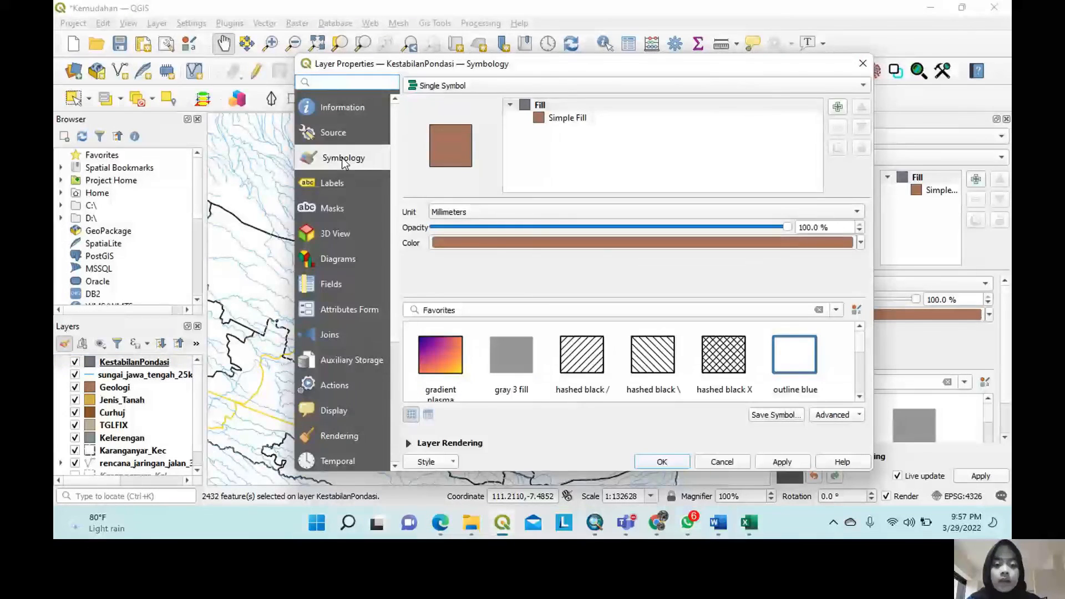
click(859, 86)
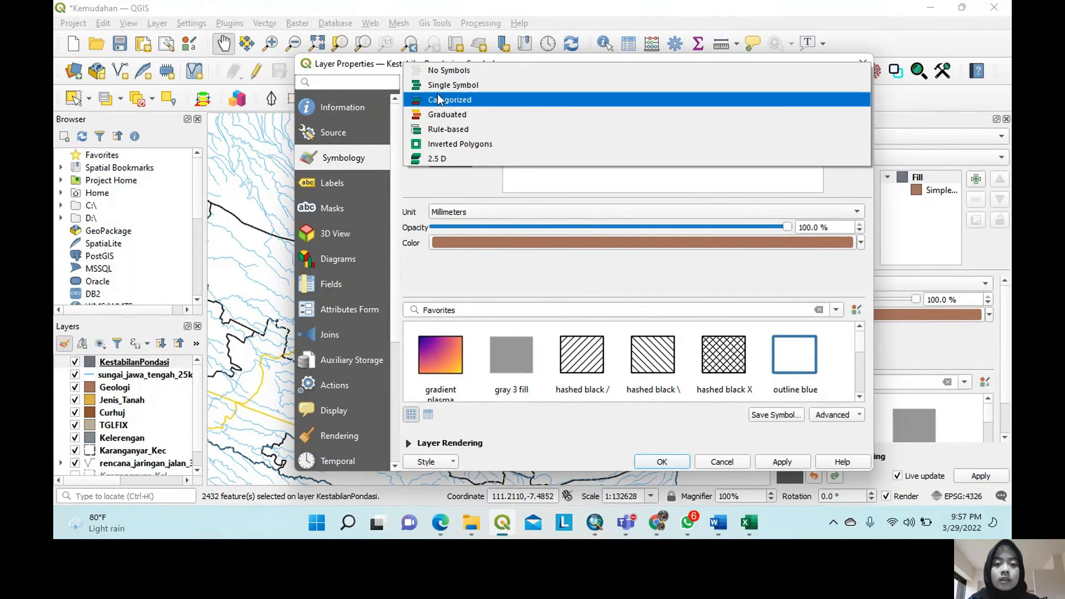
click(832, 99)
click(843, 107)
scroll(648, 252, down, 5)
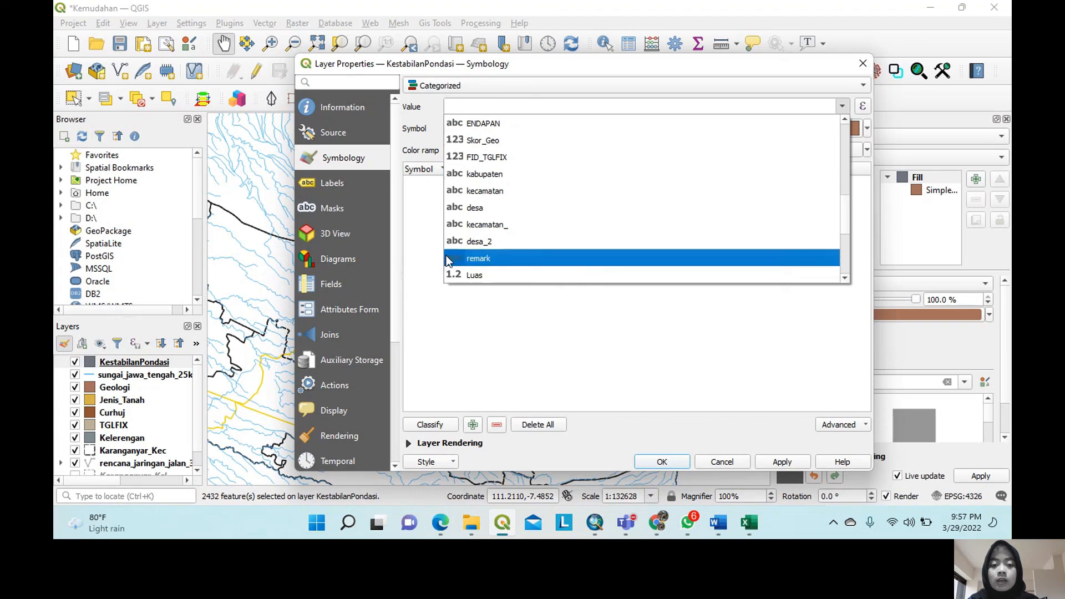
scroll(491, 233, down, 4)
click(494, 275)
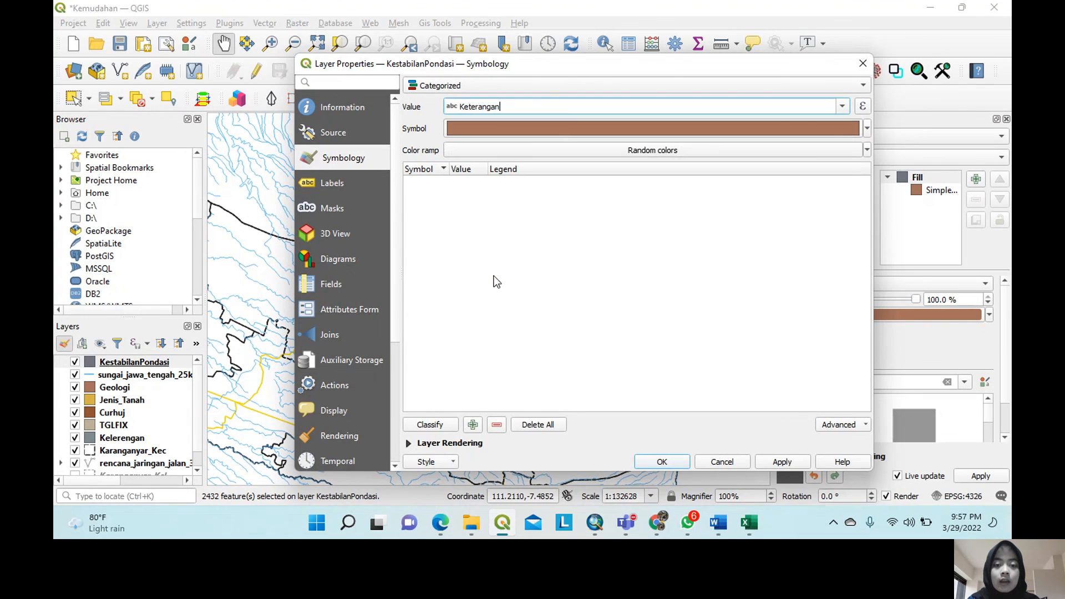
Classify the Keterangan values with the Spectral color ramp, remove the all other values category and apply the style.
click(866, 150)
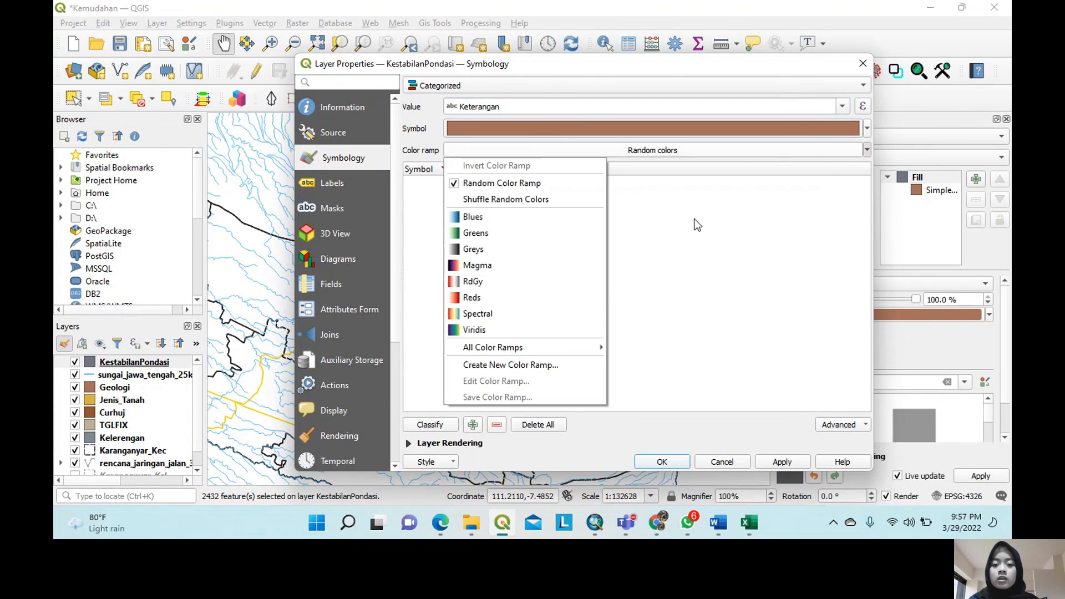
click(487, 311)
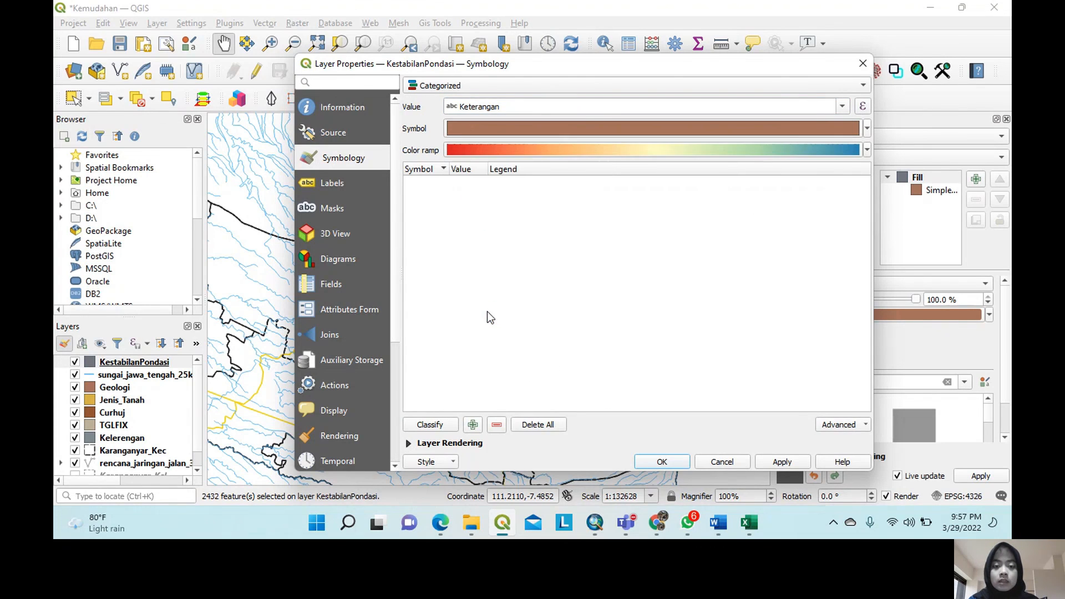
click(438, 429)
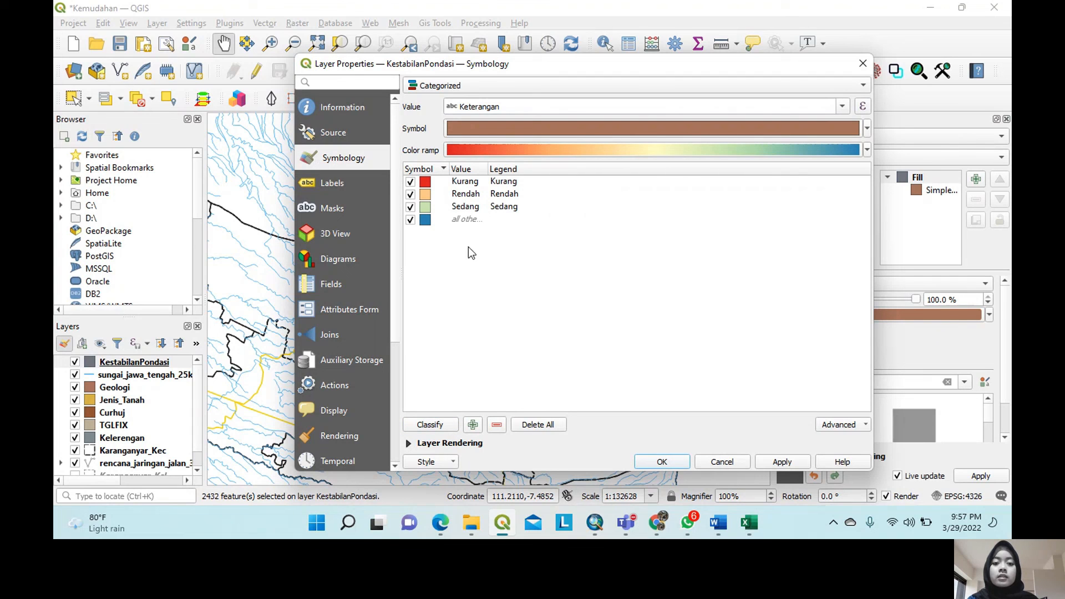
click(466, 219)
click(496, 425)
click(780, 463)
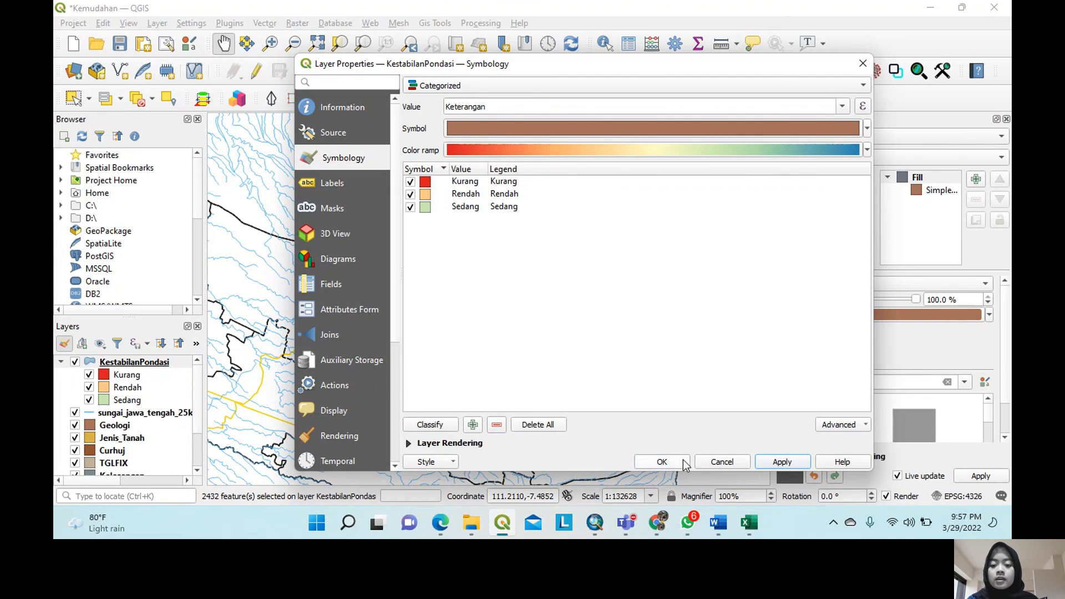
click(678, 465)
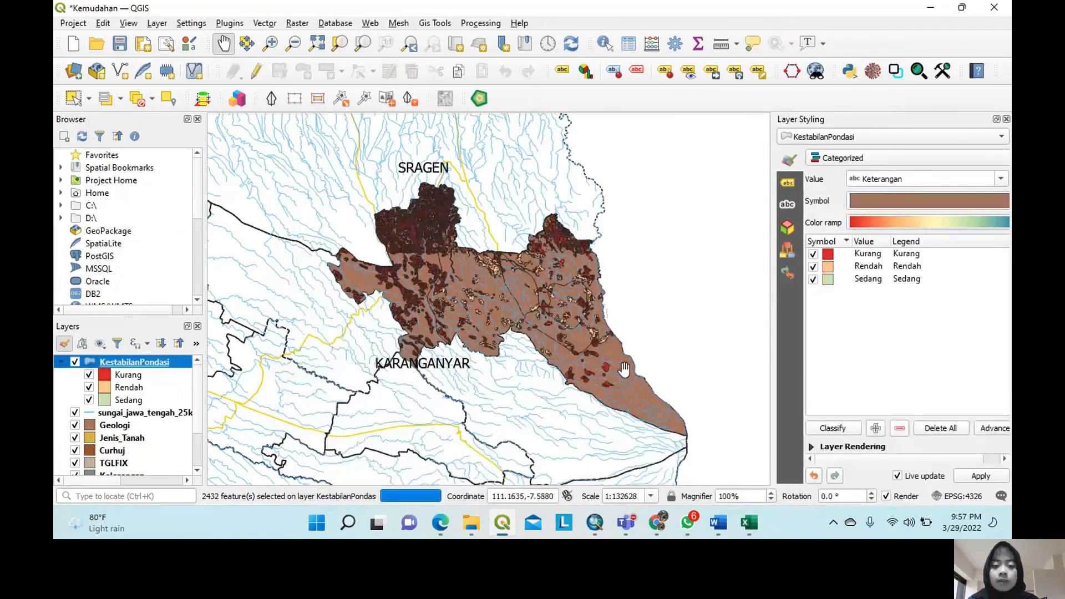
Hide the sungai_jawa_tengah_25k, Geologi, Jenis_Tanah and Curhuj layers to inspect the styled foundation stability map.
click(75, 412)
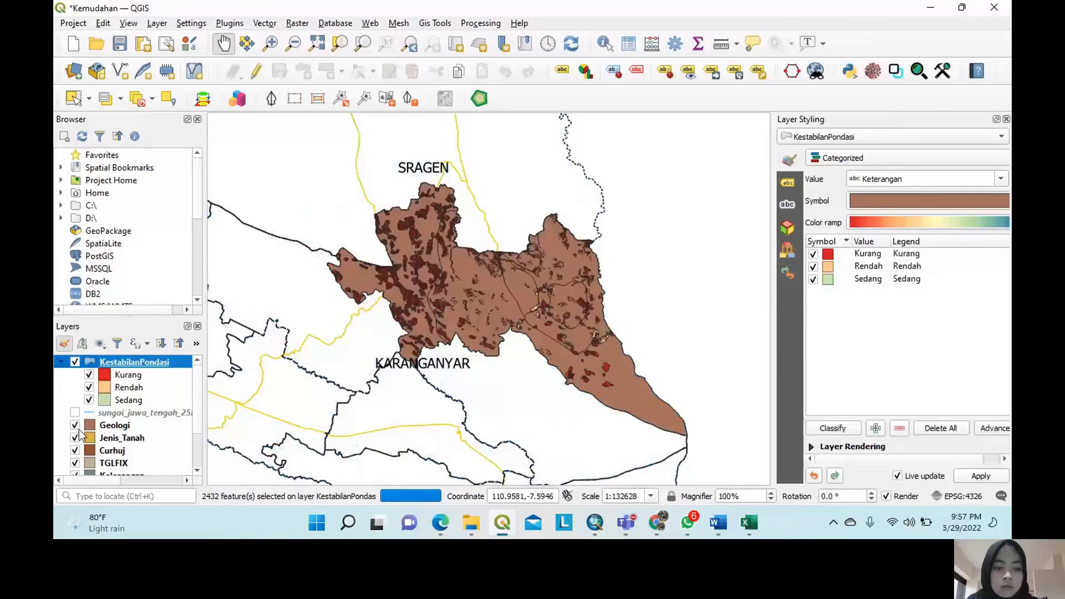
click(75, 425)
click(75, 438)
click(75, 450)
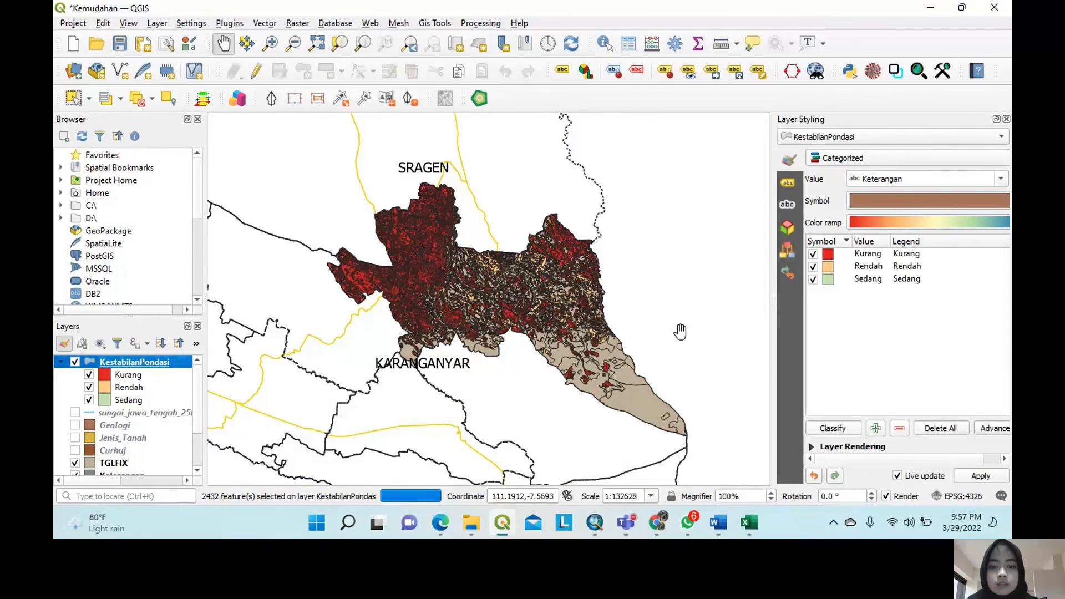
drag(549, 305, 569, 306)
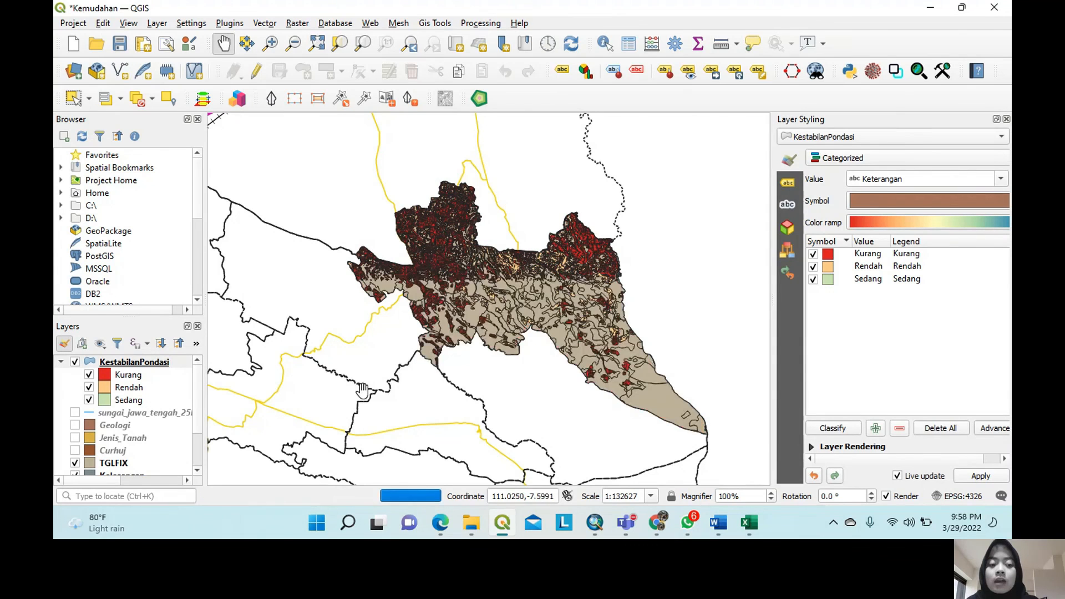
mouse_move(626, 521)
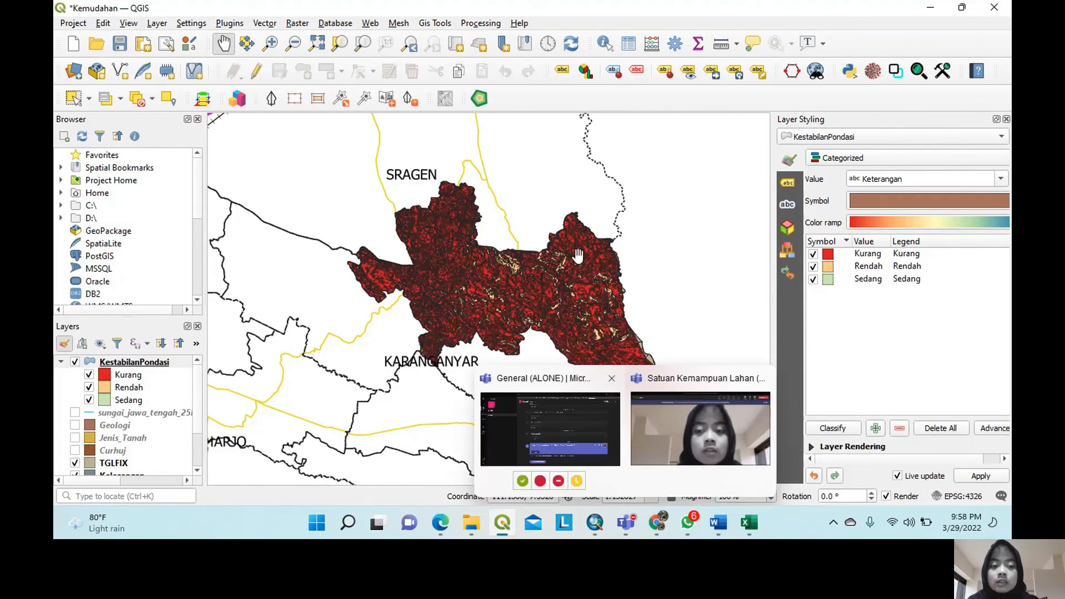